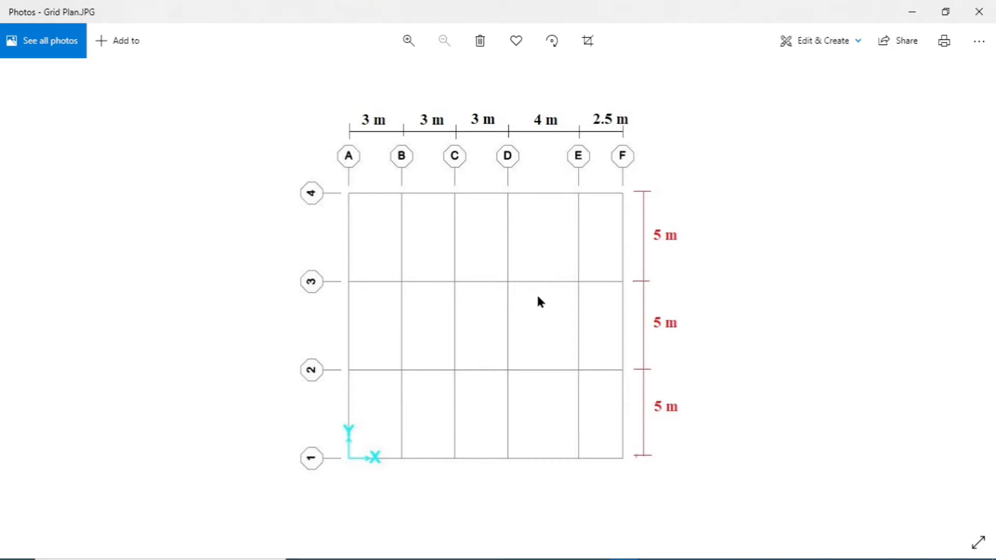
Switch to SAP2000 and start a new model with KN, m, C units and India as the default materials region
{"action": "left_click", "coordinate": [988, 279]}
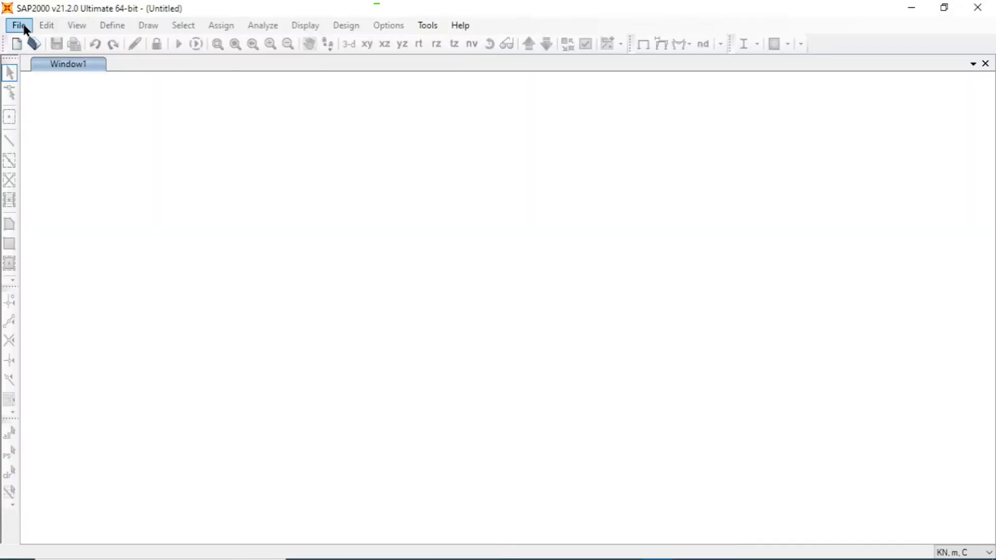
{"action": "left_click", "coordinate": [23, 27]}
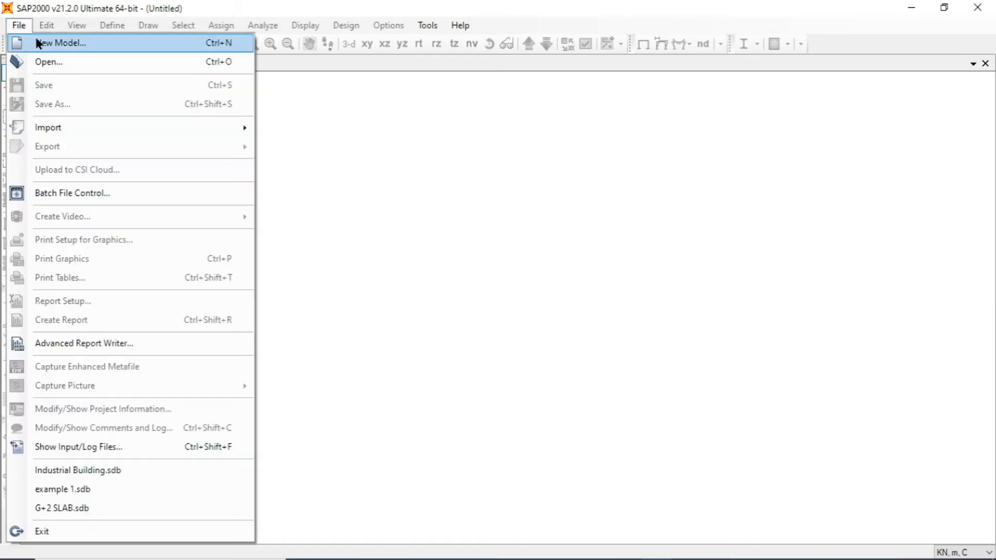
{"action": "left_click", "coordinate": [69, 43]}
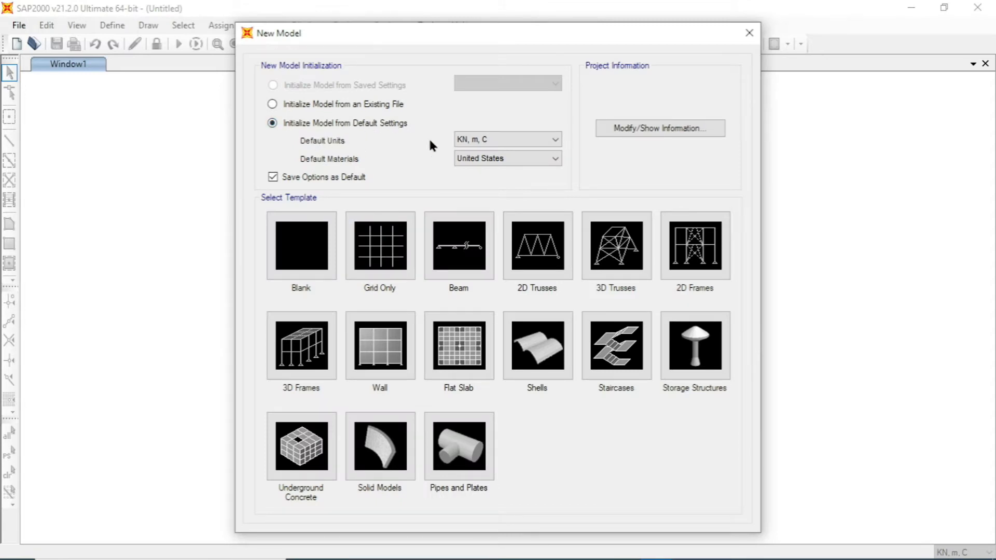
{"action": "left_click", "coordinate": [501, 134]}
{"action": "left_click", "coordinate": [501, 135]}
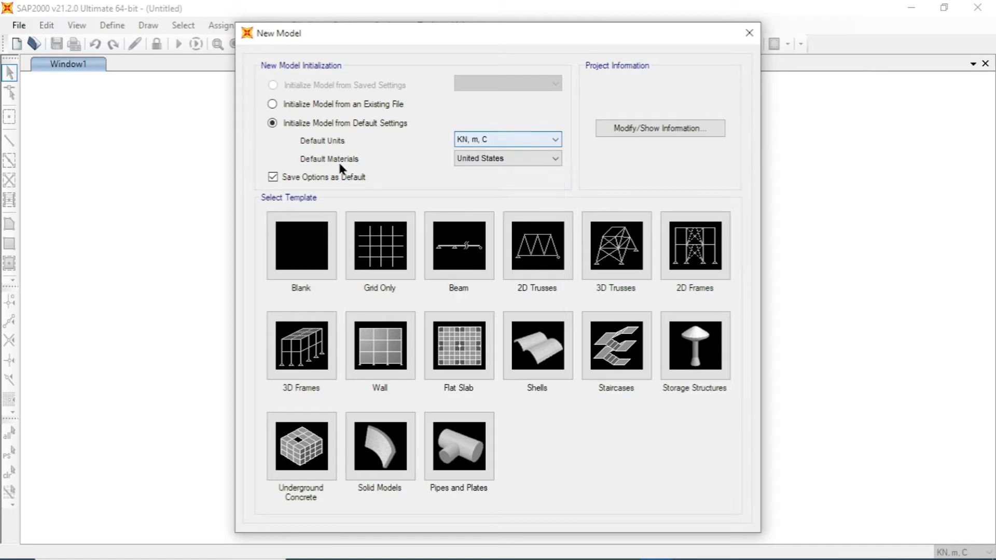
{"action": "left_click", "coordinate": [490, 161]}
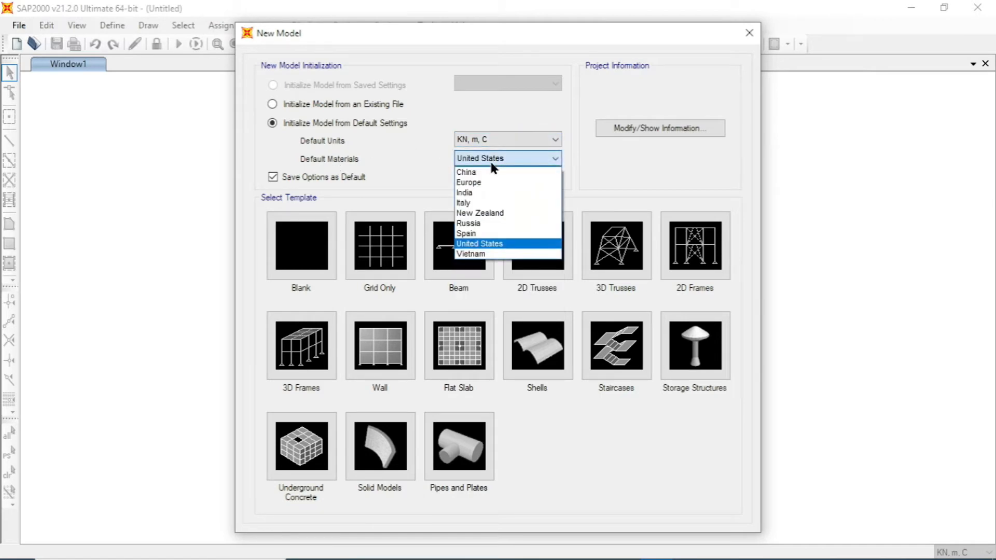
{"action": "left_click", "coordinate": [472, 192]}
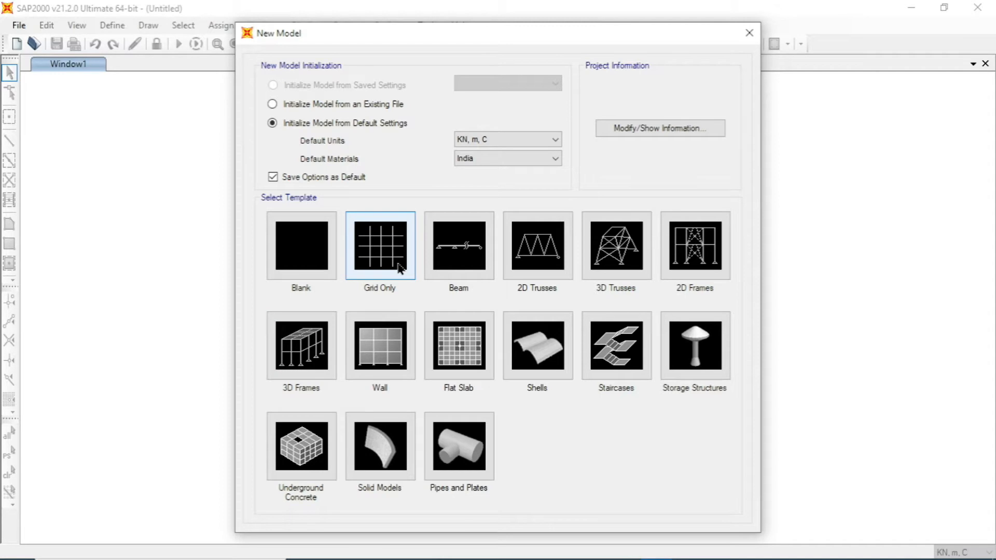
Consult the Grid Plan image in Photos and choose the Grid Only template for the new model in SAP2000
{"action": "mouse_move", "coordinate": [623, 553]}
{"action": "left_click", "coordinate": [545, 461]}
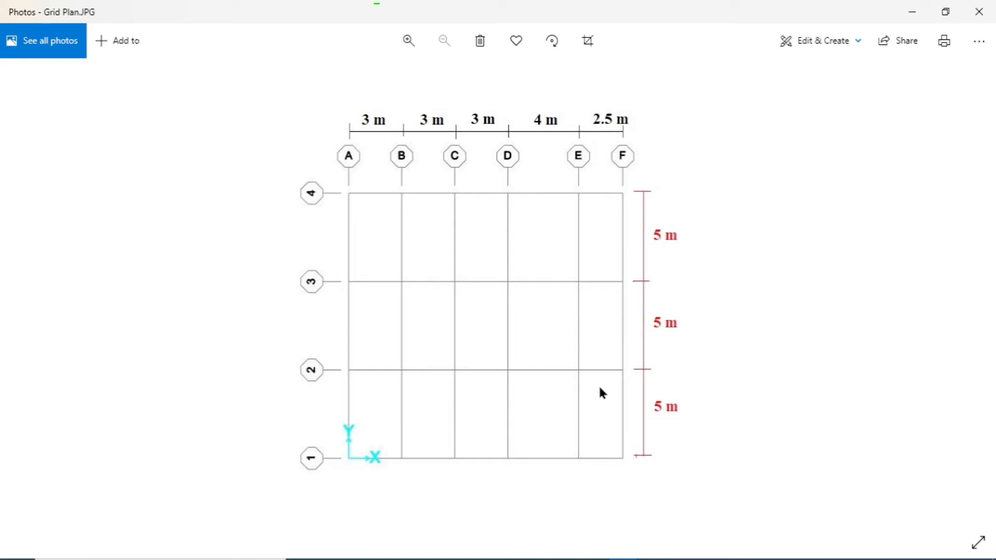
{"action": "left_click", "coordinate": [656, 554]}
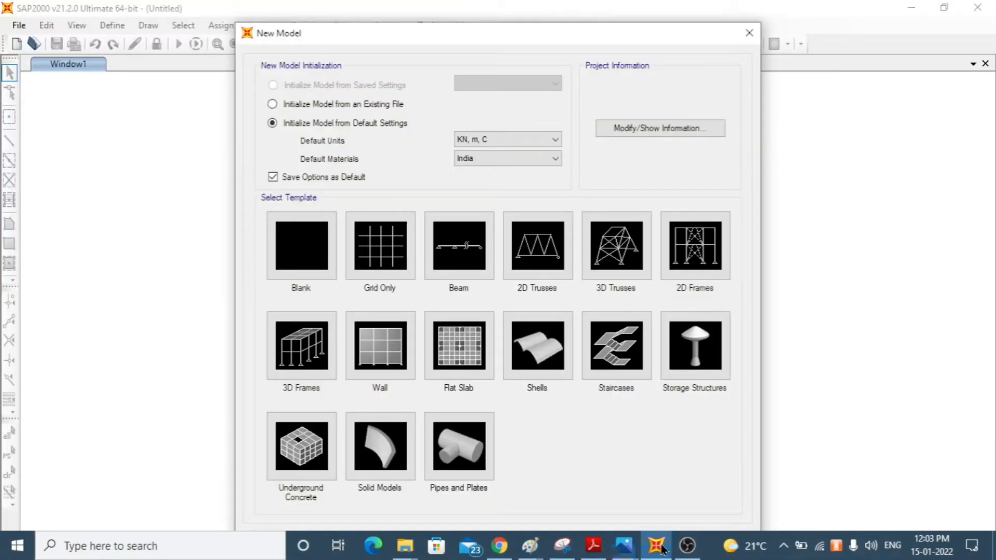
{"action": "left_click", "coordinate": [400, 269]}
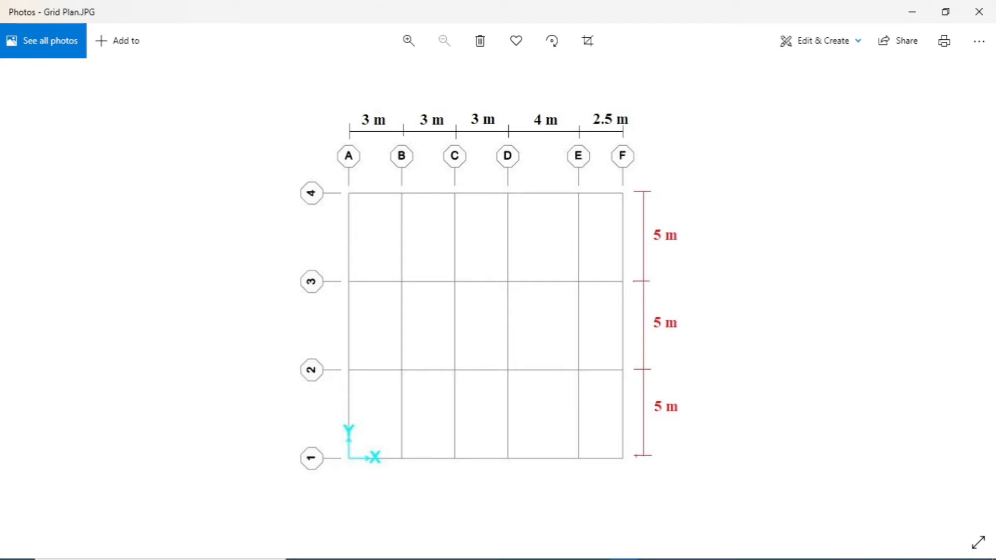
Set the number of grid lines to 6 in X and 6 in Z, following the grid plan and elevation images
{"action": "left_click", "coordinate": [656, 551]}
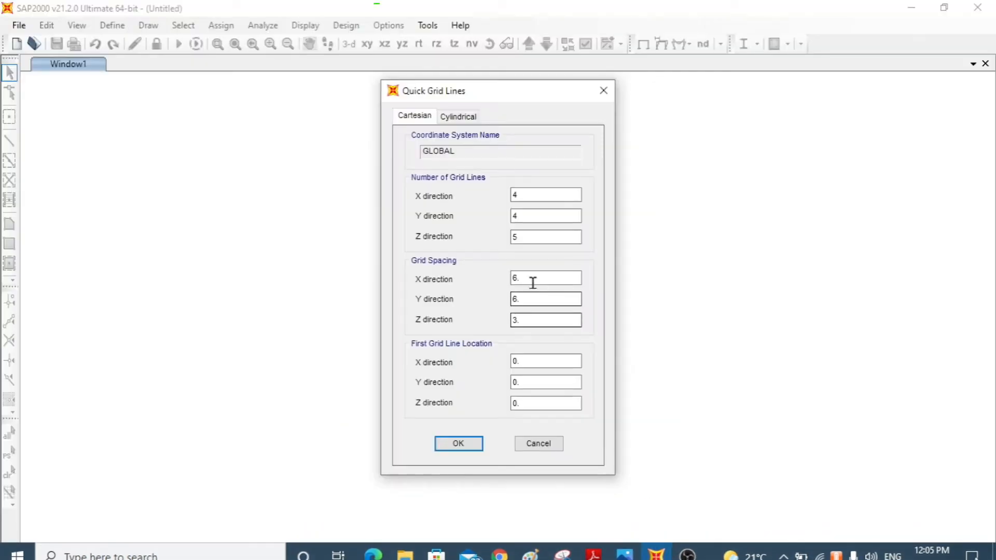
{"action": "double_click", "coordinate": [522, 194]}
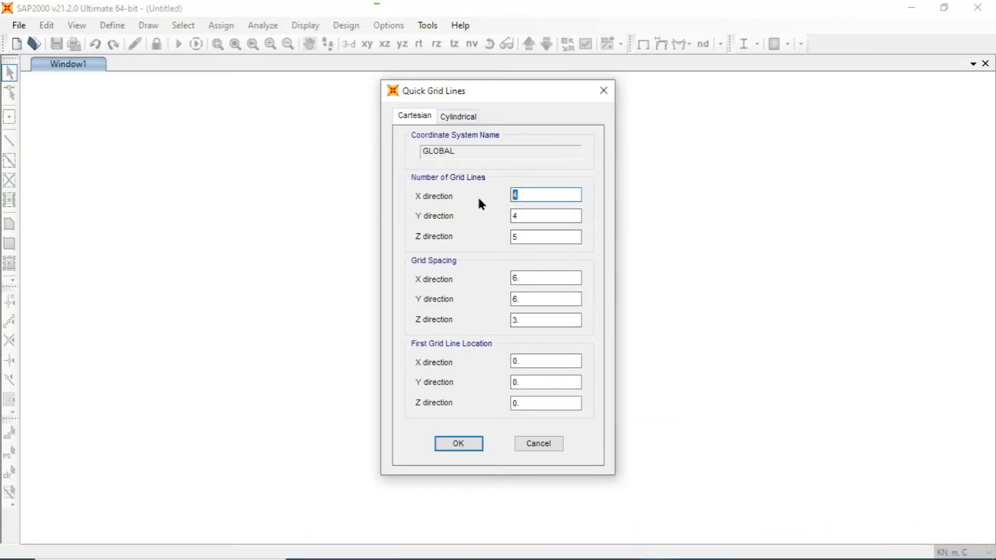
{"action": "type", "text": "6"}
{"action": "mouse_move", "coordinate": [624, 544]}
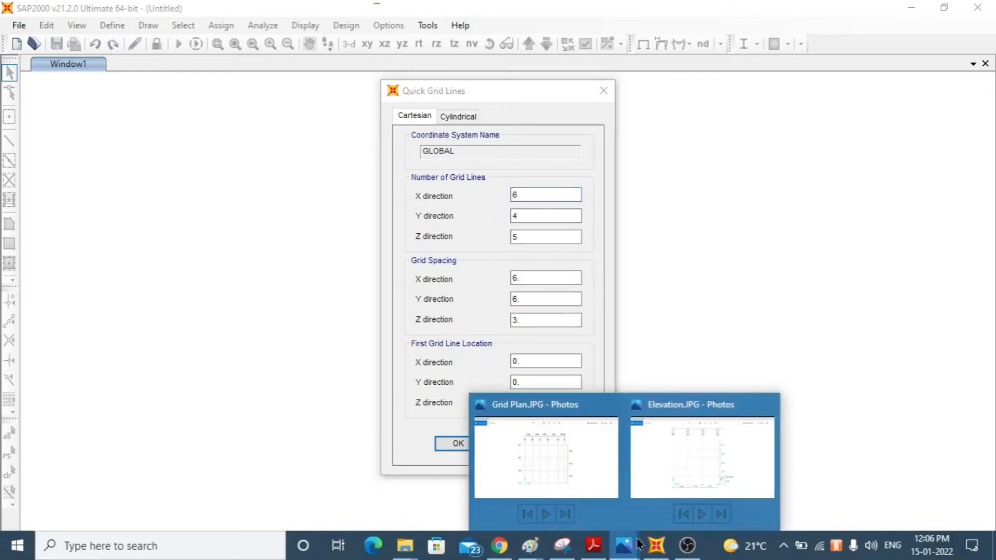
{"action": "left_click", "coordinate": [692, 488]}
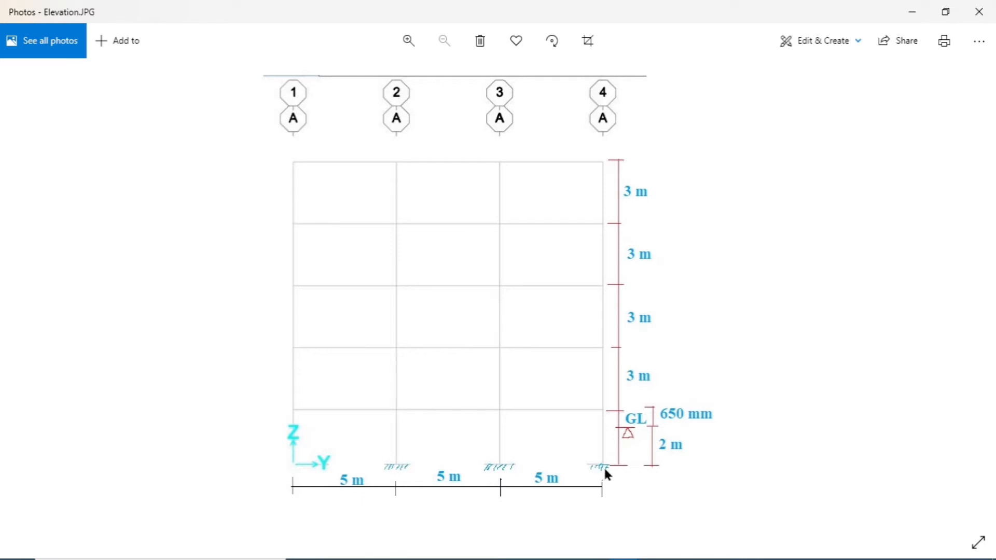
{"action": "key", "text": "alt+Tab"}
{"action": "type", "text": "6"}
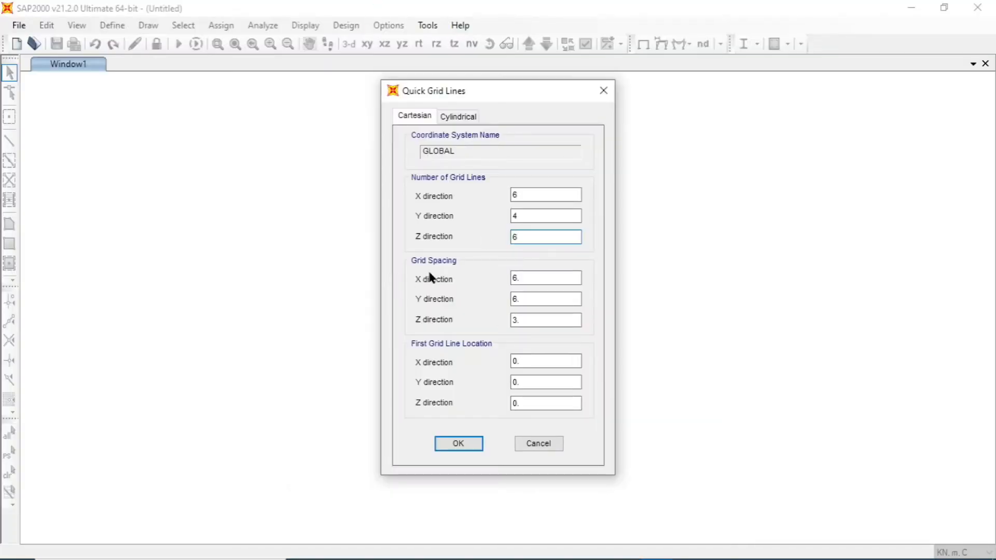
Set the grid spacing to 3 m in X, 5 m in Y and 3 m in Z, and create the grid
{"action": "left_click", "coordinate": [515, 278]}
{"action": "key", "text": "alt+Tab"}
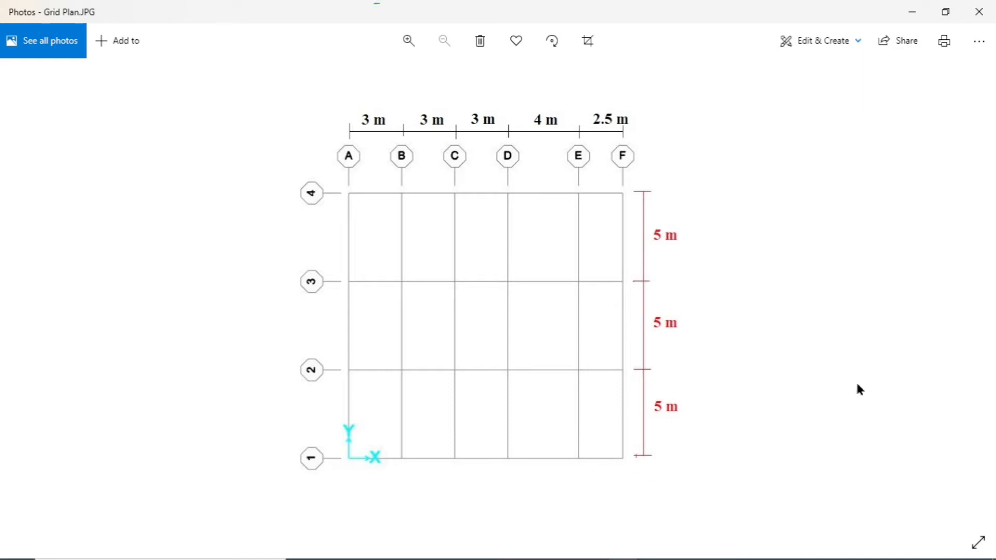
{"action": "left_click", "coordinate": [11, 297]}
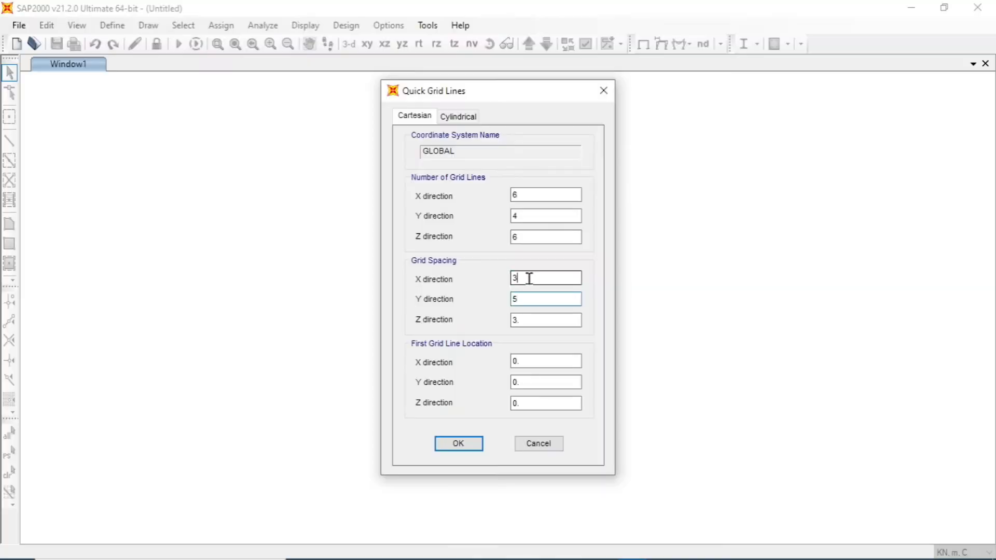
{"action": "double_click", "coordinate": [529, 278]}
{"action": "double_click", "coordinate": [531, 299]}
{"action": "type", "text": "5"}
{"action": "key", "text": "Tab"}
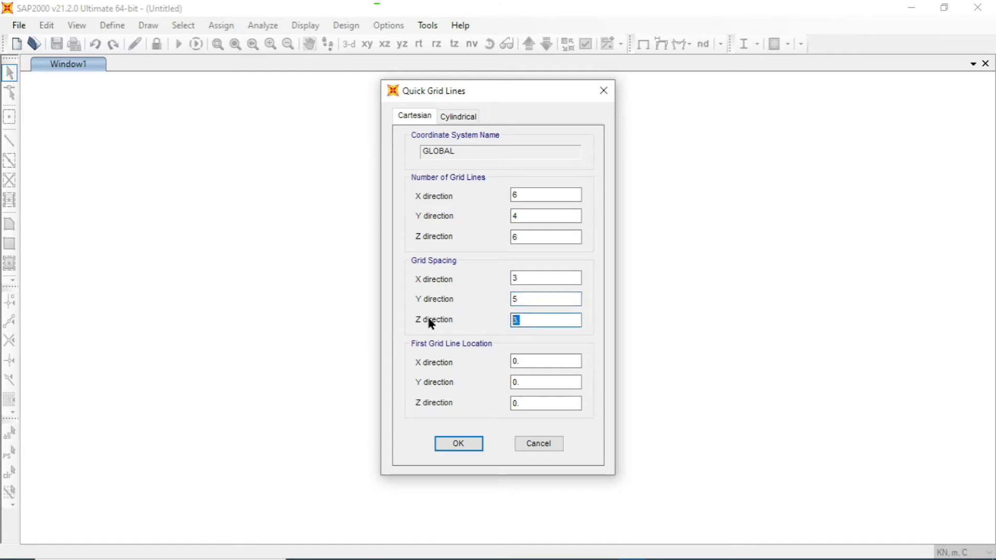
{"action": "type", "text": "3"}
{"action": "left_click", "coordinate": [472, 439]}
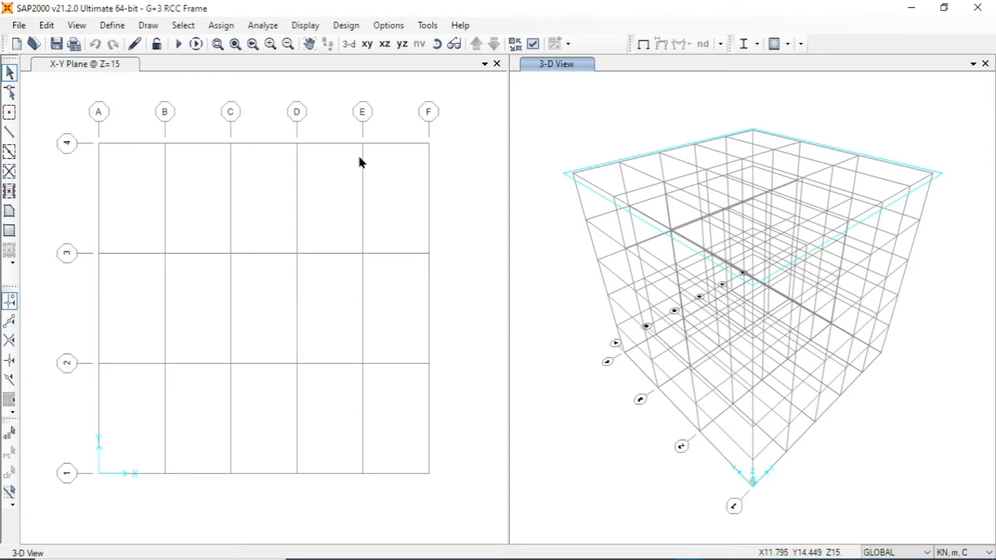
Open the GLOBAL grid system for modification and display its grids as spacing
{"action": "right_click", "coordinate": [447, 140]}
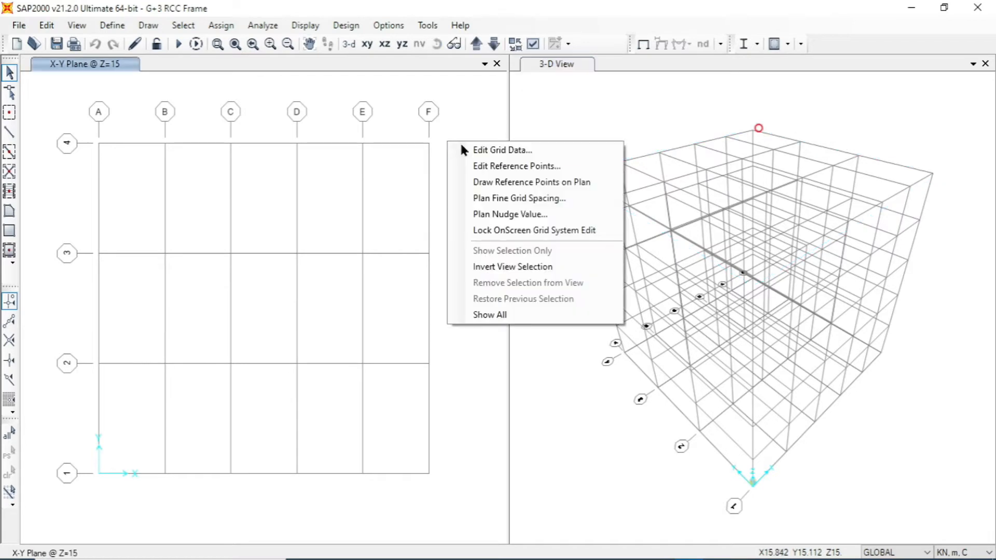
{"action": "left_click", "coordinate": [506, 151]}
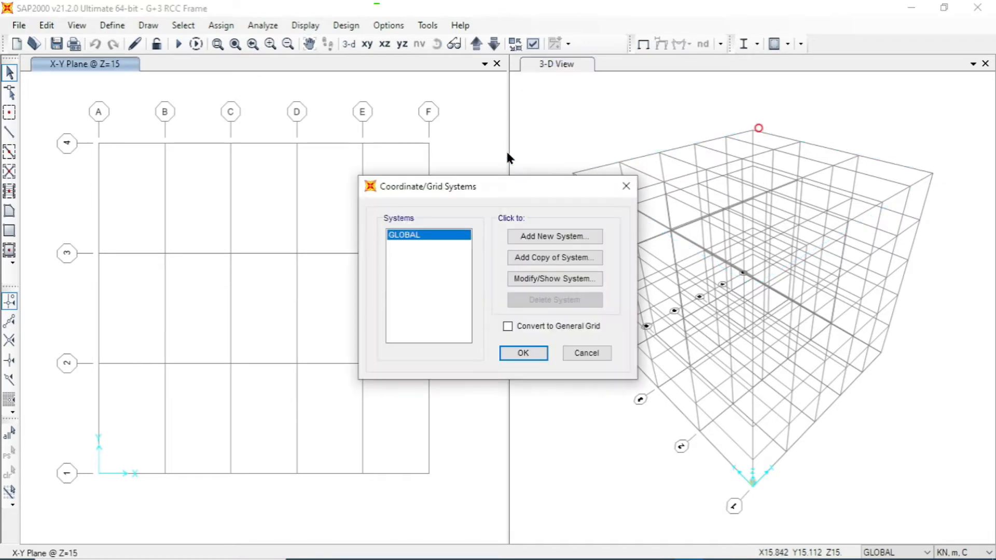
{"action": "left_click", "coordinate": [541, 278]}
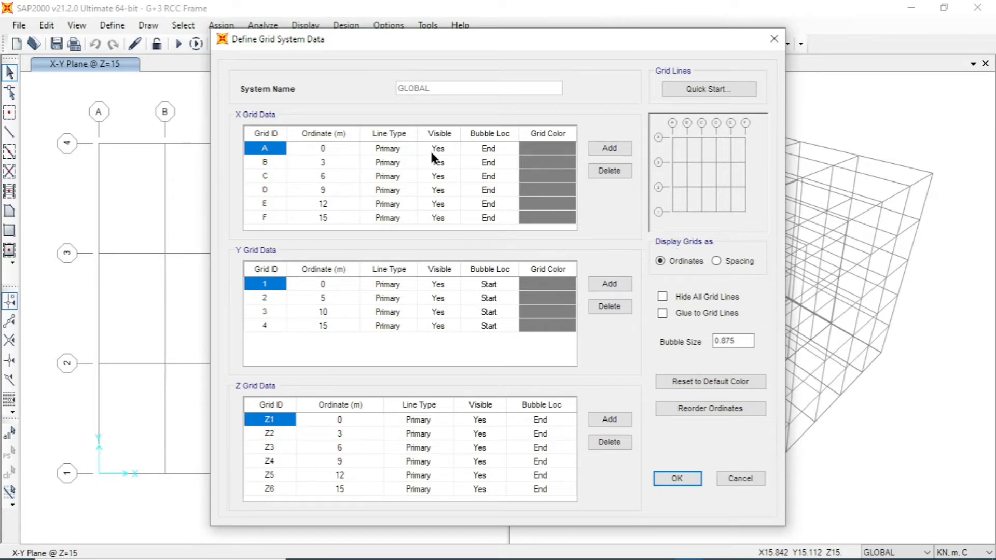
{"action": "left_click", "coordinate": [715, 262]}
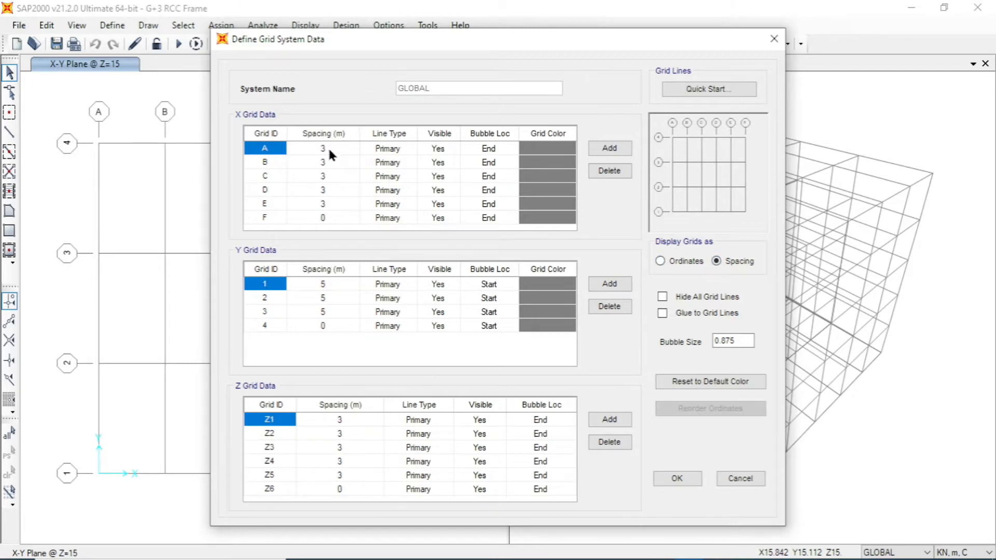
{"action": "left_click_drag", "start_coordinate": [458, 48], "coordinate": [375, 41]}
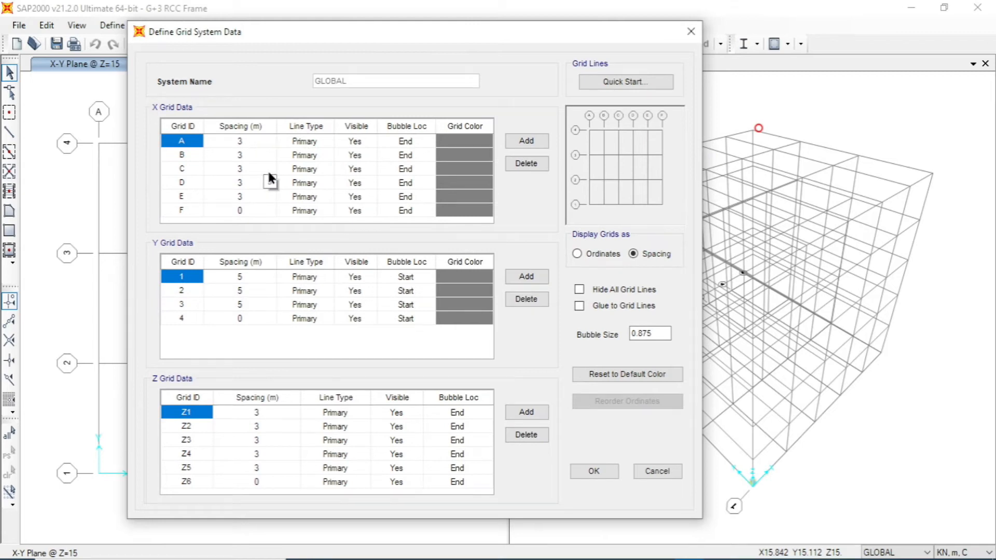
Set the X grid spacing to 4 m for line D and 2.5 m for line E, following the Grid Plan image
{"action": "left_click", "coordinate": [709, 558]}
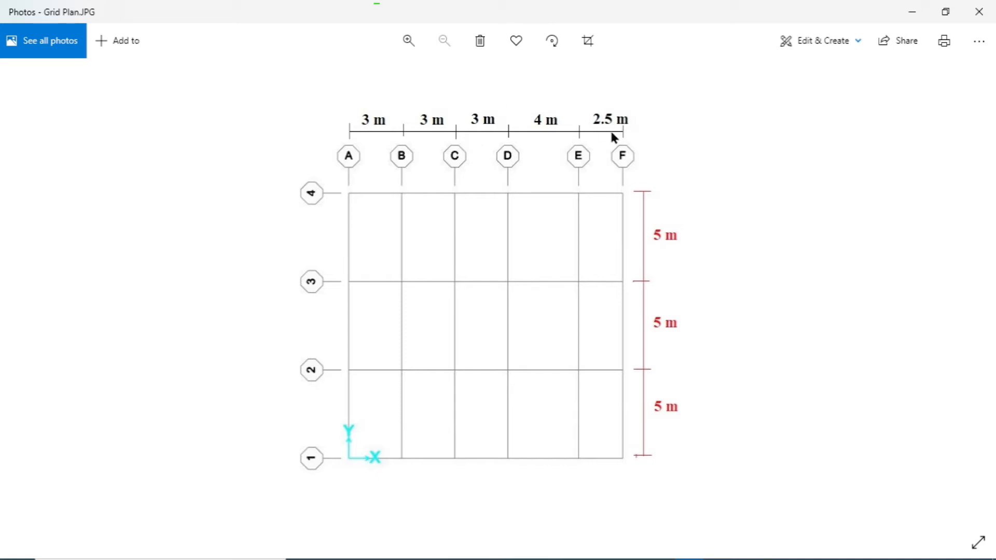
{"action": "mouse_move", "coordinate": [595, 559]}
{"action": "left_click", "coordinate": [660, 545]}
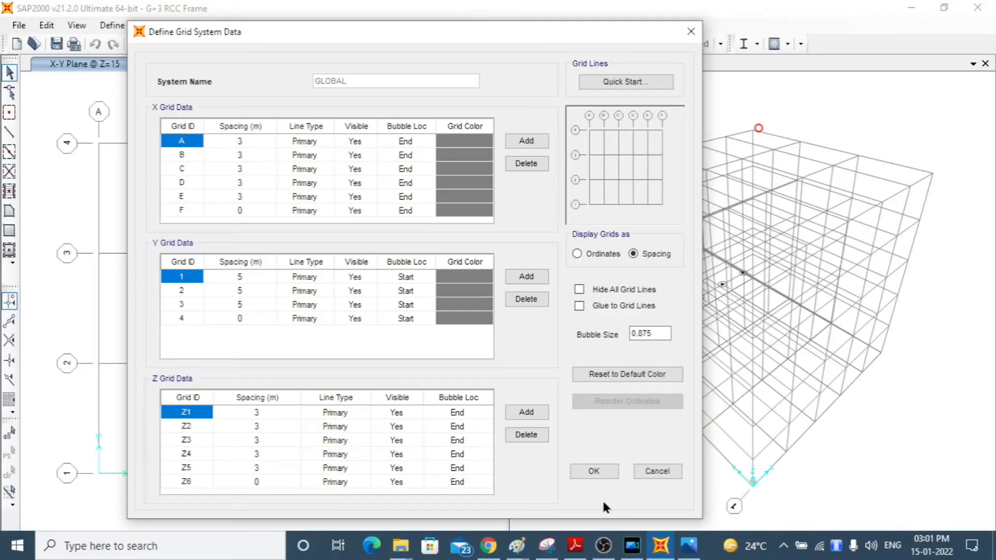
{"action": "left_click", "coordinate": [239, 183]}
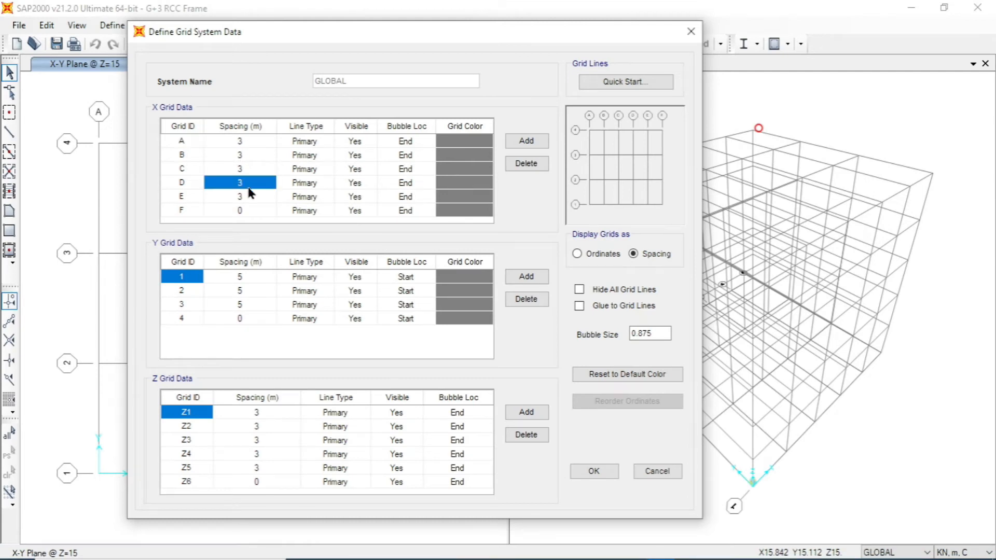
{"action": "type", "text": "4"}
{"action": "left_click", "coordinate": [243, 196]}
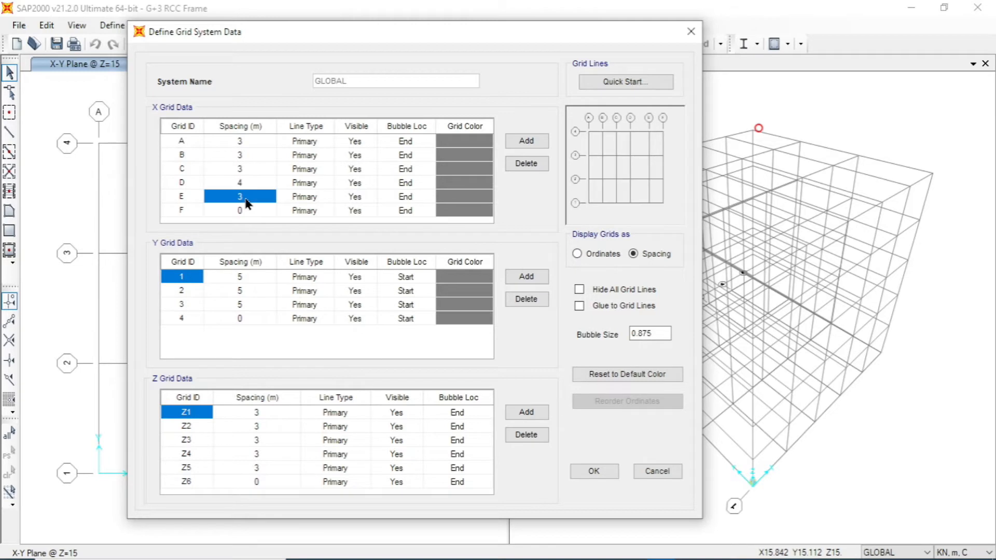
{"action": "type", "text": "2.5"}
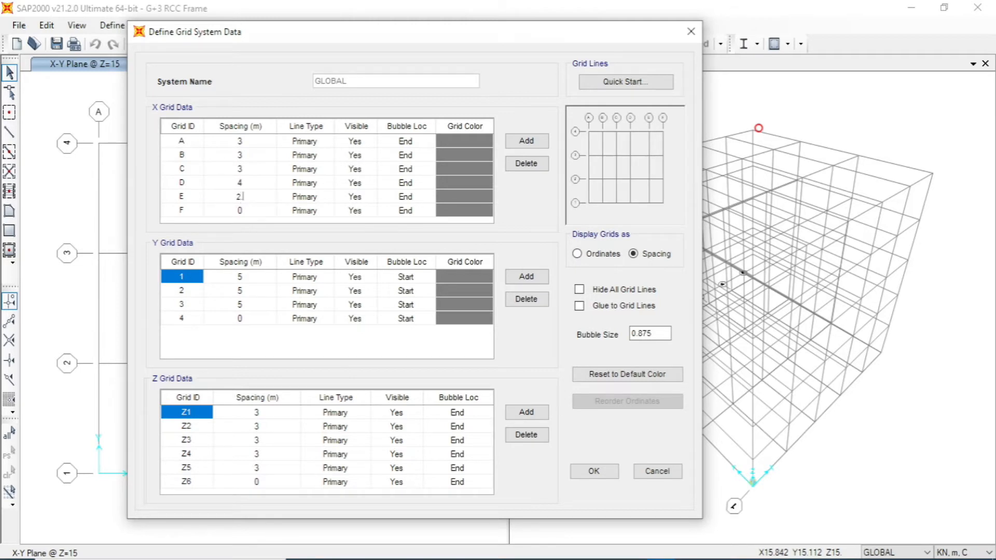
{"action": "key", "text": "Return"}
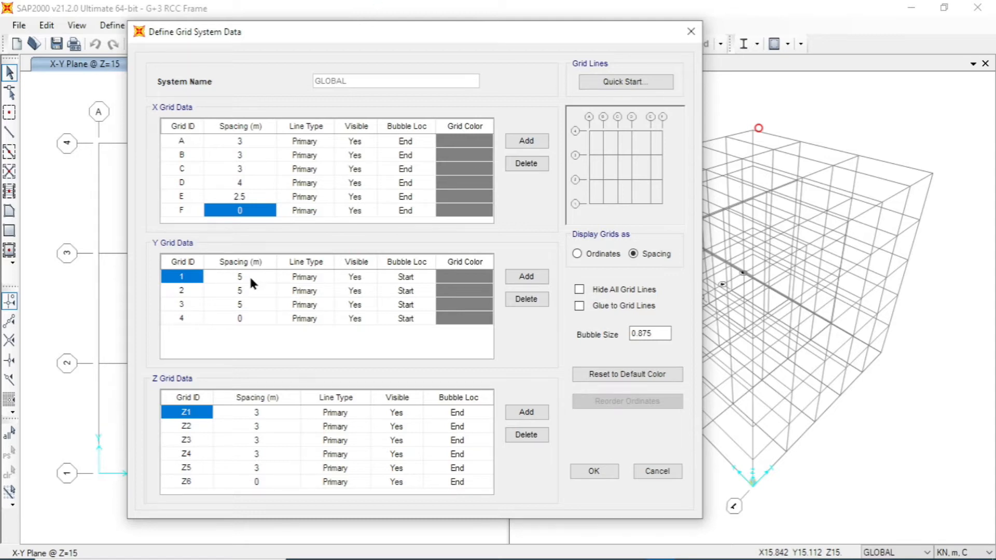
Set the Z1 grid spacing to 2.65 m, check it against the Elevation image, and apply the grid system changes
{"action": "left_click", "coordinate": [254, 413]}
{"action": "type", "text": "2.65"}
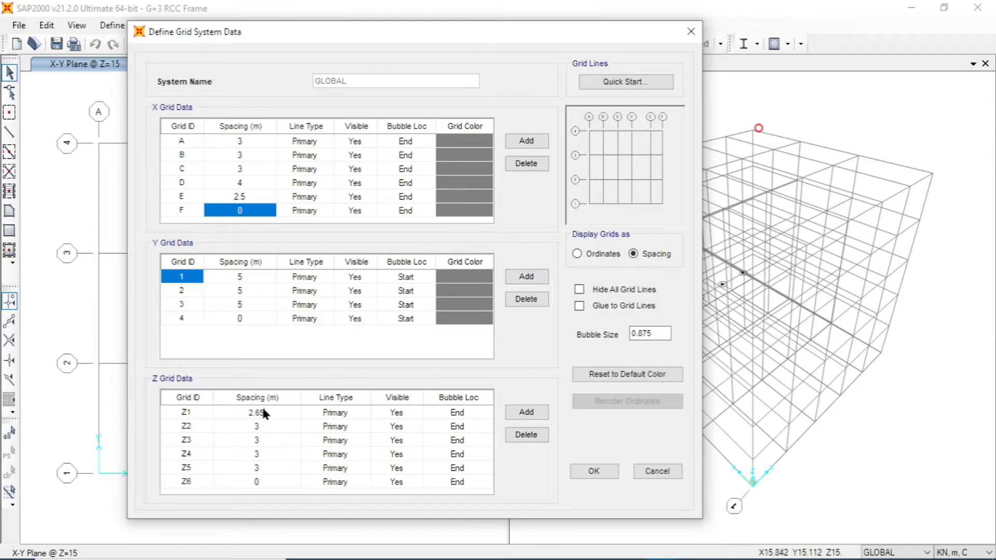
{"action": "key", "text": "alt+Tab"}
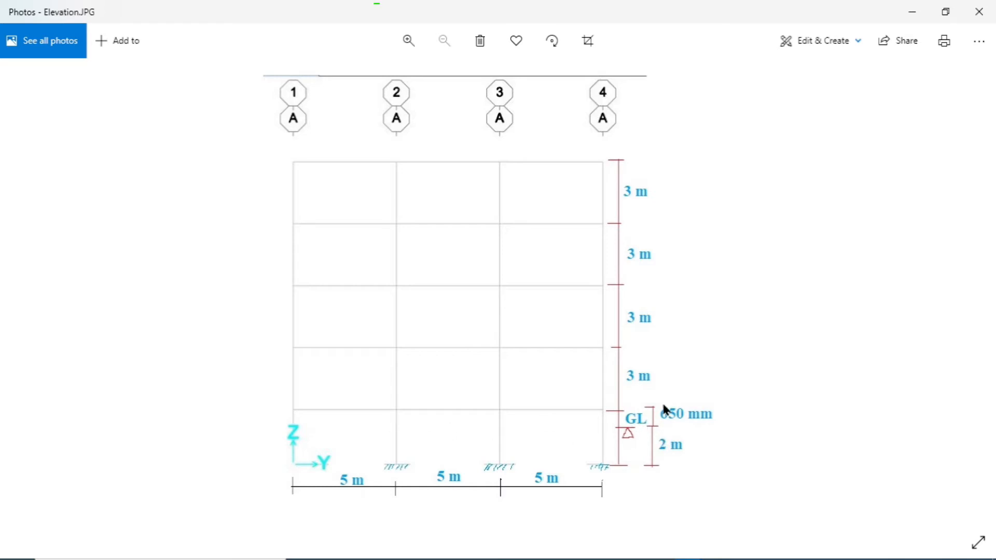
{"action": "mouse_move", "coordinate": [625, 558]}
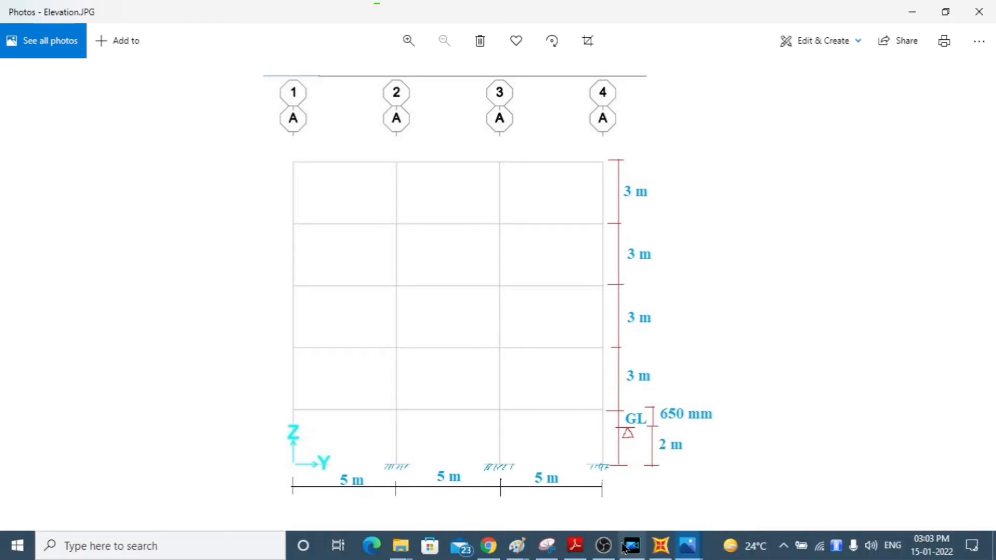
{"action": "left_click", "coordinate": [670, 547]}
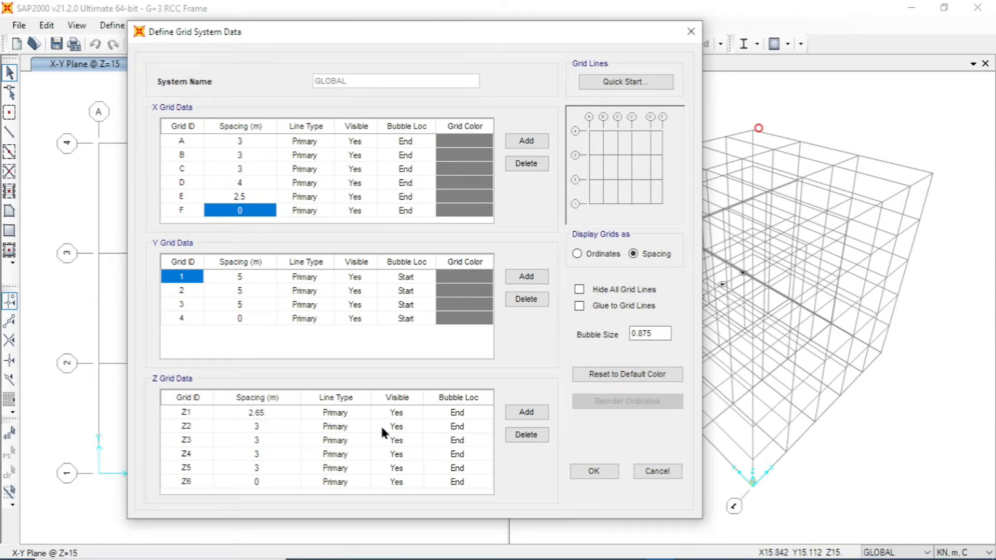
{"action": "left_click", "coordinate": [584, 474]}
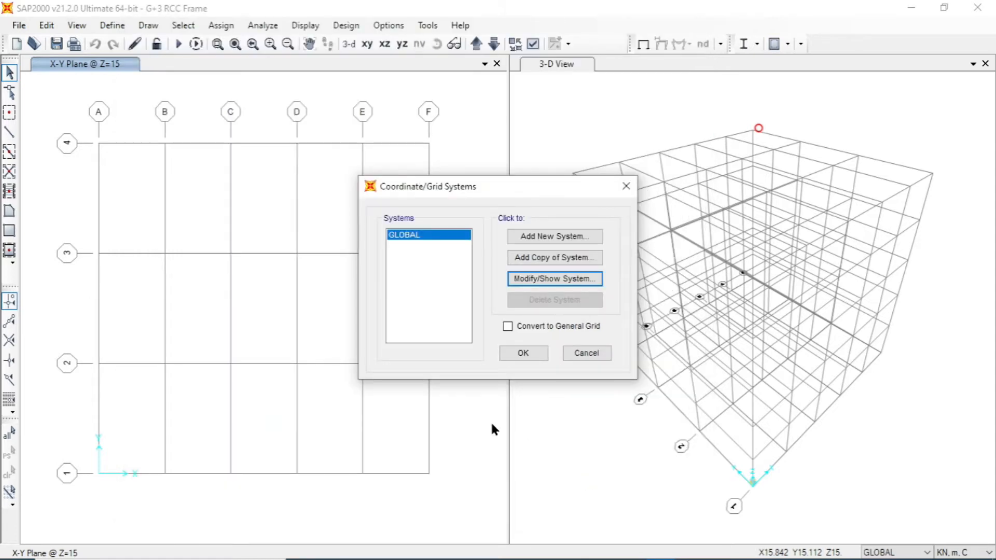
{"action": "left_click", "coordinate": [524, 353]}
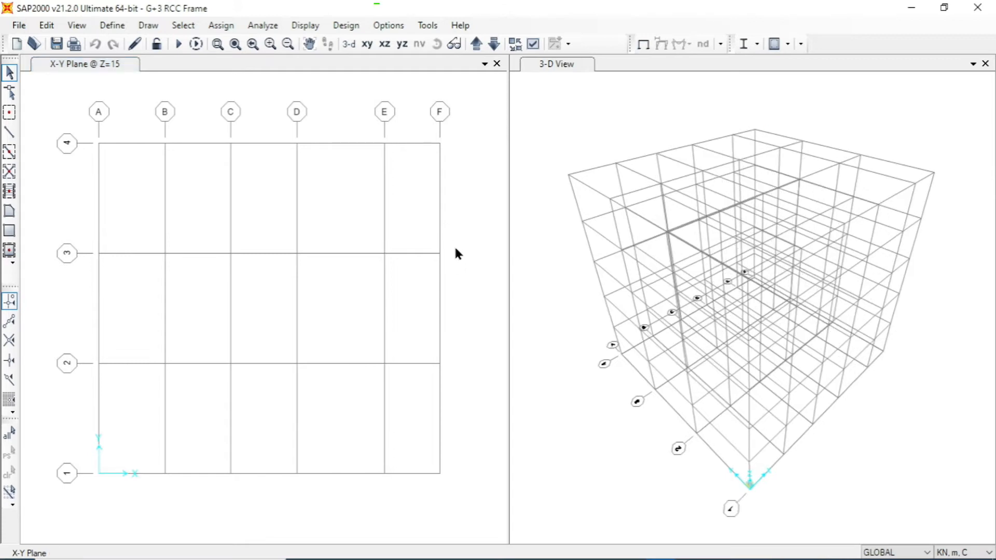
Open the material definitions and look over the listed Fe345 and M30 materials
{"action": "left_click", "coordinate": [370, 241]}
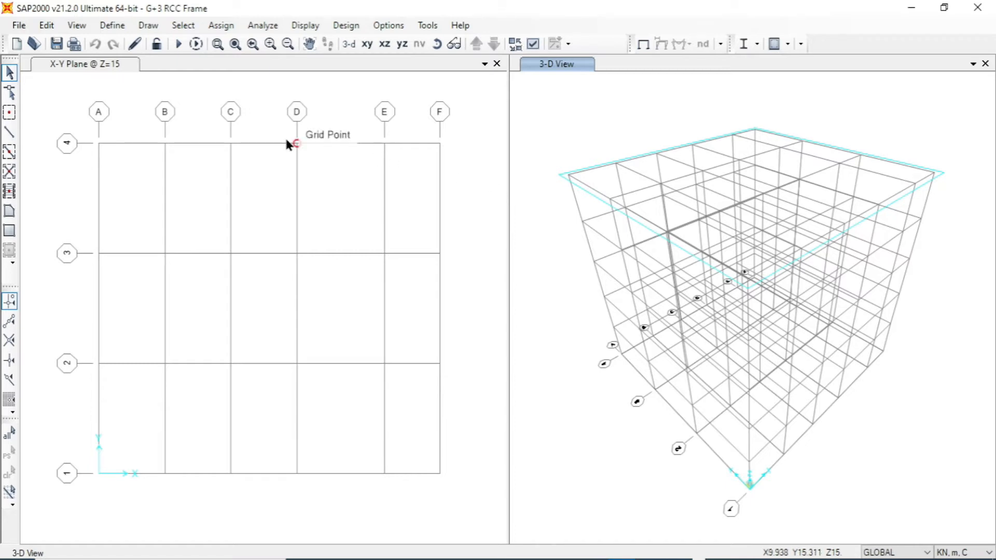
{"action": "left_click", "coordinate": [112, 24]}
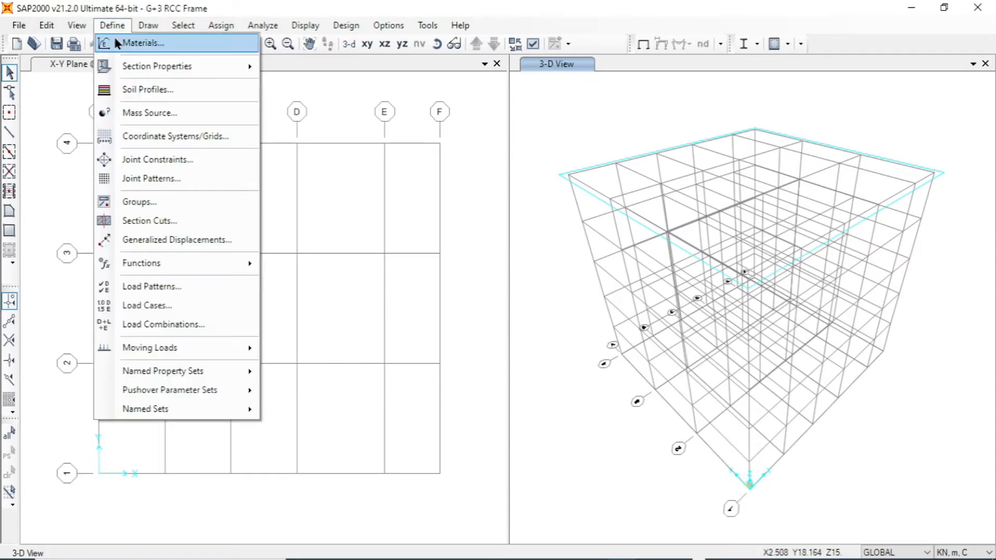
{"action": "left_click", "coordinate": [136, 44]}
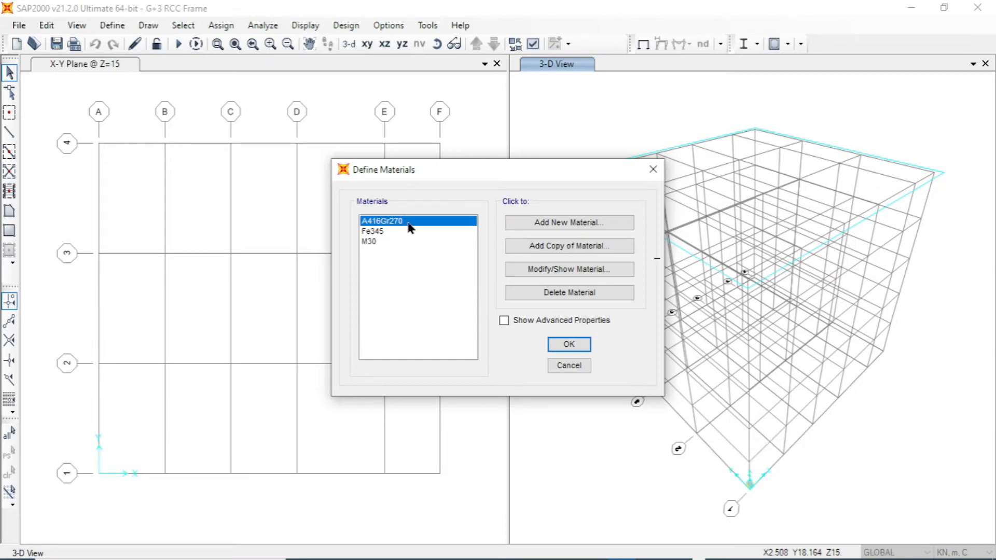
{"action": "left_click", "coordinate": [370, 232]}
{"action": "left_click", "coordinate": [374, 241]}
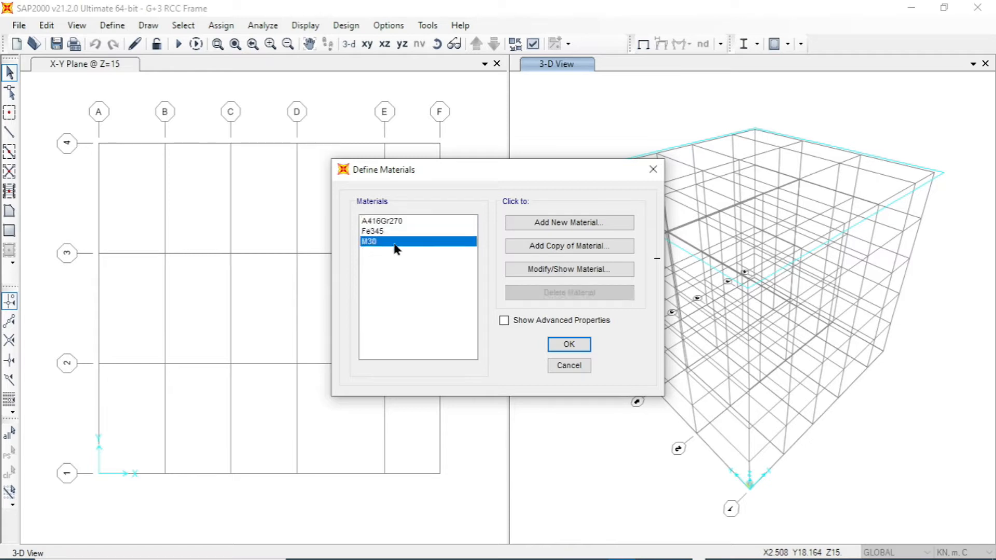
{"action": "left_click", "coordinate": [382, 232]}
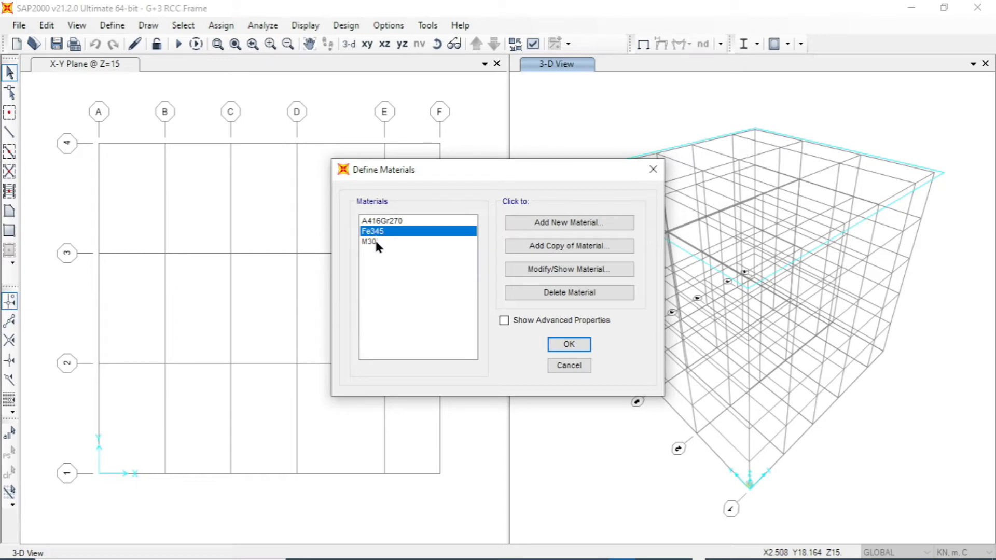
{"action": "left_click", "coordinate": [375, 242]}
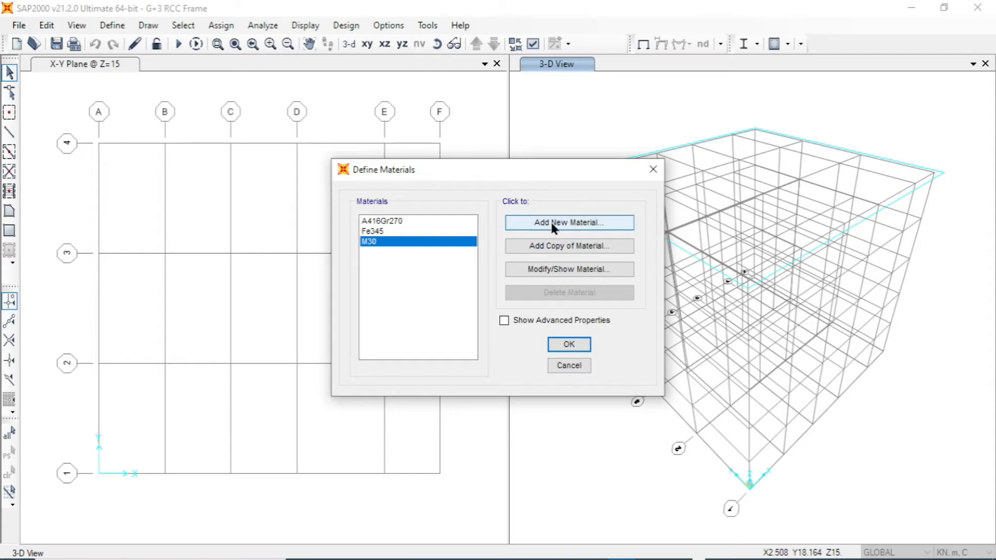
Add a new material with region India, type Rebar, standard Indian and grade HYSD Grade 415
{"action": "left_click", "coordinate": [569, 222]}
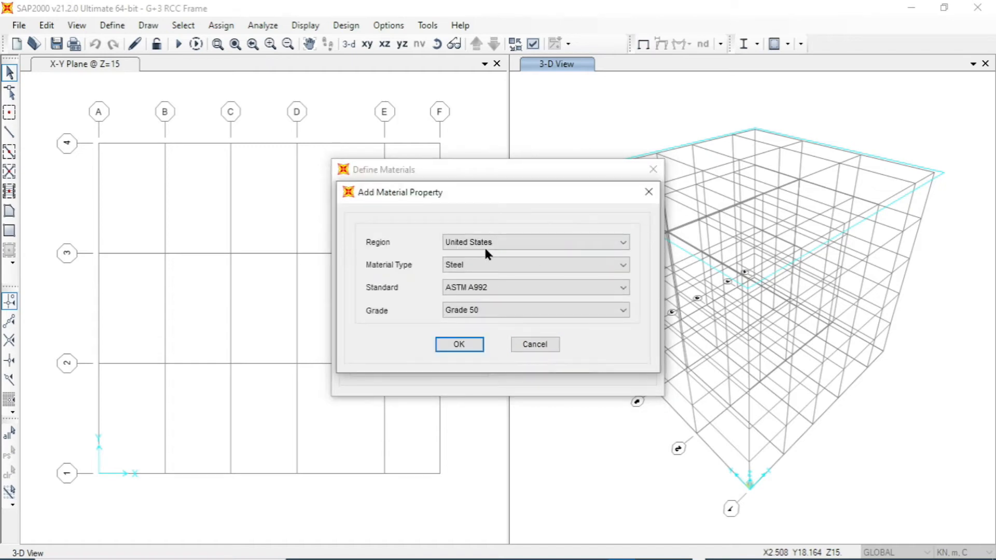
{"action": "left_click", "coordinate": [488, 243]}
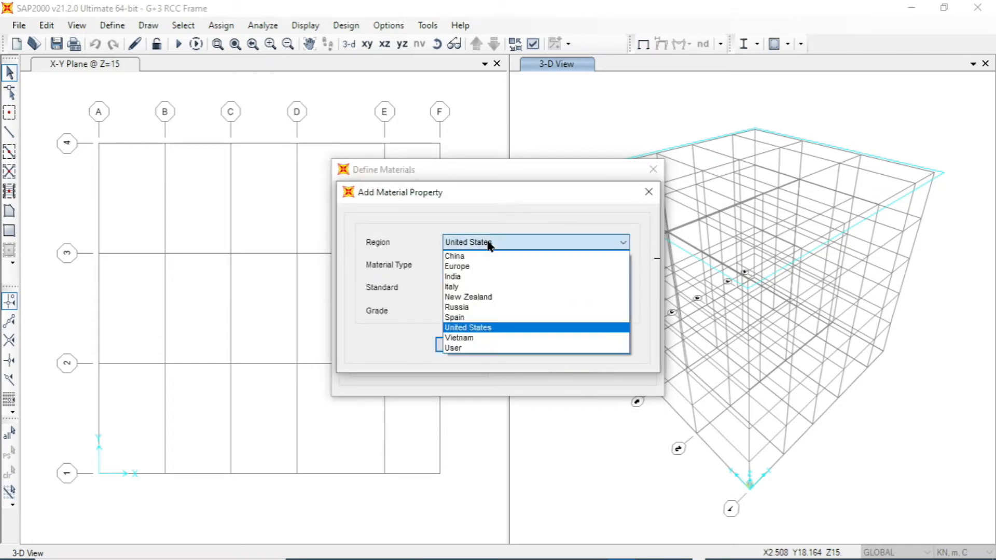
{"action": "left_click", "coordinate": [470, 281]}
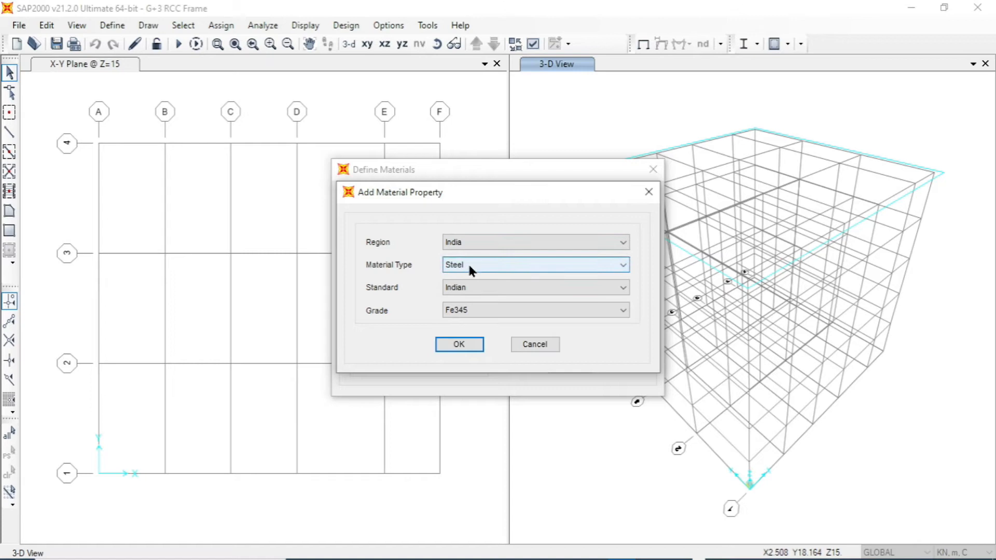
{"action": "left_click", "coordinate": [470, 270]}
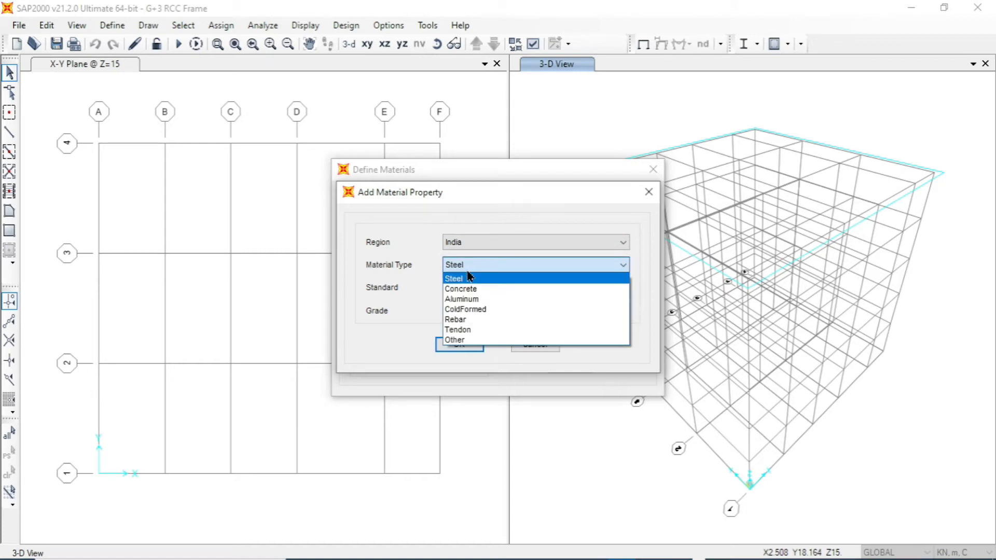
{"action": "left_click", "coordinate": [460, 319]}
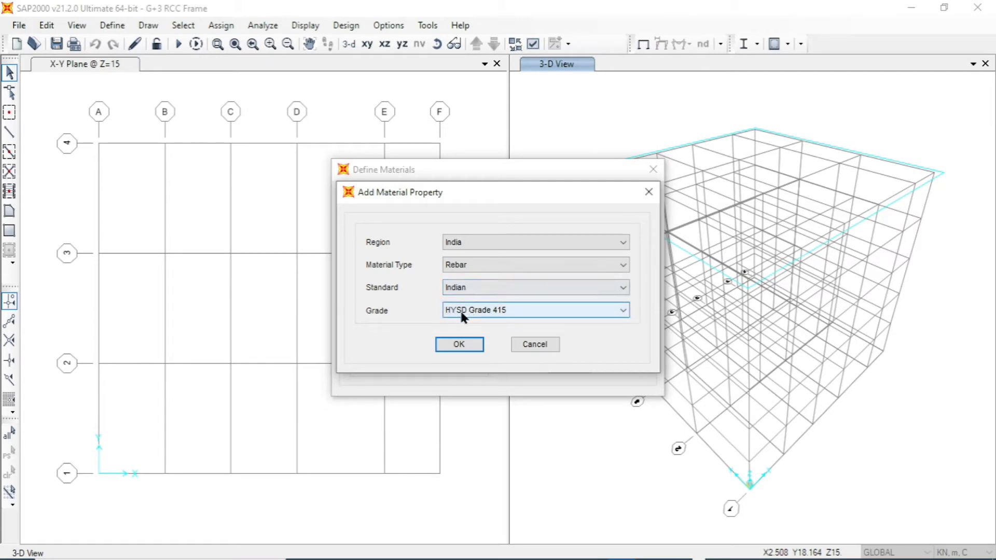
{"action": "left_click", "coordinate": [488, 311]}
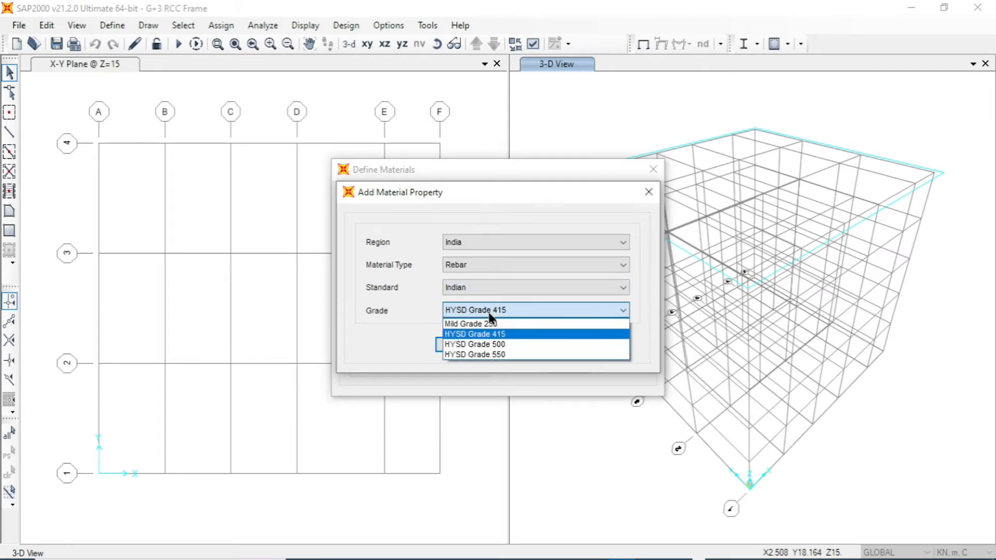
{"action": "left_click", "coordinate": [505, 337]}
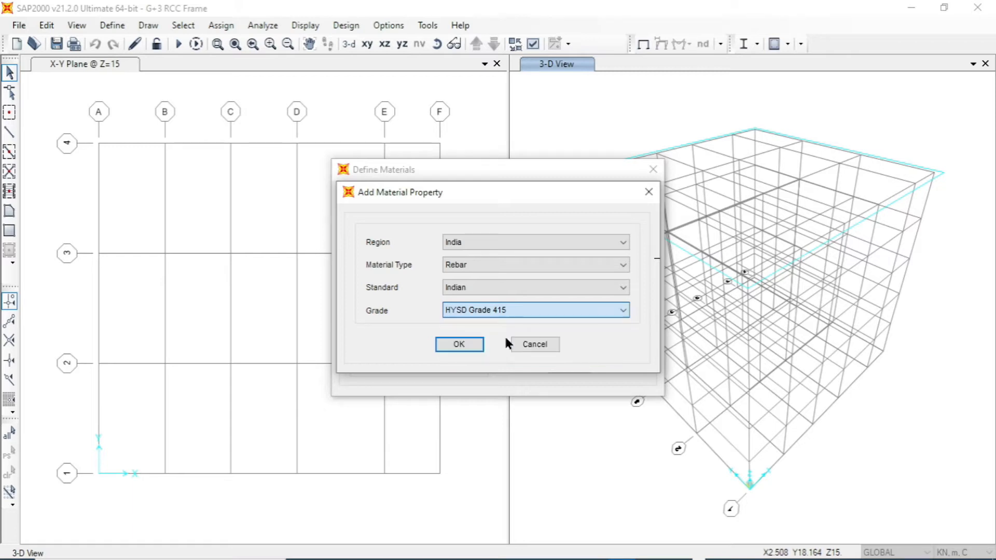
{"action": "left_click", "coordinate": [458, 345]}
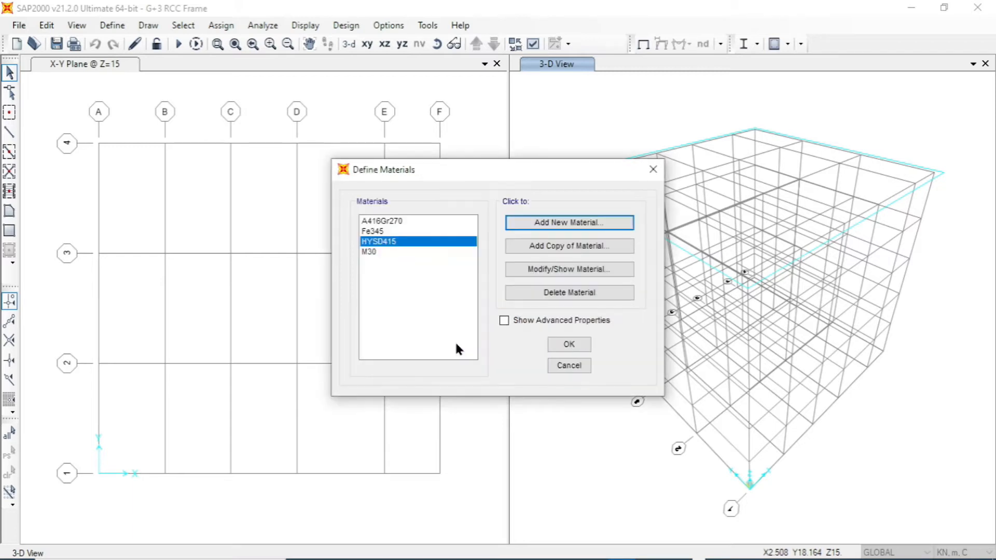
Check the property data of the HYSD415 rebar material, including its minimum yield stress, and confirm the material definitions
{"action": "left_click", "coordinate": [388, 243]}
{"action": "left_click", "coordinate": [543, 269]}
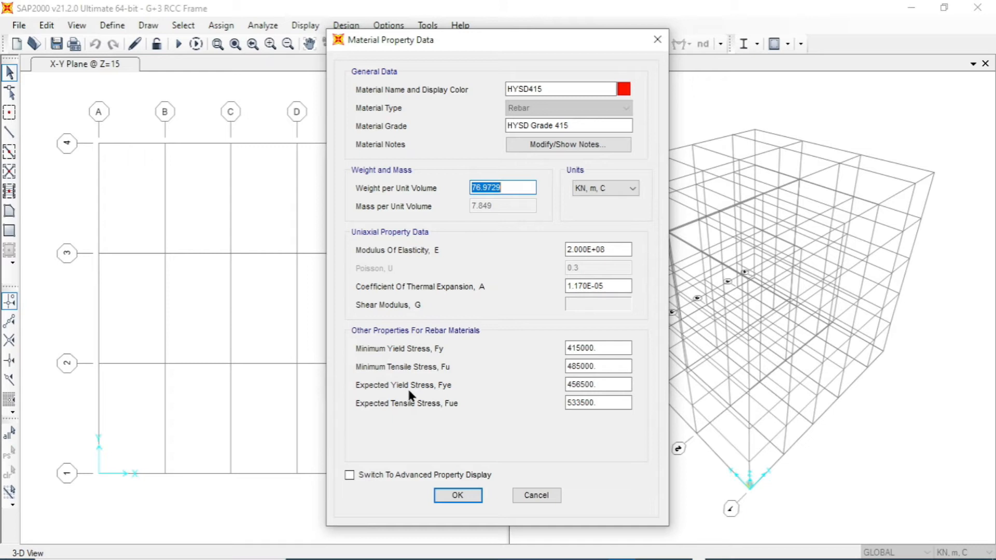
{"action": "left_click", "coordinate": [584, 348]}
{"action": "left_click", "coordinate": [463, 497]}
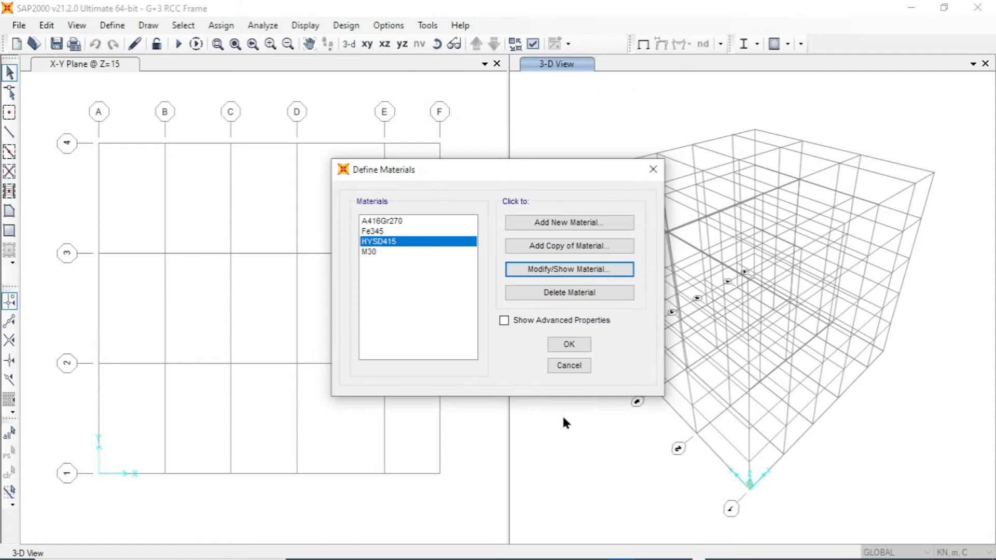
{"action": "left_click", "coordinate": [572, 349]}
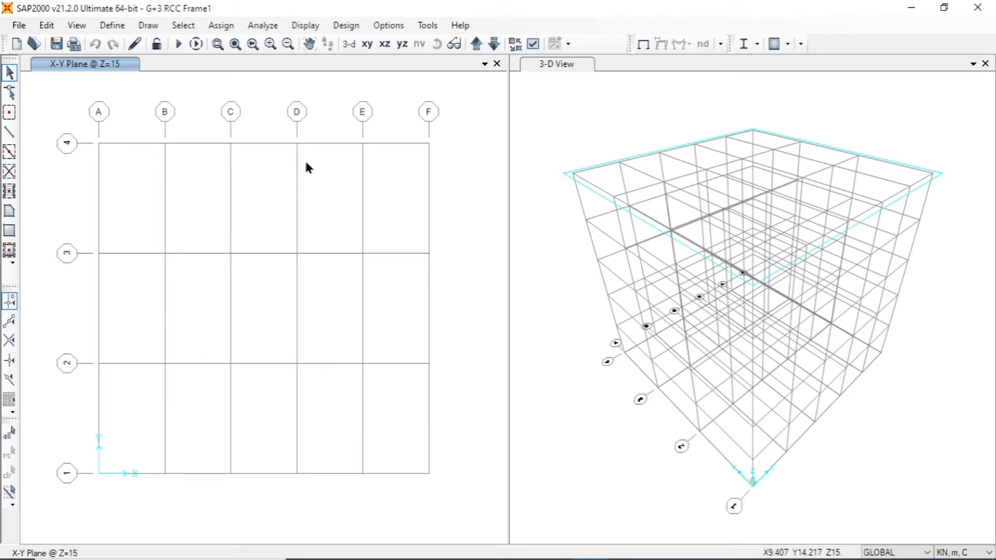
Start a new frame section property of type Concrete with a rectangular shape
{"action": "left_click", "coordinate": [115, 27]}
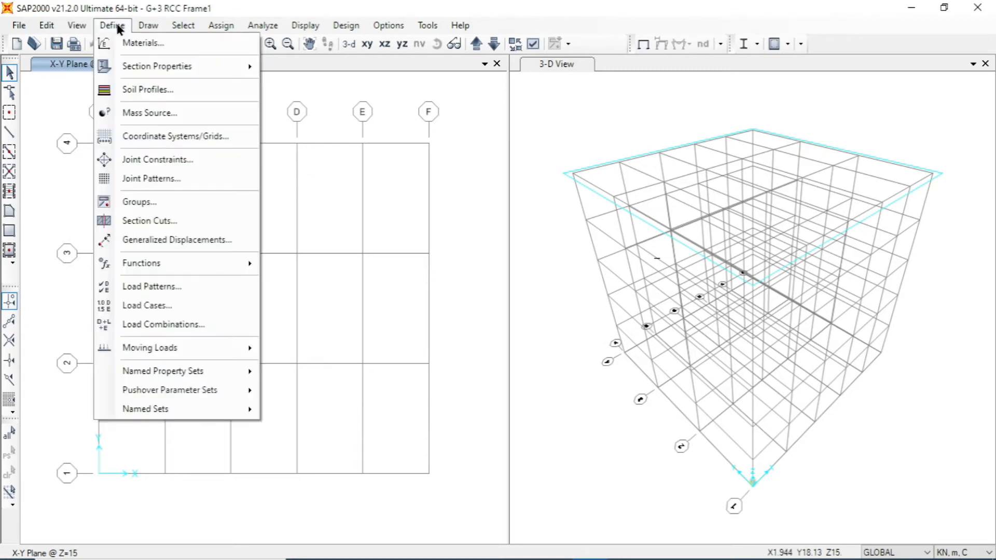
{"action": "mouse_move", "coordinate": [134, 68]}
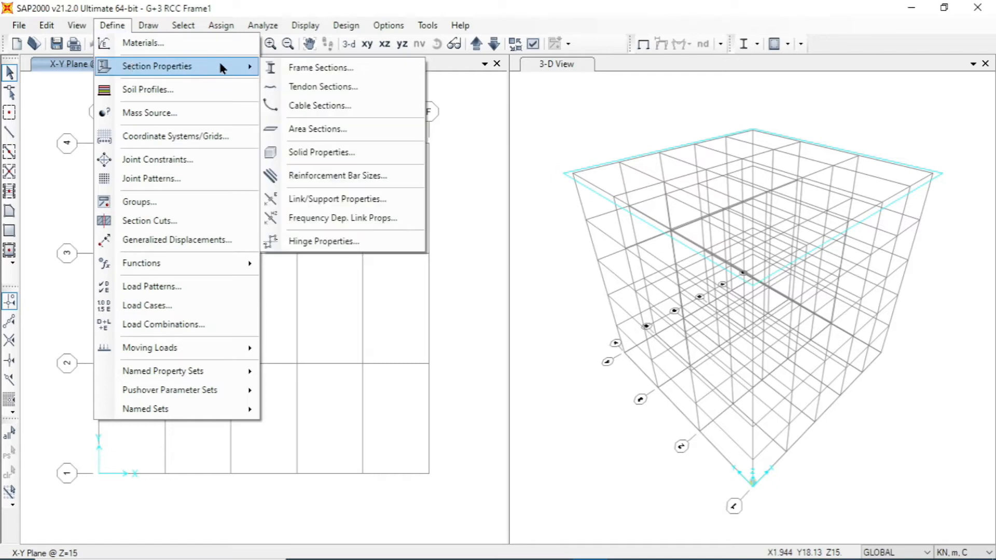
{"action": "left_click", "coordinate": [308, 73]}
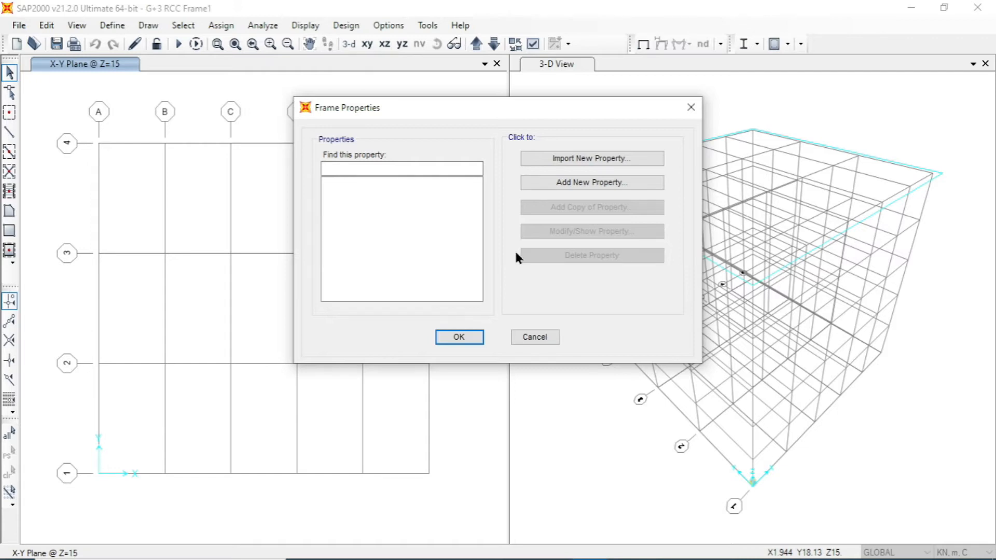
{"action": "left_click", "coordinate": [562, 183]}
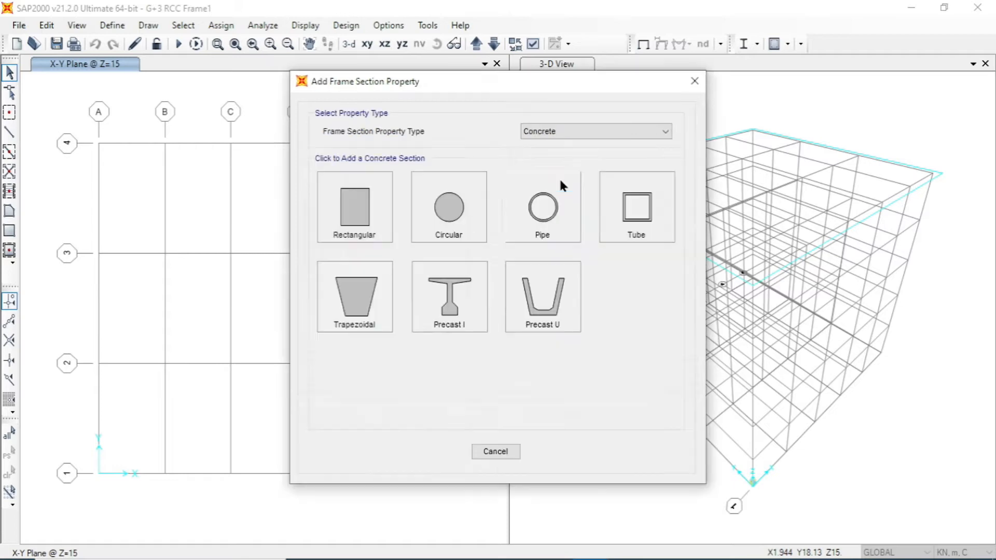
{"action": "left_click", "coordinate": [566, 132]}
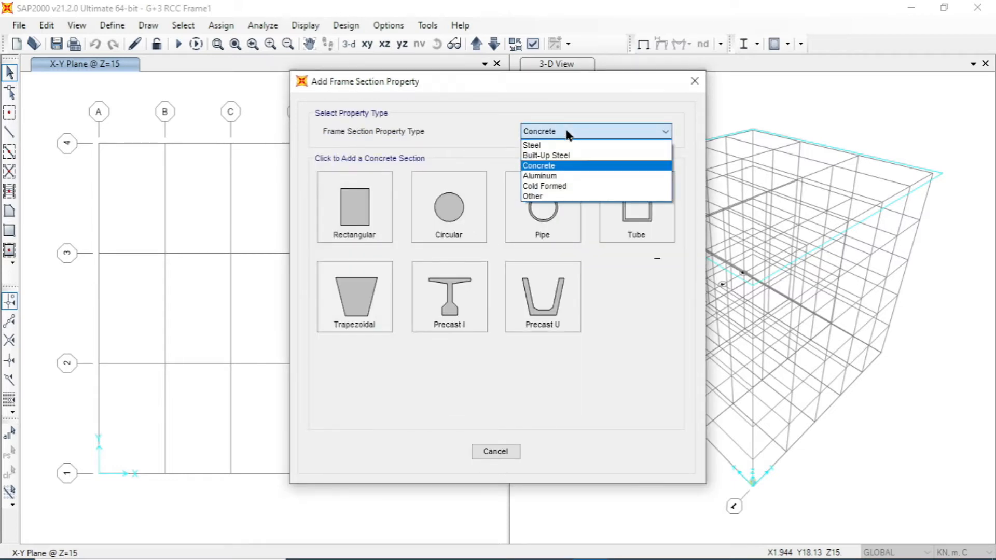
{"action": "left_click", "coordinate": [564, 166]}
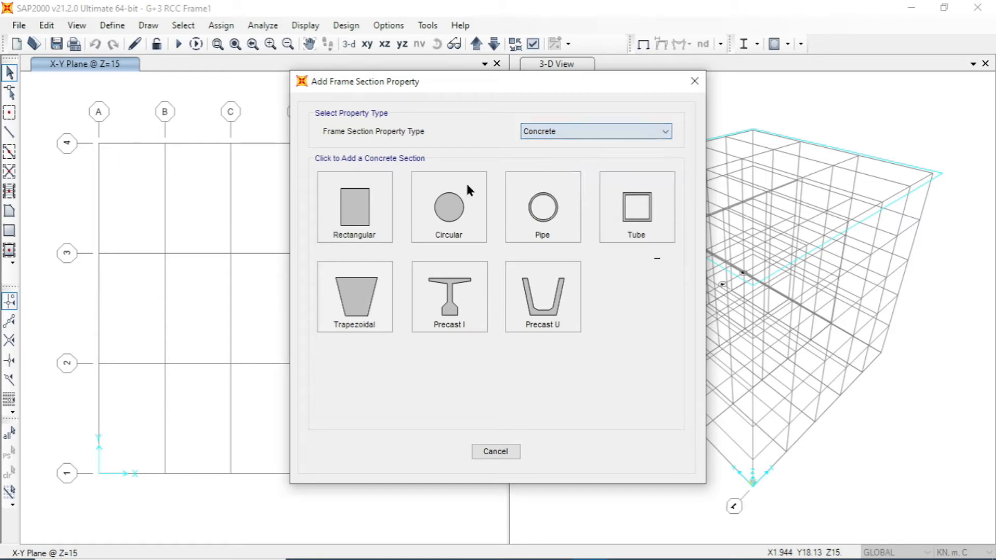
{"action": "left_click", "coordinate": [350, 220]}
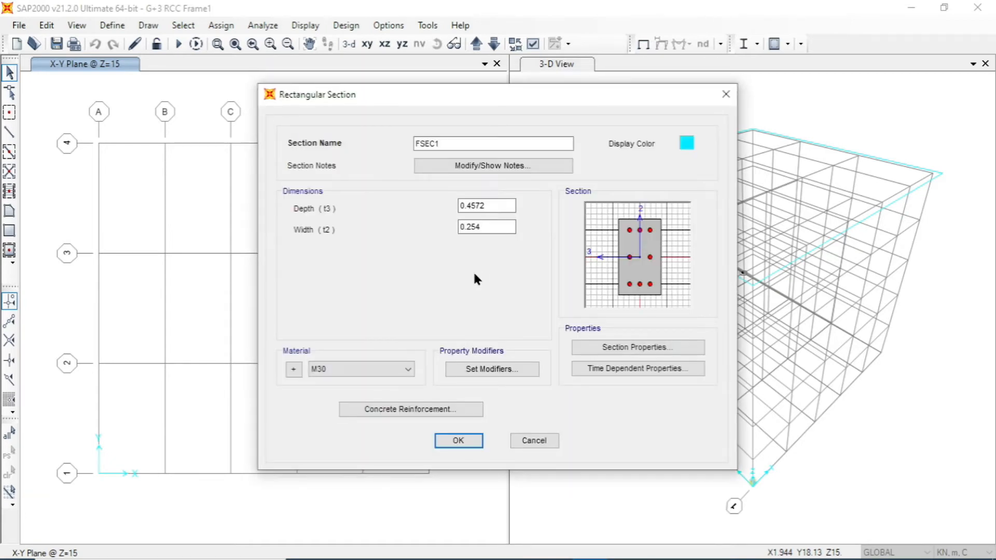
Name the rectangular section Beam, with a depth of 0.45 m, a width of 0.3 m and material M30
{"action": "left_click", "coordinate": [443, 144]}
{"action": "double_click", "coordinate": [443, 144]}
{"action": "type", "text": "Beam"}
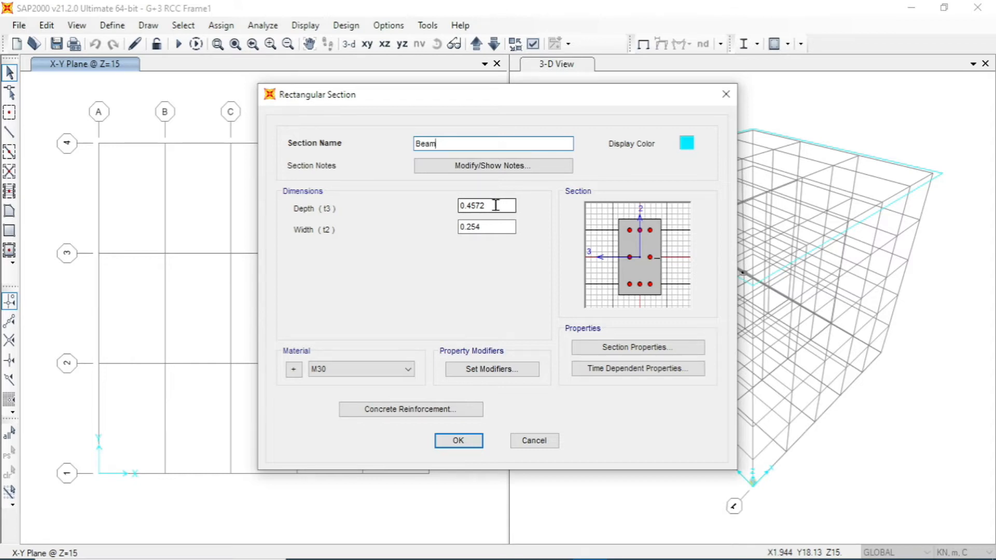
{"action": "left_click_drag", "start_coordinate": [495, 205], "coordinate": [451, 210]}
{"action": "type", "text": "0.45"}
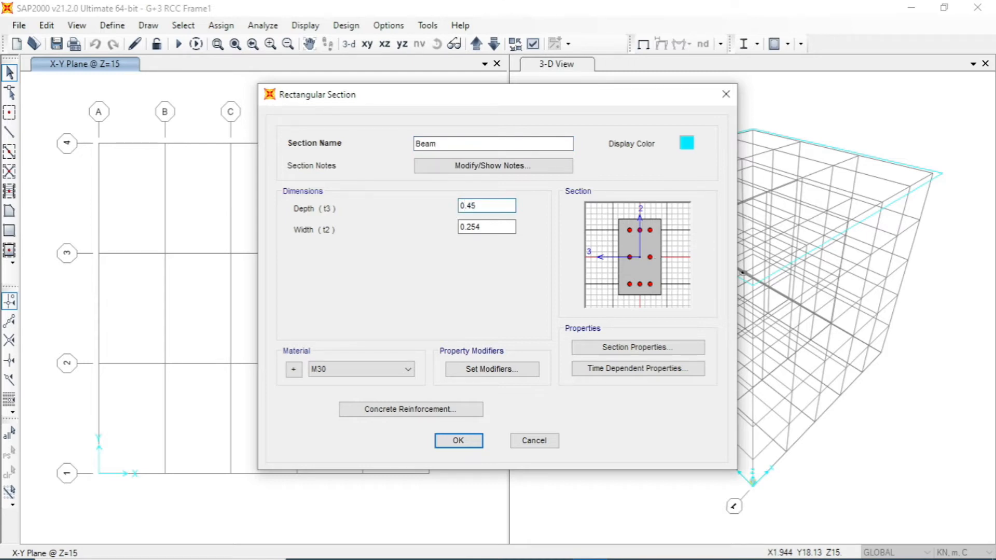
{"action": "left_click_drag", "start_coordinate": [482, 227], "coordinate": [374, 237]}
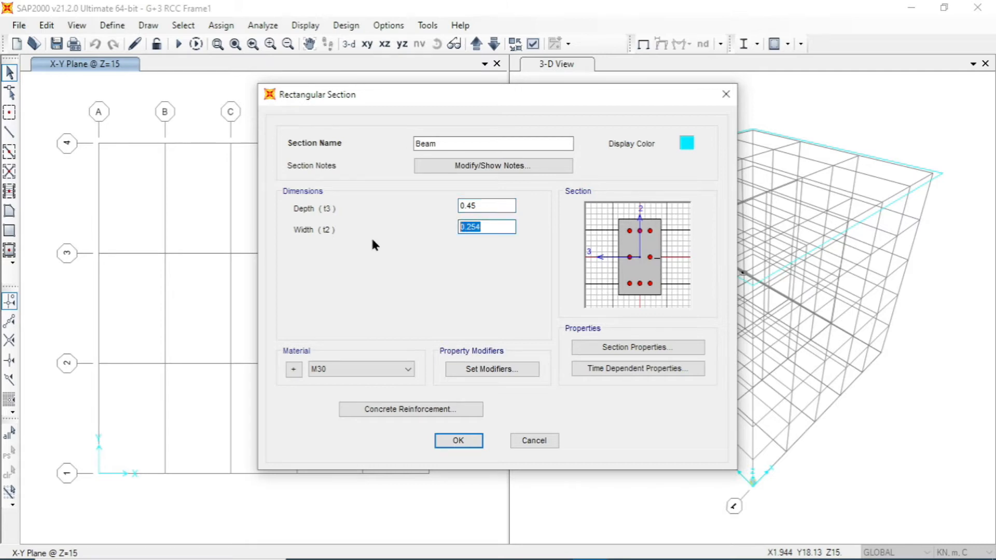
{"action": "type", "text": "0.3"}
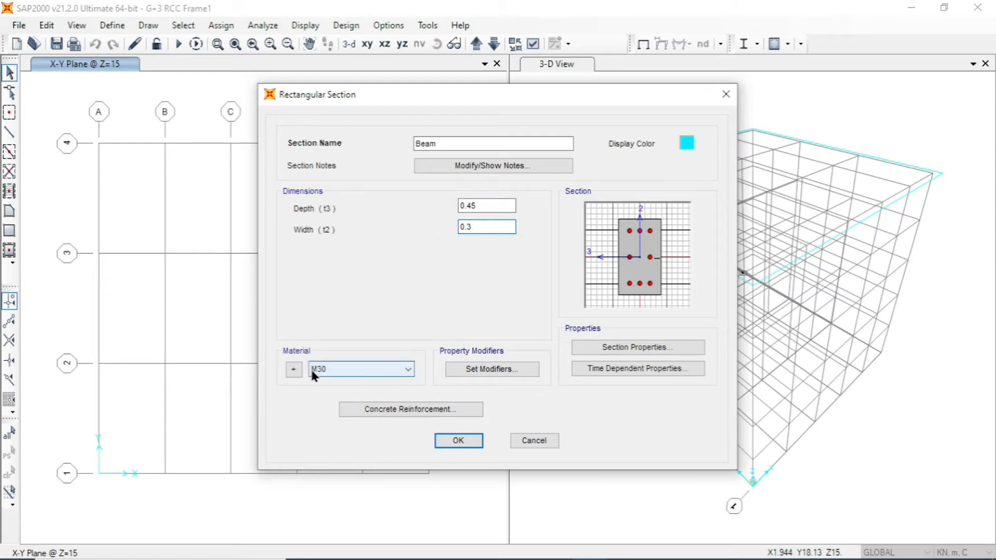
{"action": "left_click", "coordinate": [336, 367]}
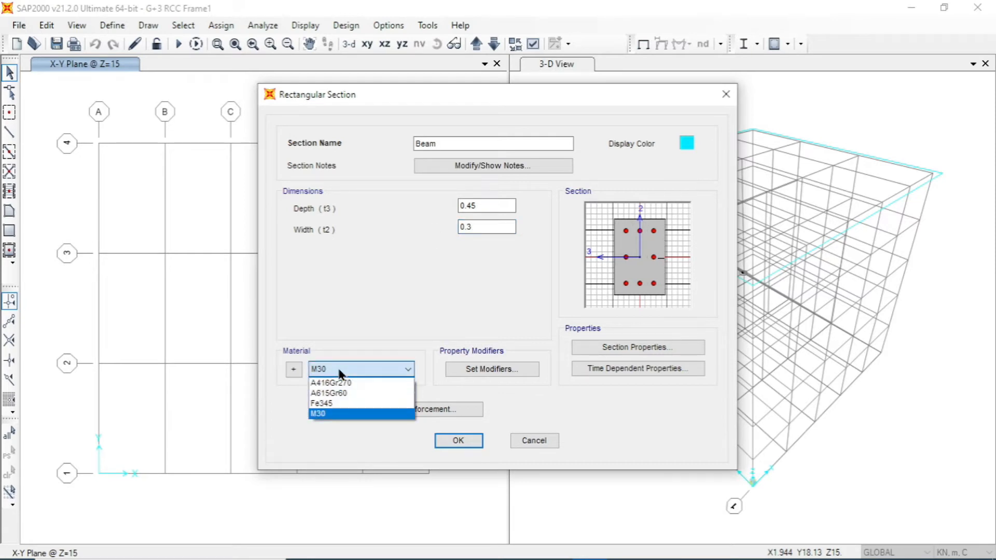
{"action": "left_click", "coordinate": [320, 413]}
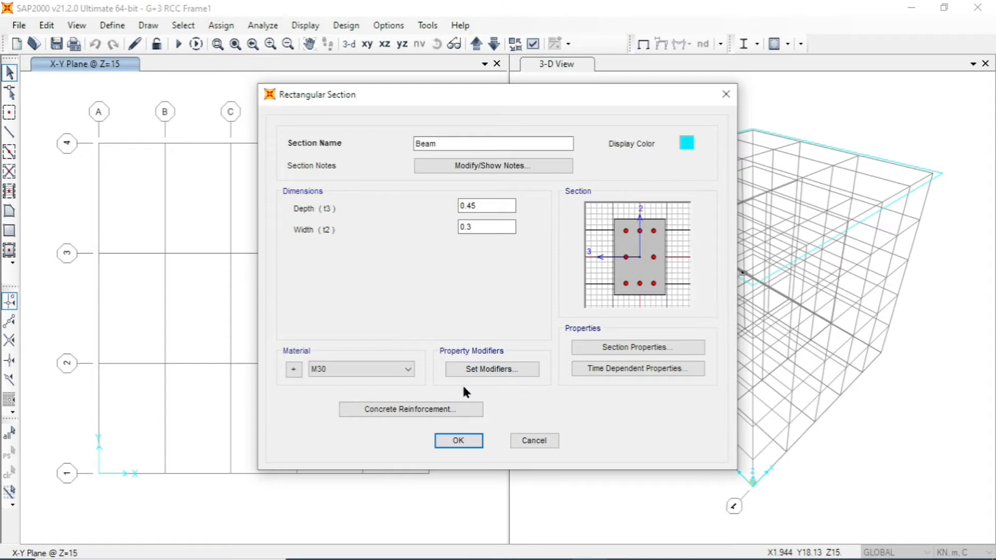
Set the Beam section's reinforcement to the Beam design type with HYSD415 for both the longitudinal bars and the ties
{"action": "left_click", "coordinate": [445, 413]}
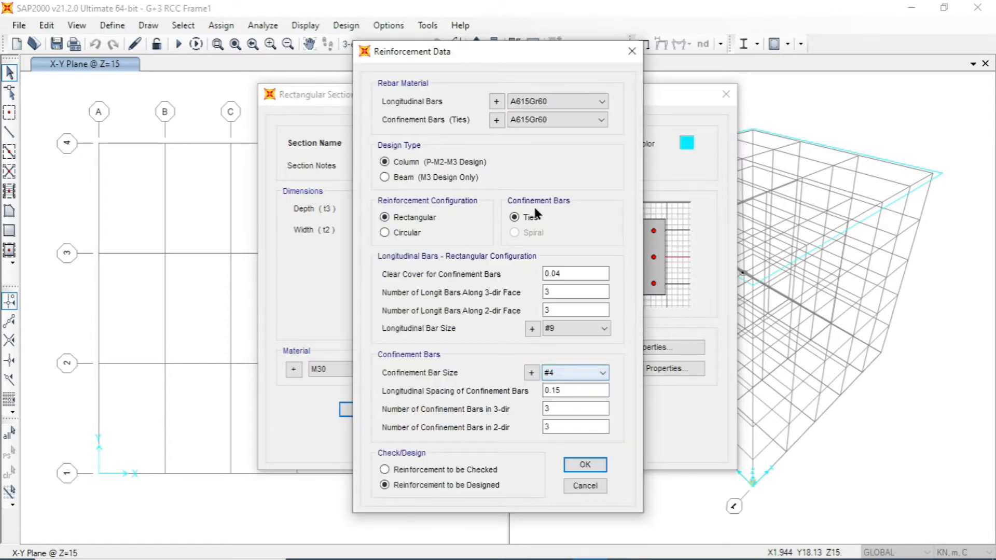
{"action": "left_click", "coordinate": [393, 173]}
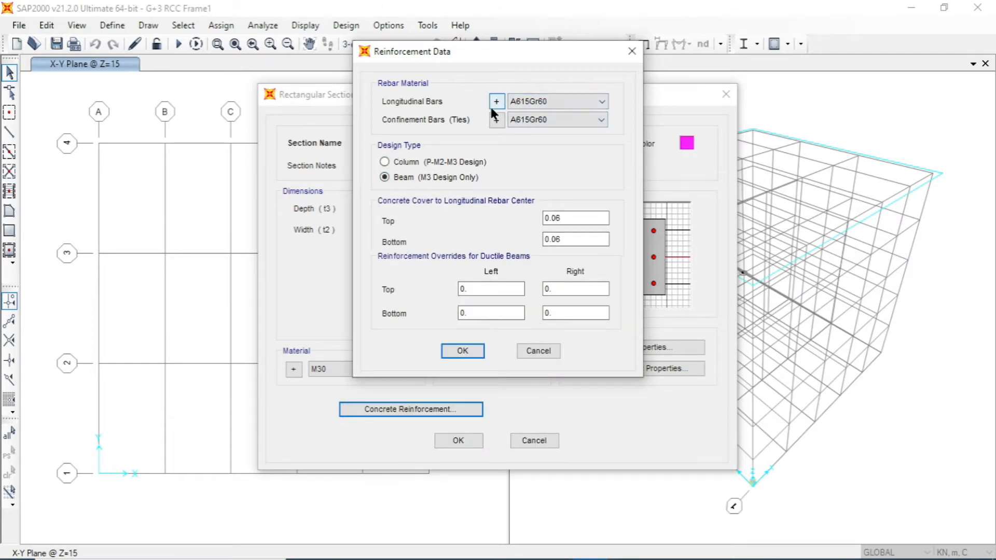
{"action": "left_click", "coordinate": [524, 101]}
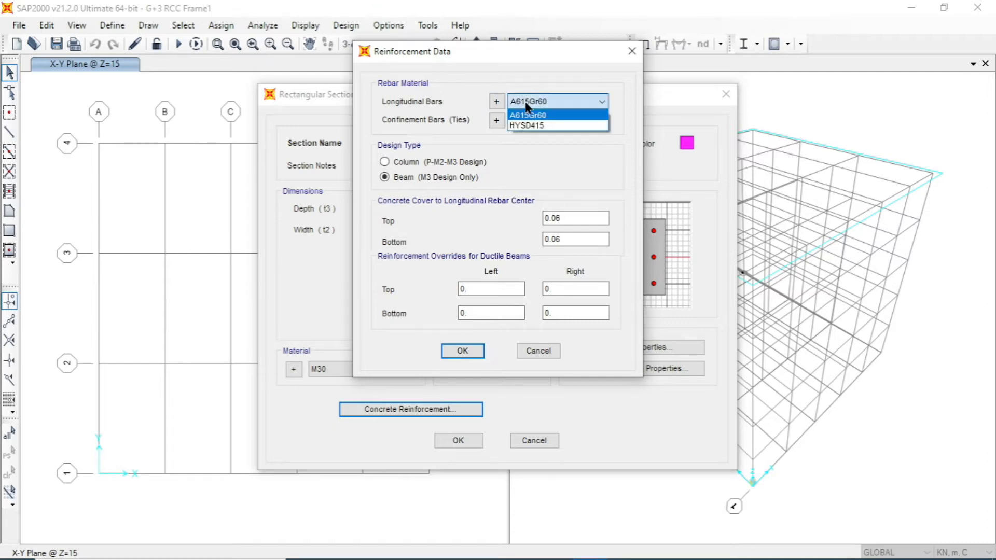
{"action": "left_click", "coordinate": [533, 126]}
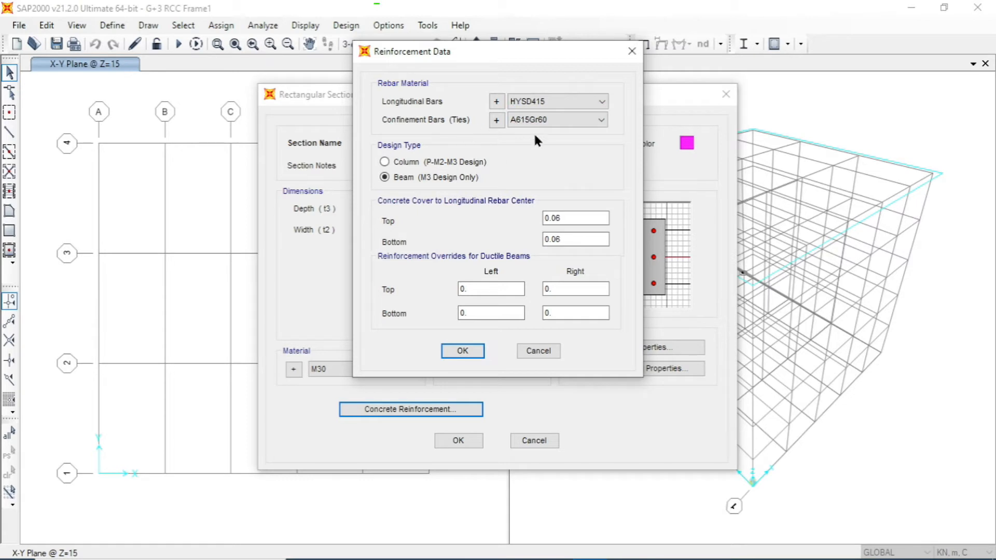
{"action": "left_click", "coordinate": [527, 122]}
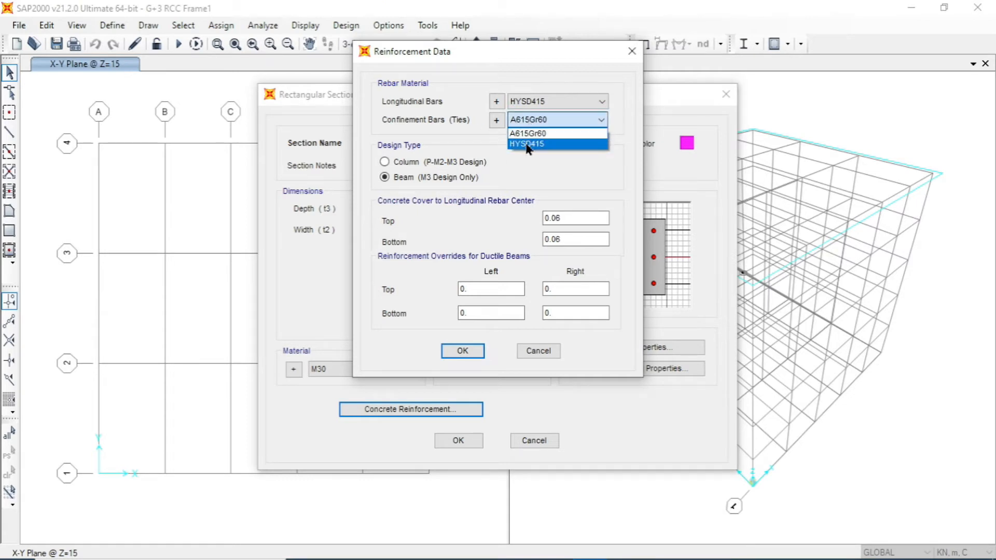
{"action": "left_click", "coordinate": [527, 145]}
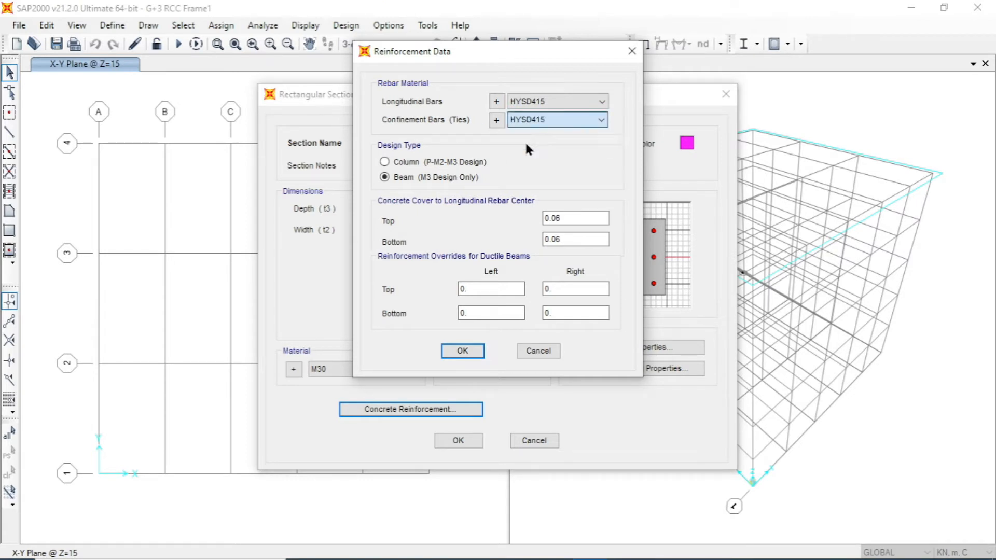
{"action": "left_click", "coordinate": [496, 120]}
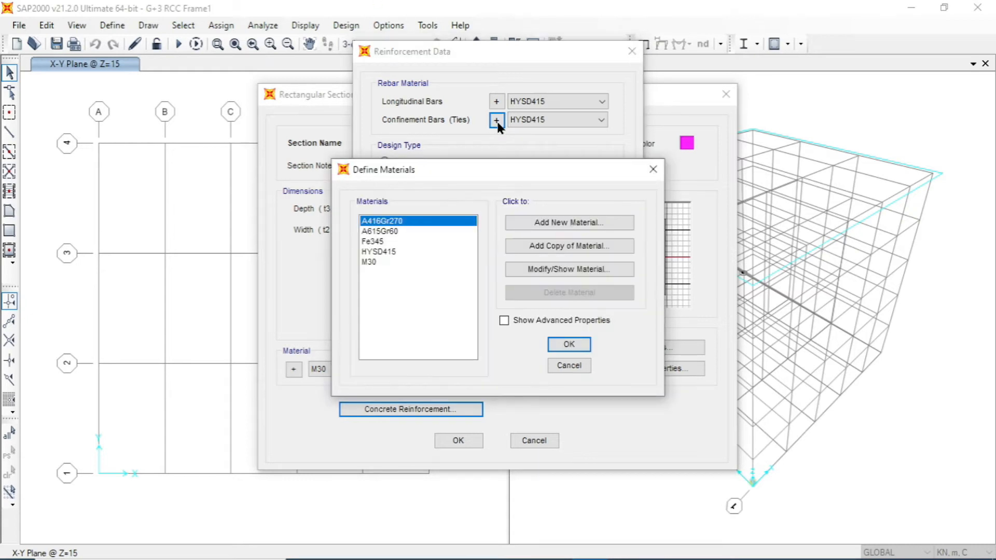
{"action": "left_click", "coordinate": [652, 170]}
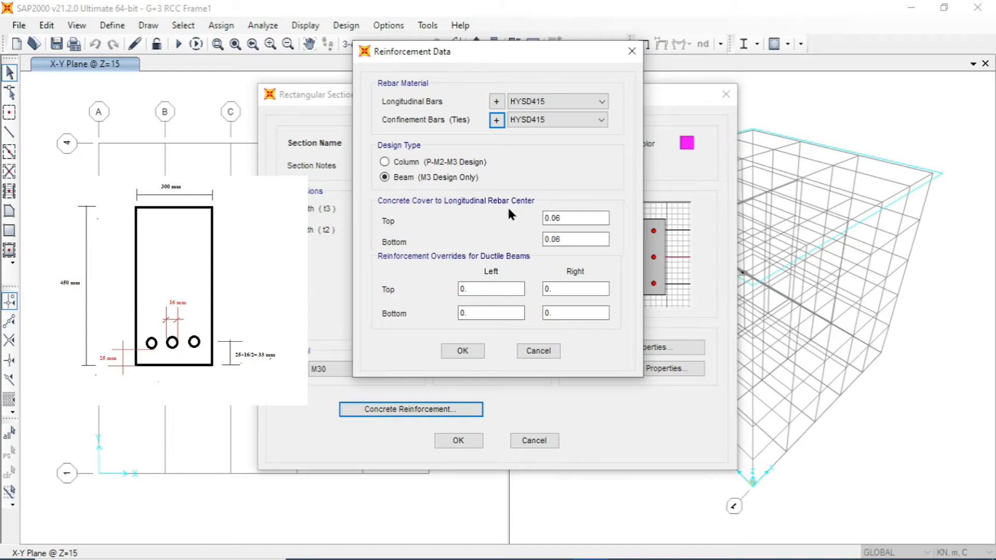
Set the beam's top and bottom concrete cover to rebar center to 0.033 m and confirm the section
{"action": "left_click", "coordinate": [570, 224]}
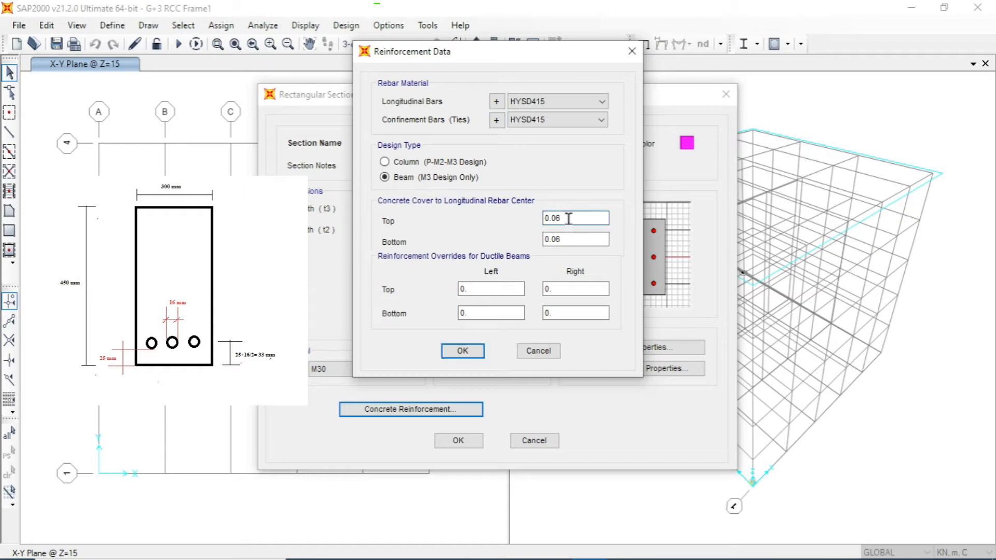
{"action": "key", "text": "BackSpace"}
{"action": "type", "text": "33"}
{"action": "left_click", "coordinate": [570, 244]}
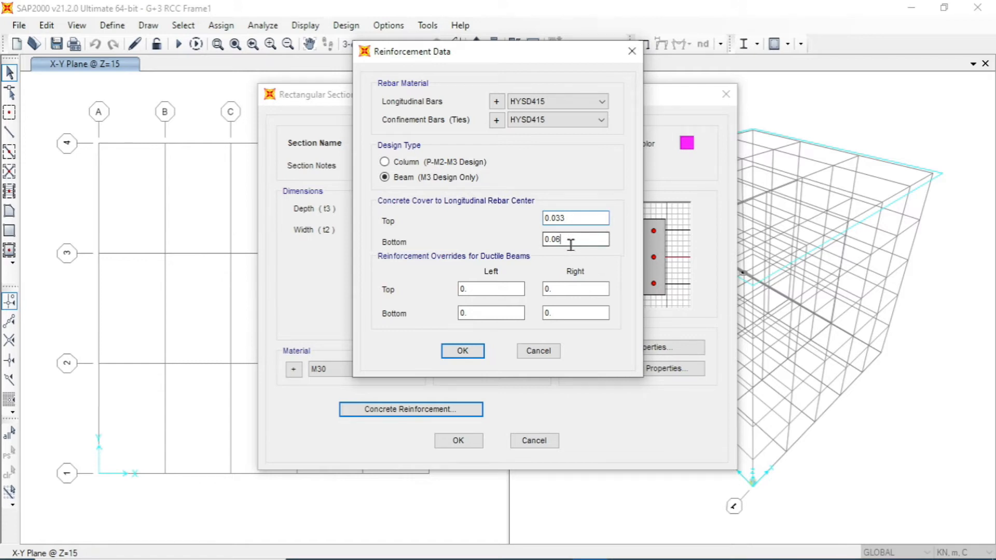
{"action": "type", "text": "33"}
{"action": "left_click", "coordinate": [458, 351]}
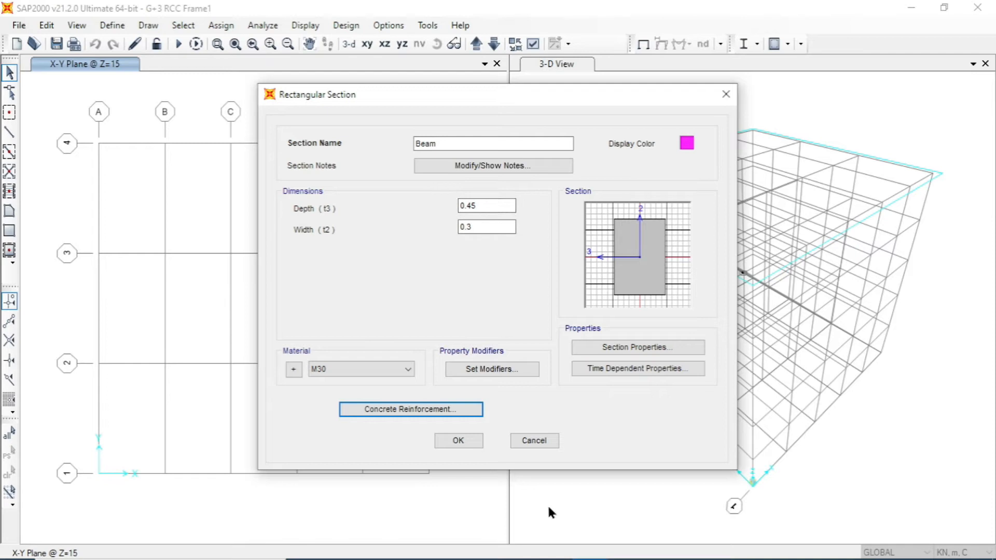
{"action": "left_click", "coordinate": [458, 440]}
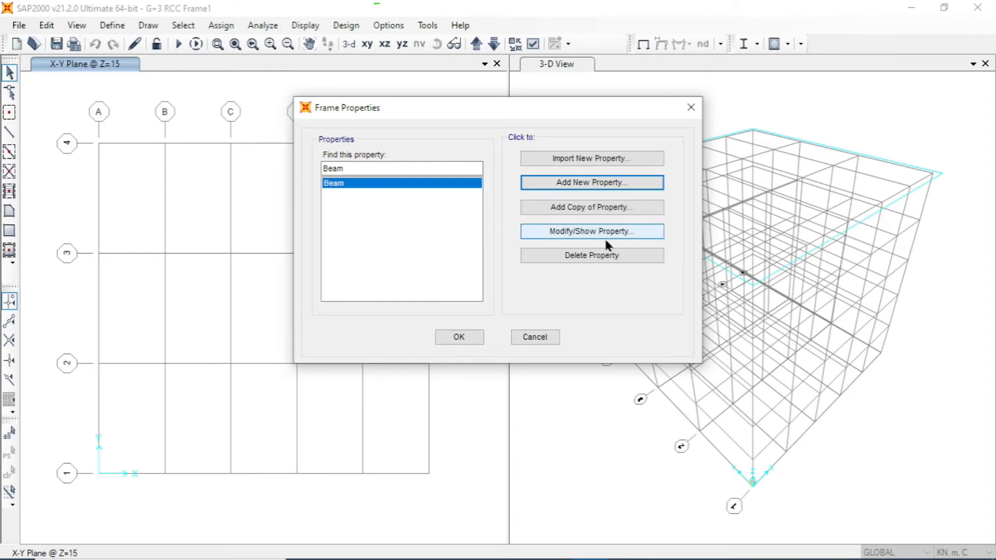
Add a new rectangular concrete frame section and name it Column
{"action": "left_click", "coordinate": [583, 187]}
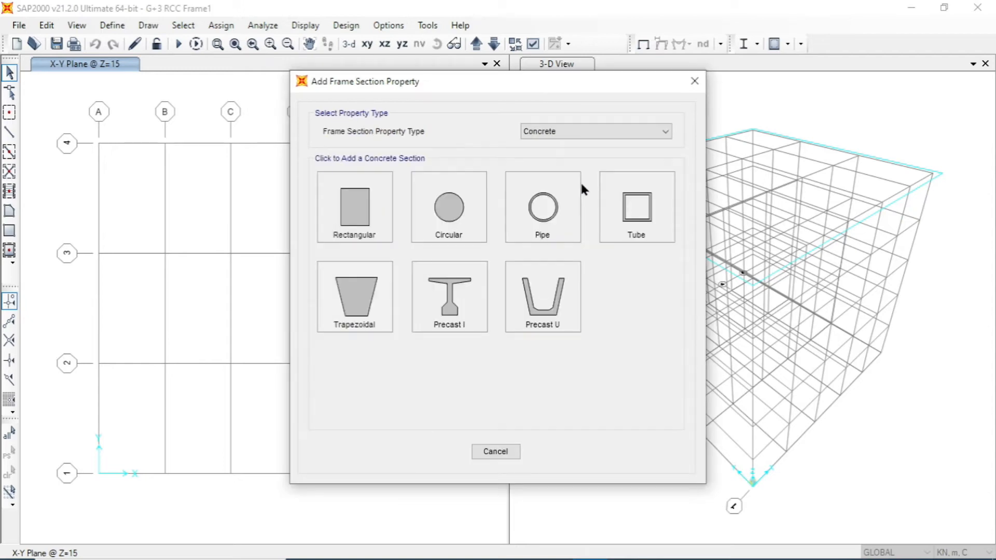
{"action": "left_click", "coordinate": [349, 230]}
{"action": "left_click", "coordinate": [447, 144]}
{"action": "left_click_drag", "start_coordinate": [447, 143], "coordinate": [410, 147]}
{"action": "type", "text": "Column"}
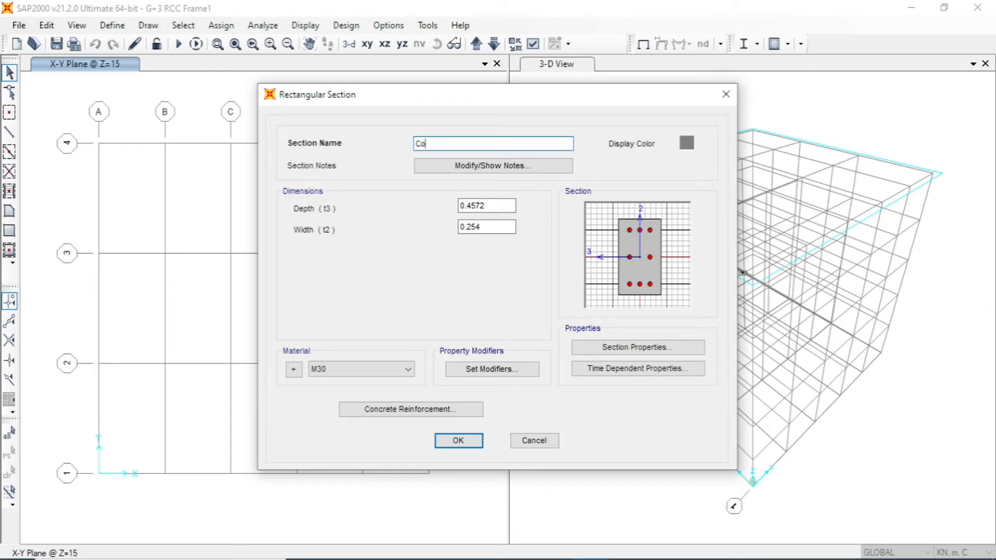
Set both the depth and the width of the Column section to 0.4 m
{"action": "left_click", "coordinate": [501, 204]}
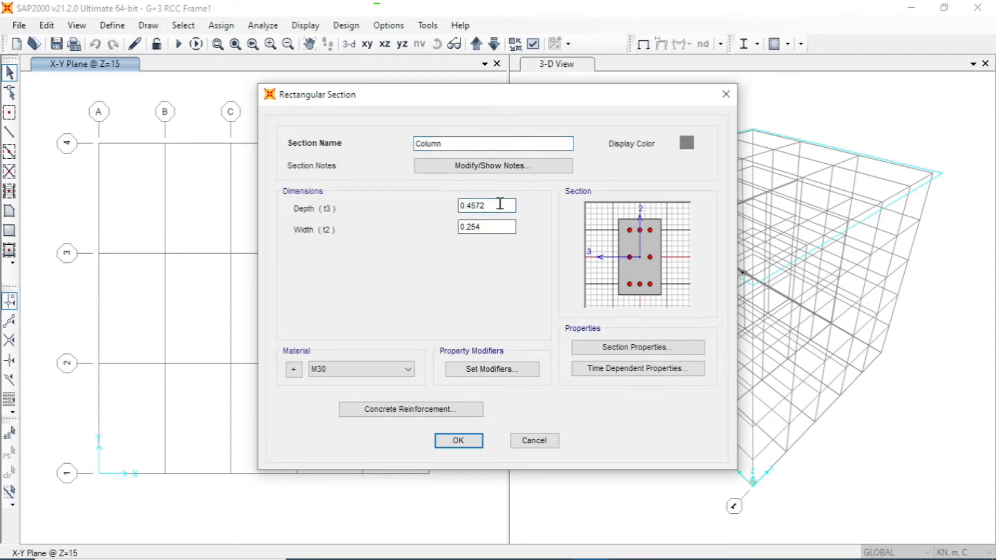
{"action": "key", "text": "BackSpace"}
{"action": "key", "text": "BackSpace"}
{"action": "key", "text": "BackSpace"}
{"action": "left_click", "coordinate": [492, 227]}
{"action": "key", "text": "BackSpace"}
{"action": "key", "text": "BackSpace"}
{"action": "key", "text": "BackSpace"}
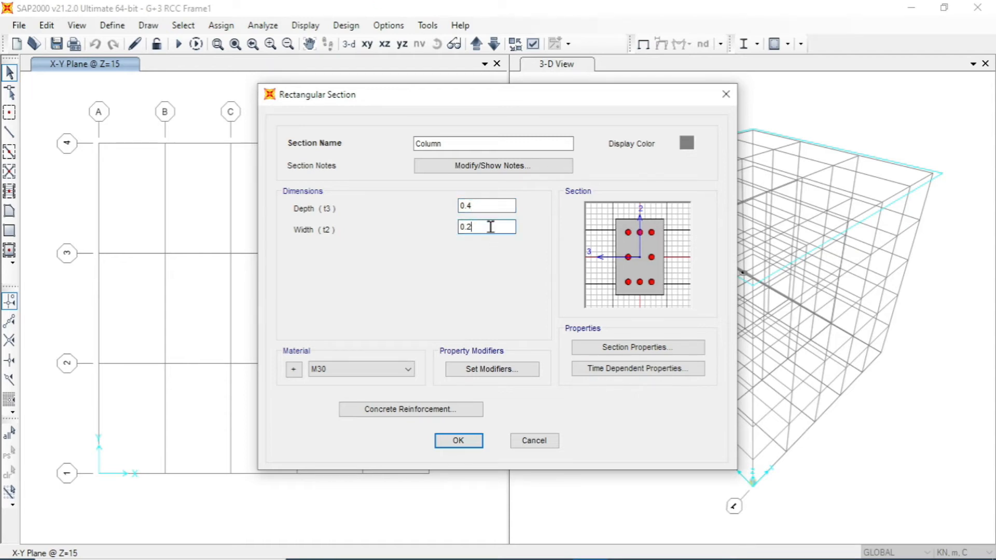
{"action": "type", "text": "4"}
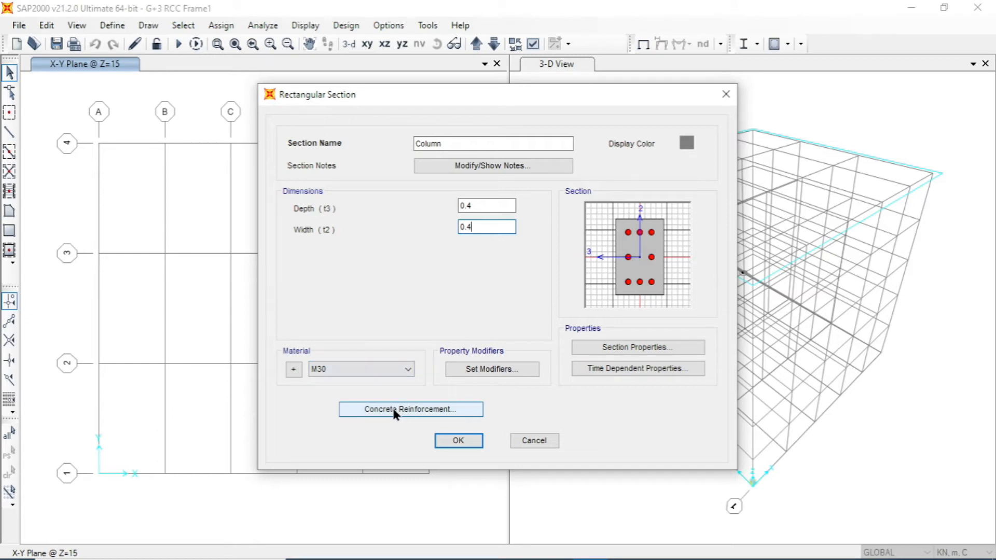
Assign HYSD415 as the rebar material for the column's longitudinal bars and ties
{"action": "left_click", "coordinate": [407, 413]}
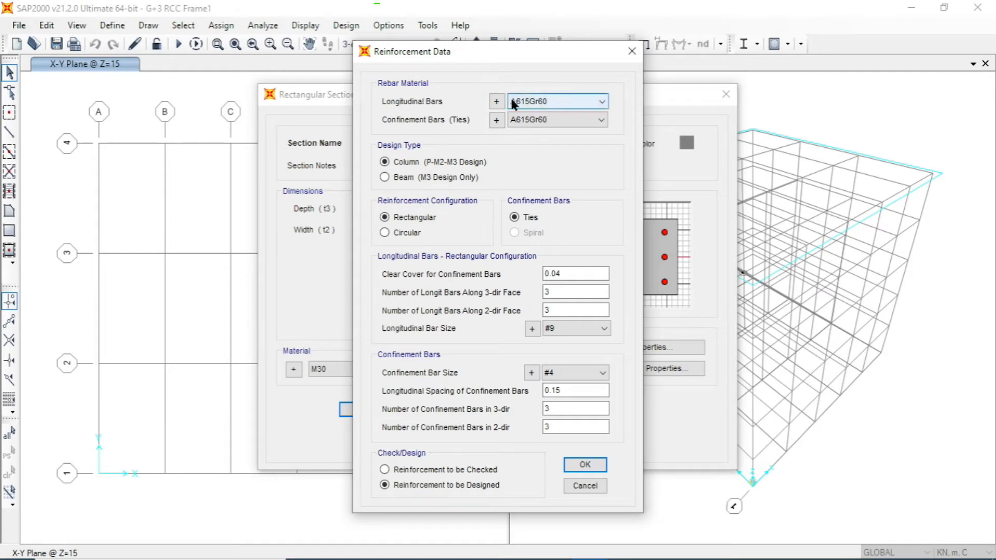
{"action": "left_click", "coordinate": [534, 102]}
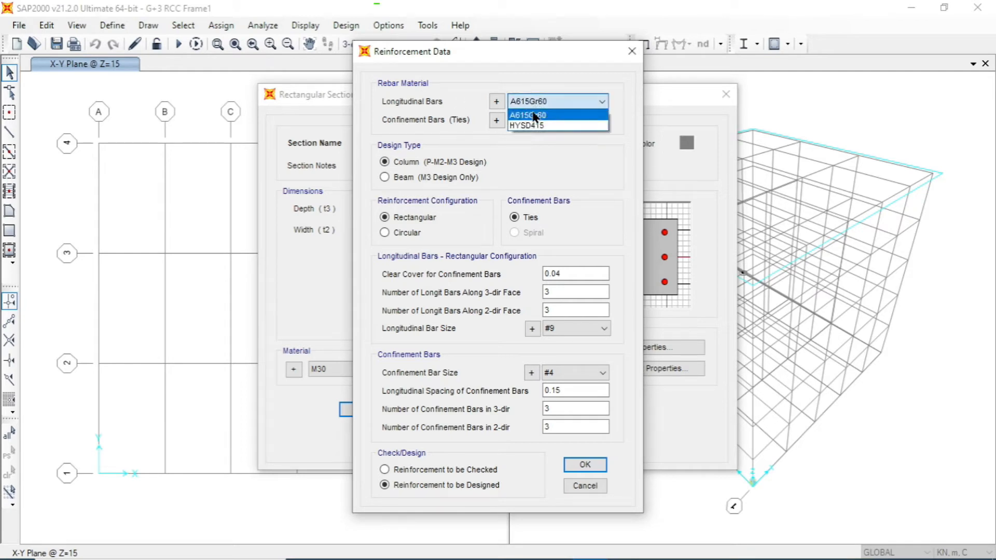
{"action": "left_click", "coordinate": [534, 126]}
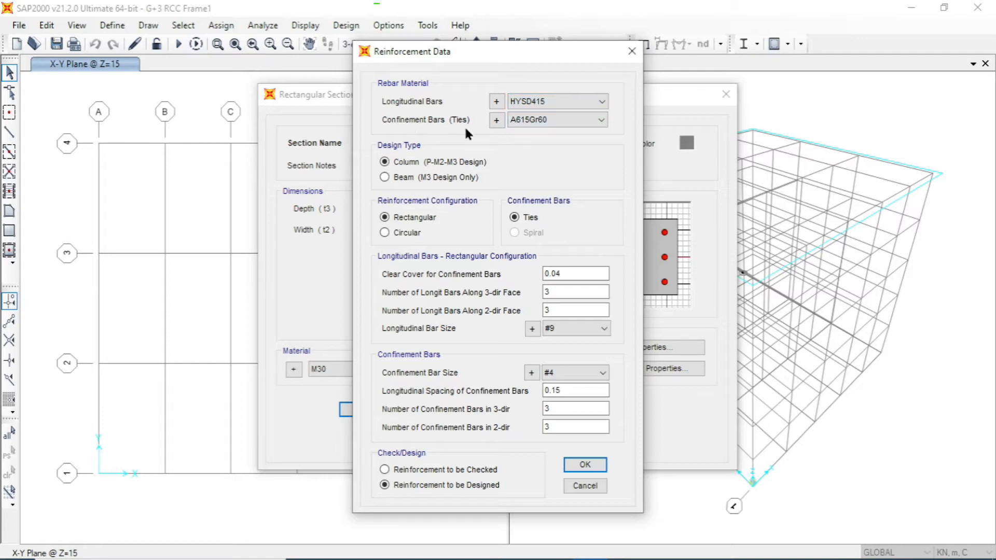
{"action": "left_click", "coordinate": [534, 120]}
{"action": "left_click", "coordinate": [535, 138]}
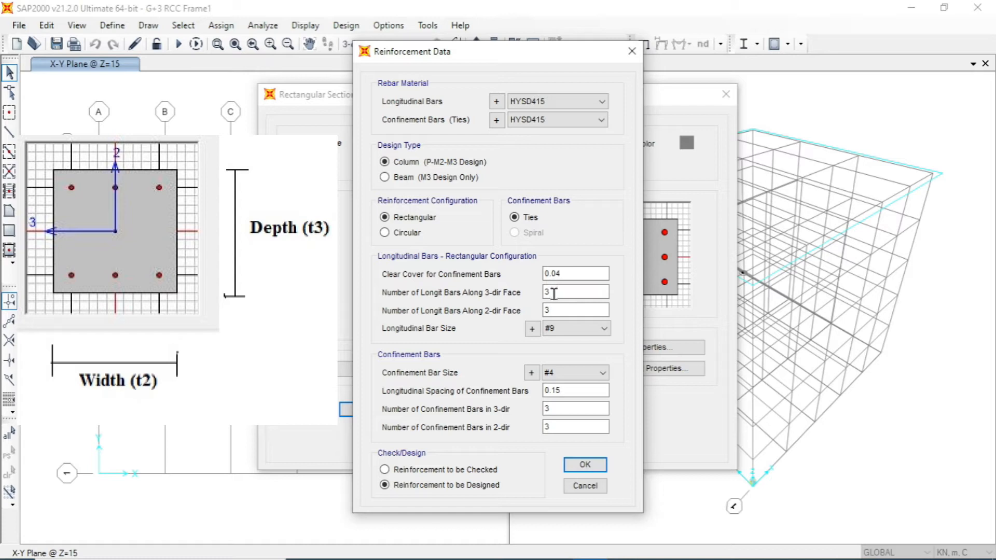
Set 2 longitudinal bars along the column's 2-dir face and a longitudinal bar size of 16d
{"action": "double_click", "coordinate": [550, 309]}
{"action": "type", "text": "2"}
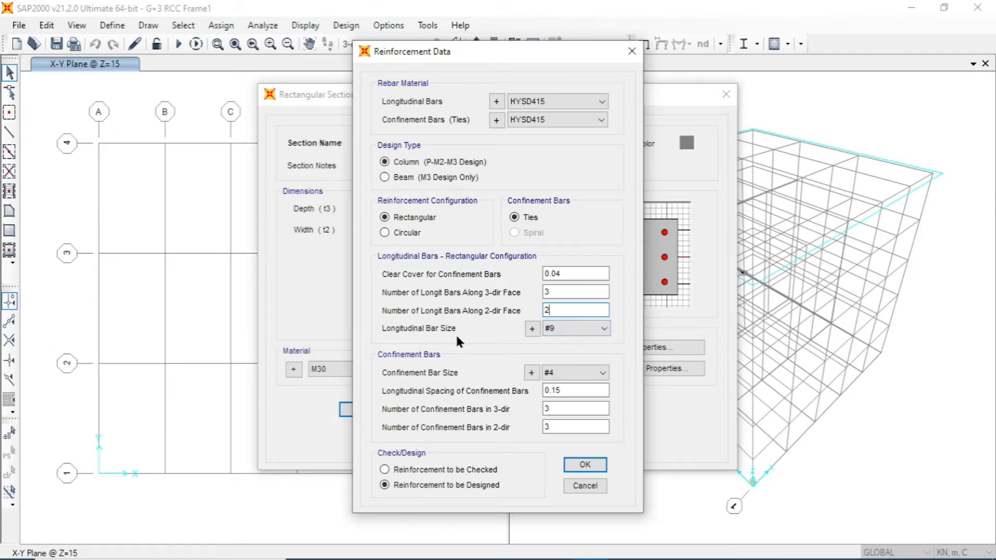
{"action": "left_click", "coordinate": [566, 330]}
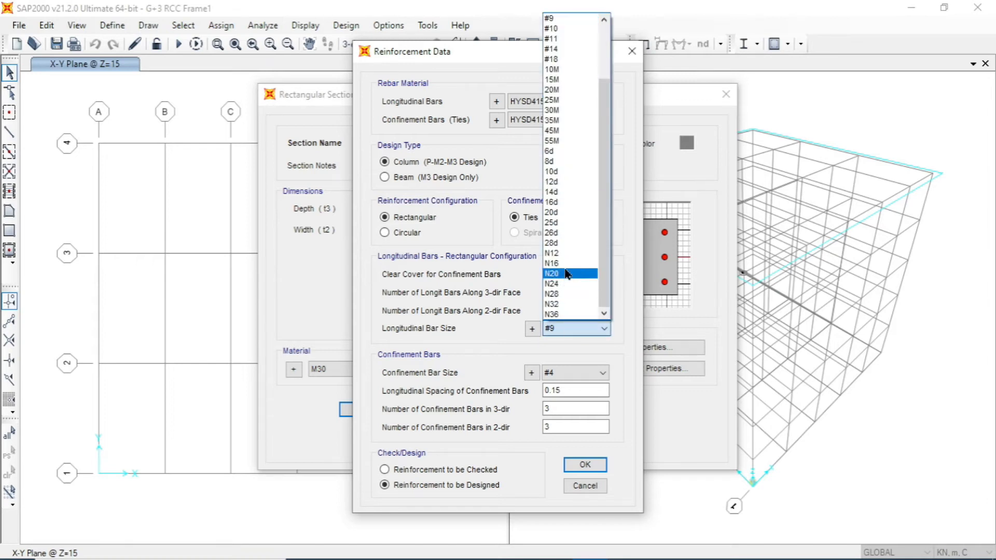
{"action": "left_click", "coordinate": [563, 202]}
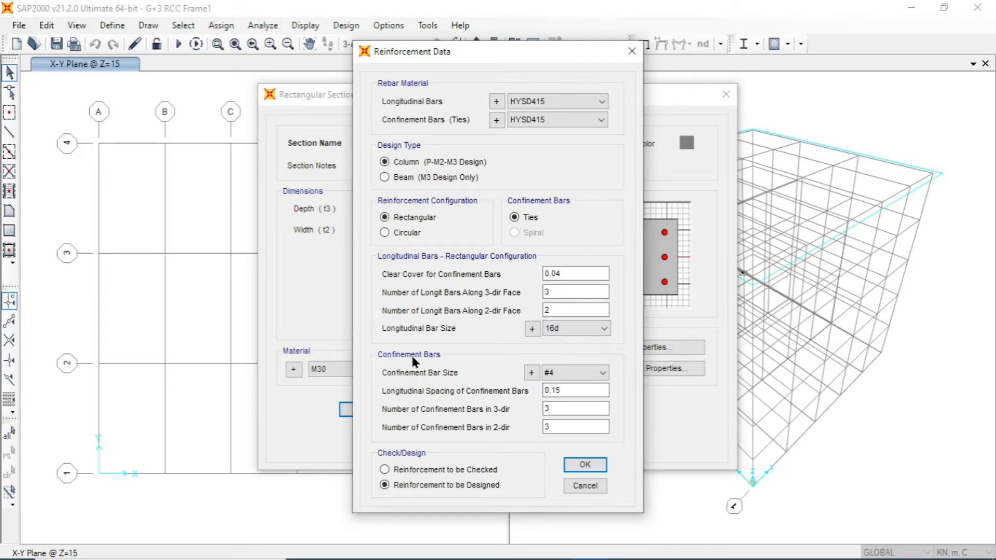
Set the column's confinement bars to size 8d with 4 in the 3-dir and 2 in the 2-dir, and confirm the frame properties
{"action": "left_click", "coordinate": [561, 372]}
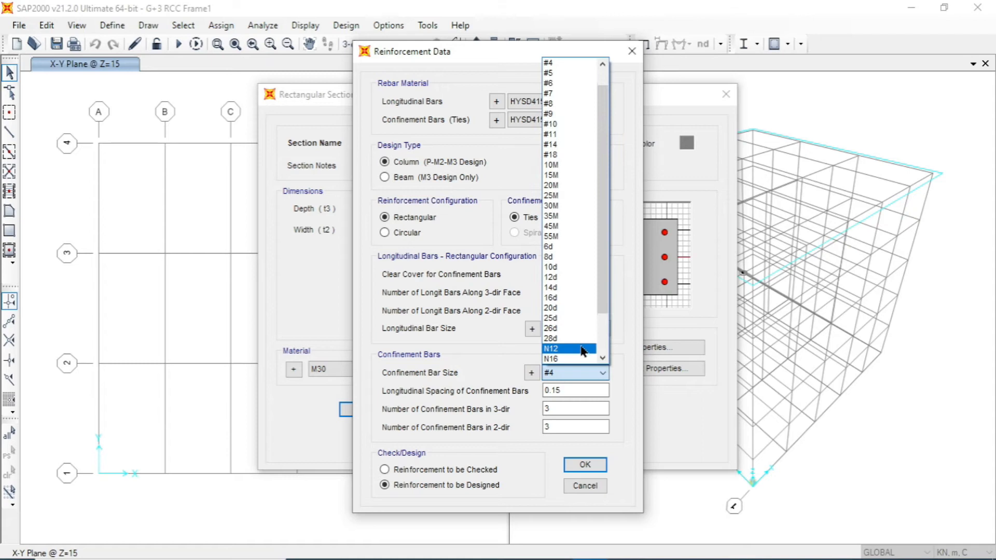
{"action": "left_click", "coordinate": [558, 257]}
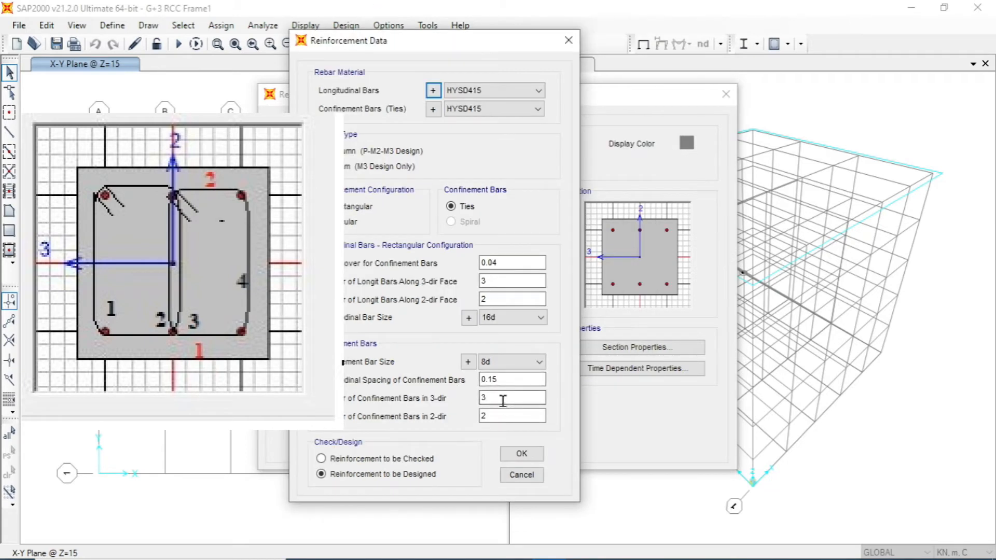
{"action": "double_click", "coordinate": [482, 397]}
{"action": "type", "text": "4"}
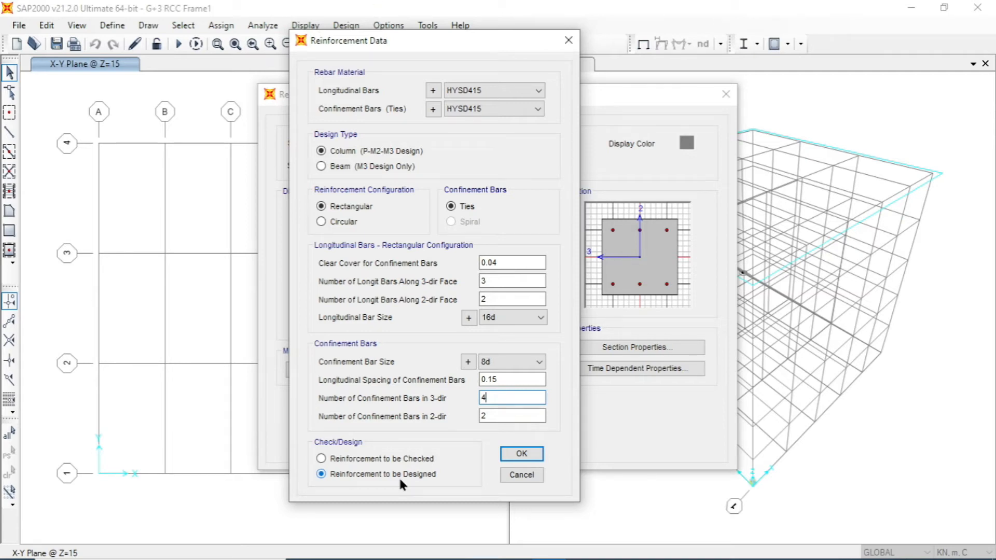
{"action": "left_click", "coordinate": [521, 454]}
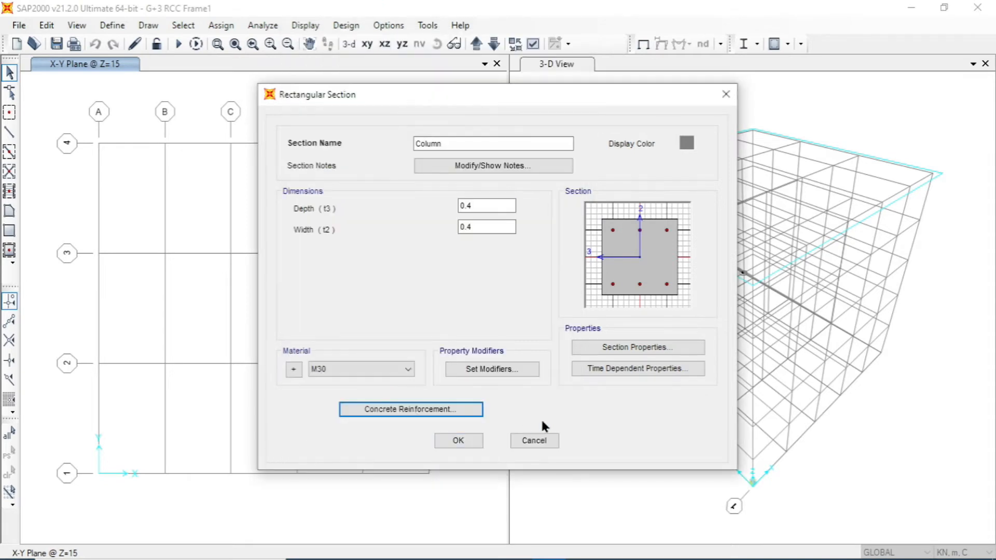
{"action": "left_click", "coordinate": [459, 441]}
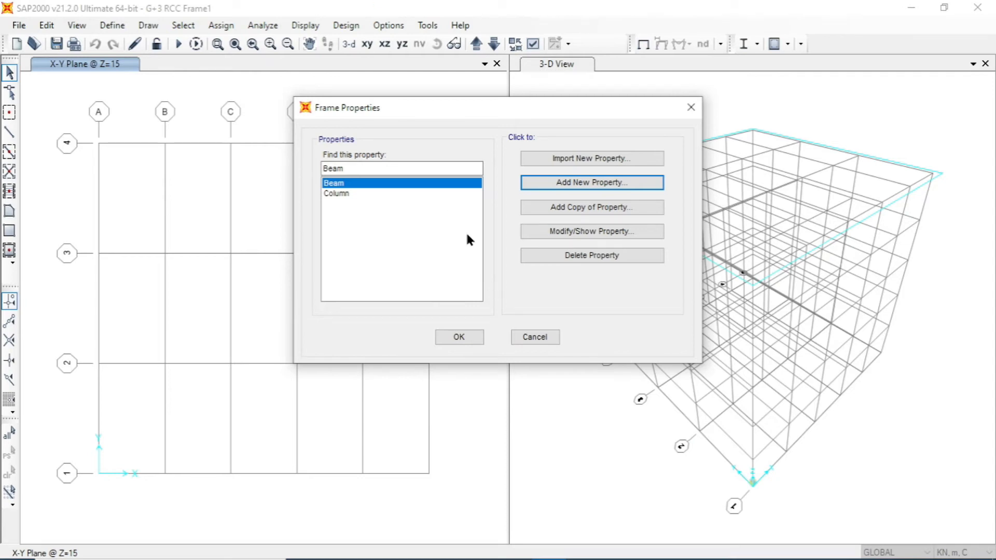
{"action": "left_click", "coordinate": [456, 338]}
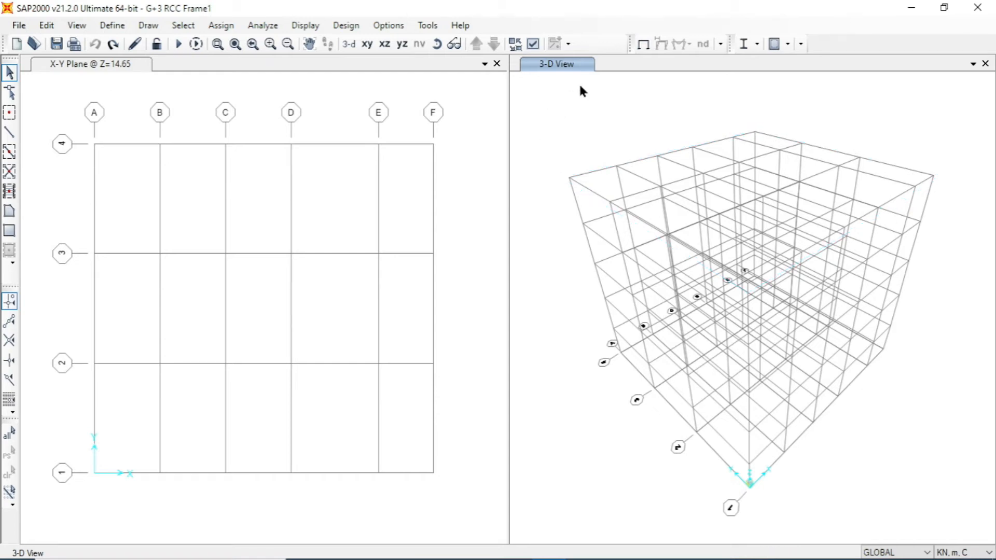
Step the plan view through the storey levels to the X-Y plane at Z=2.65
{"action": "left_click", "coordinate": [137, 97]}
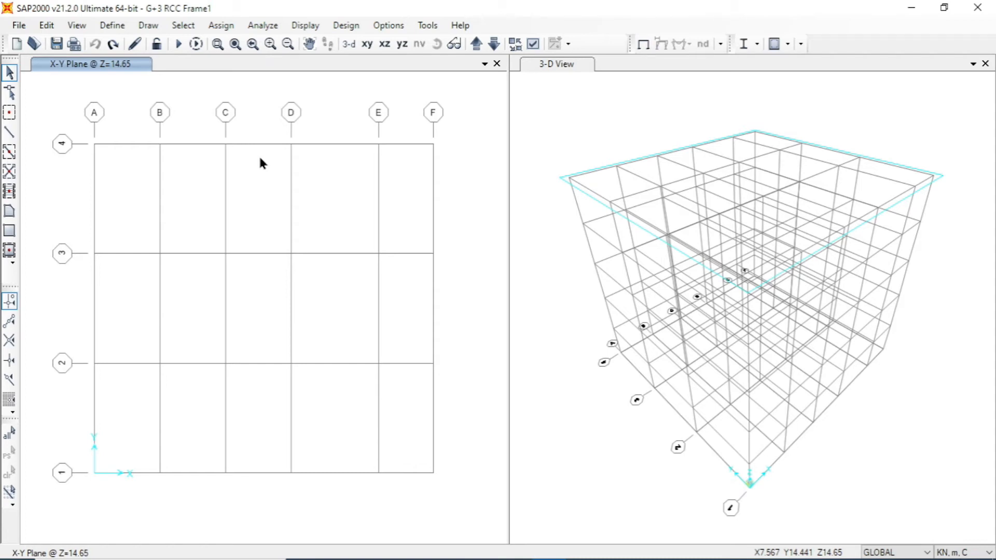
{"action": "left_click", "coordinate": [479, 46]}
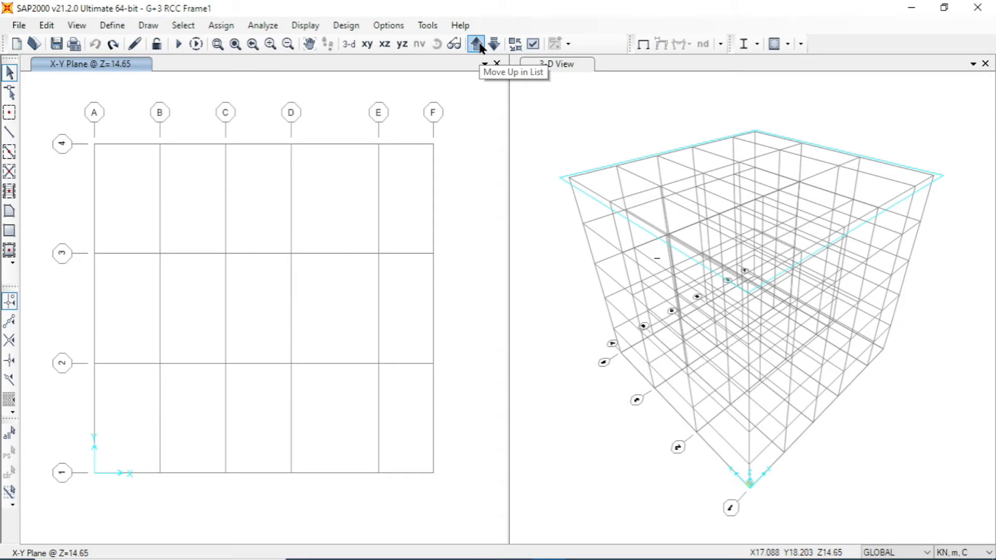
{"action": "left_click", "coordinate": [477, 44]}
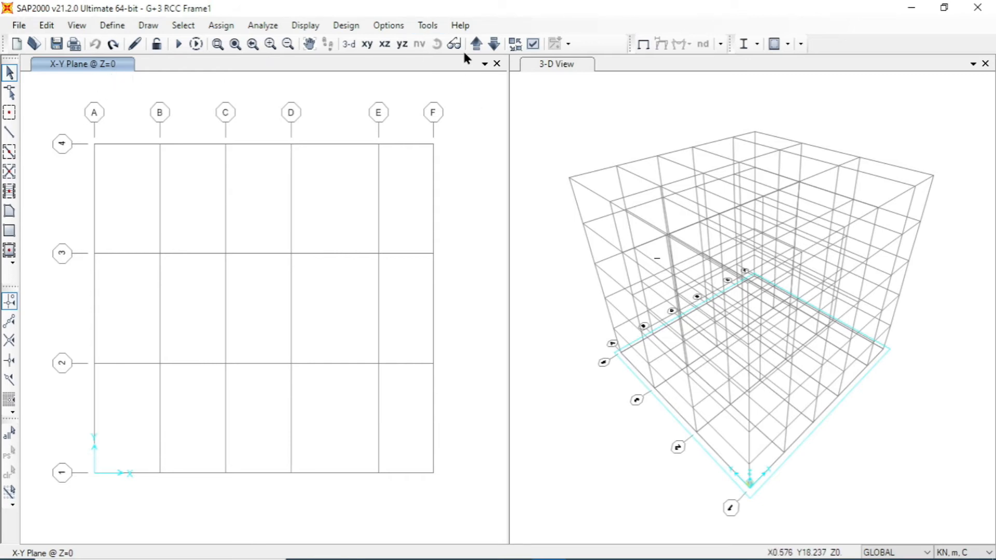
{"action": "left_click", "coordinate": [476, 46]}
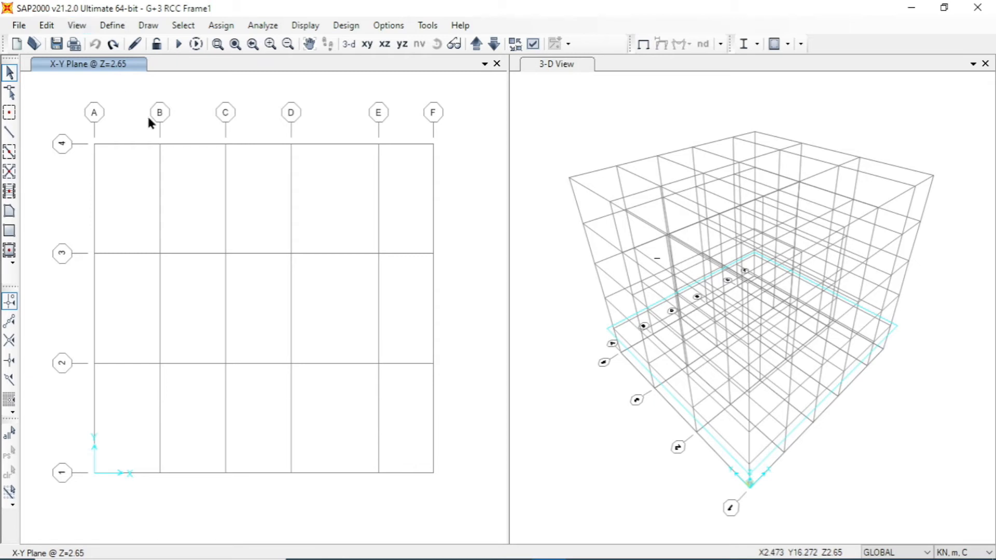
Define the 2D view as the X-Y plane with Z = 2.65 m and apply it
{"action": "left_click", "coordinate": [82, 24]}
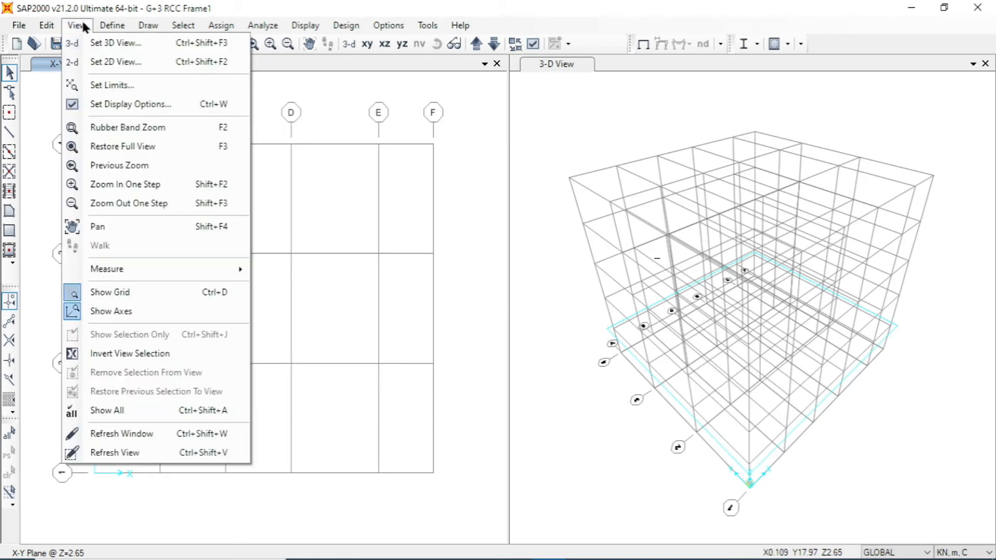
{"action": "left_click", "coordinate": [123, 66]}
{"action": "double_click", "coordinate": [547, 342]}
{"action": "type", "text": "2.65"}
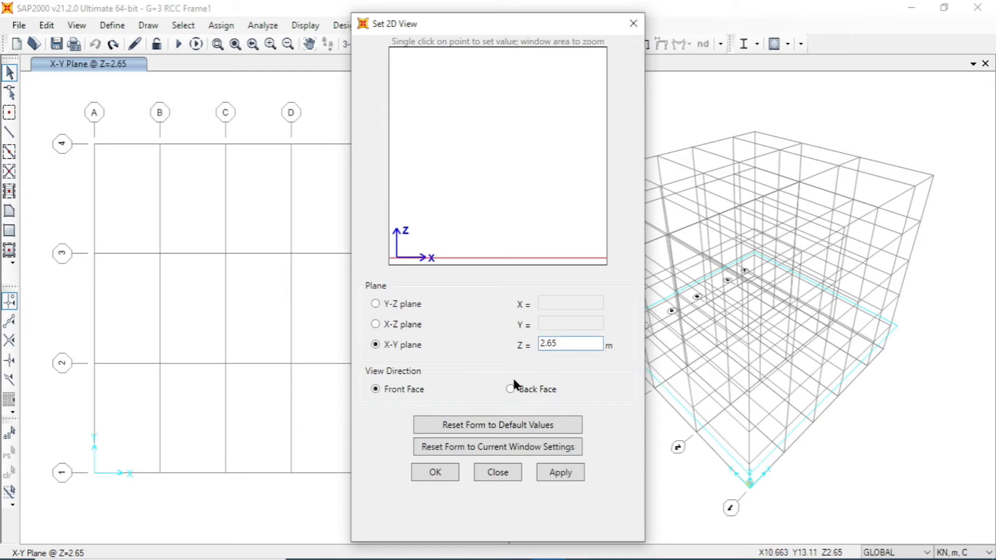
{"action": "left_click", "coordinate": [552, 473]}
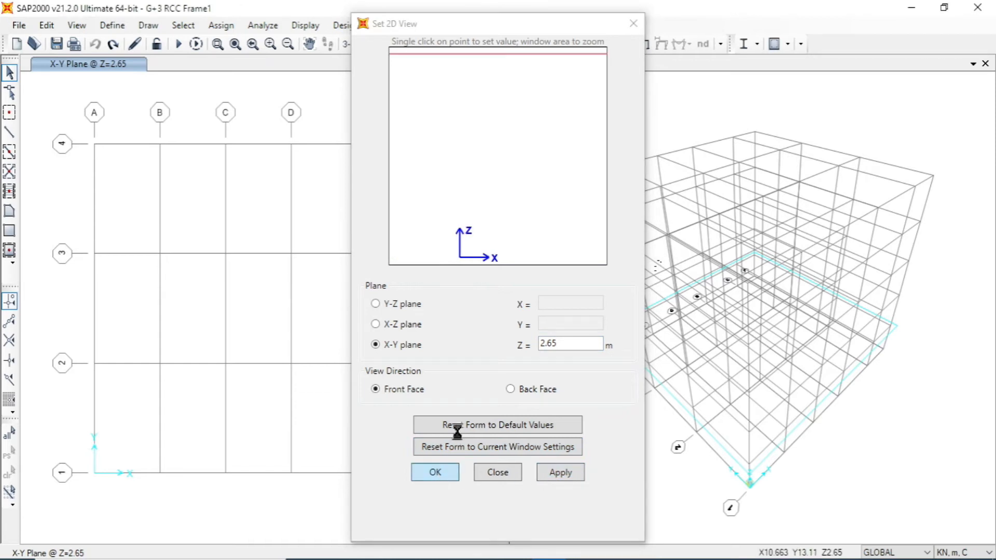
{"action": "left_click", "coordinate": [438, 469]}
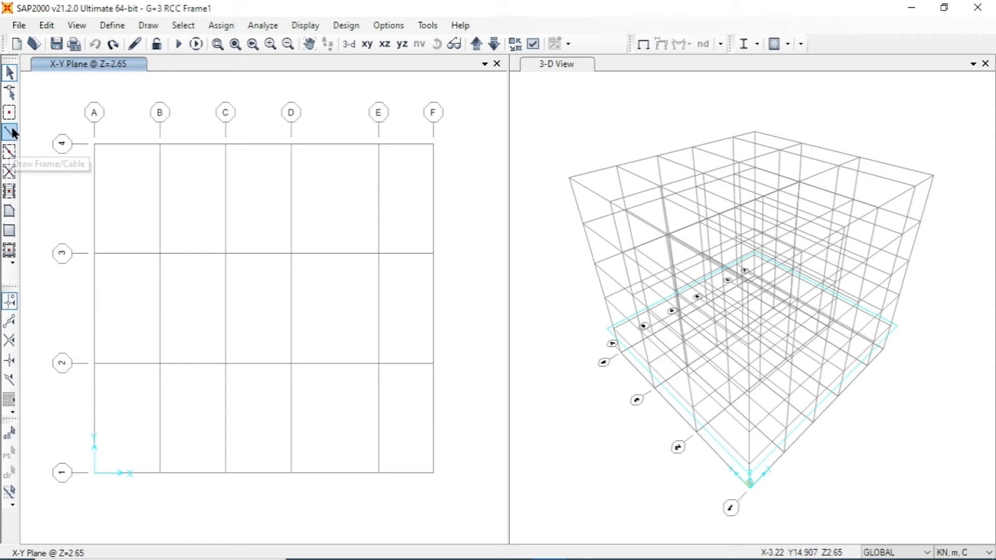
Start the Draw Frame/Cable/Tendon command with Straight Frame as line object type and Beam as section
{"action": "left_click", "coordinate": [148, 26]}
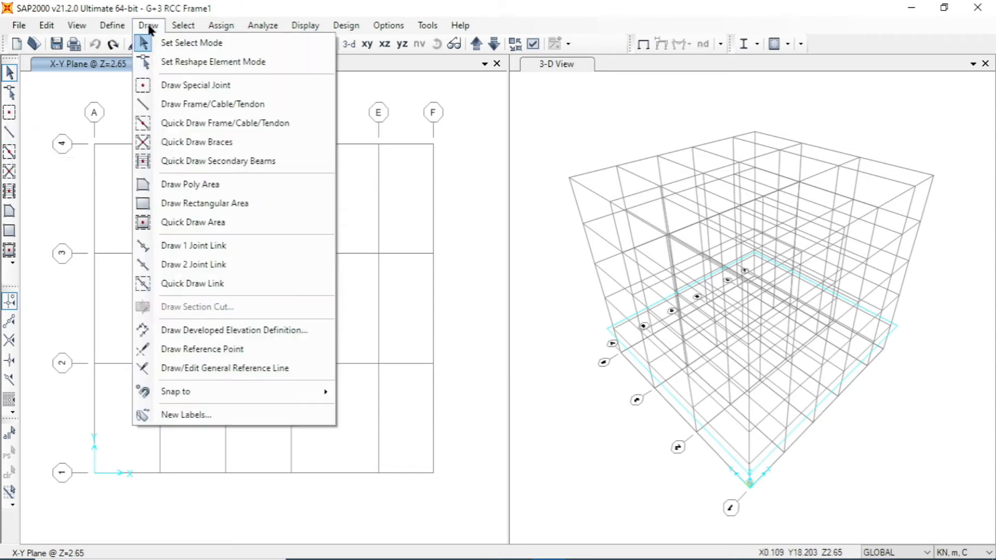
{"action": "left_click", "coordinate": [224, 106]}
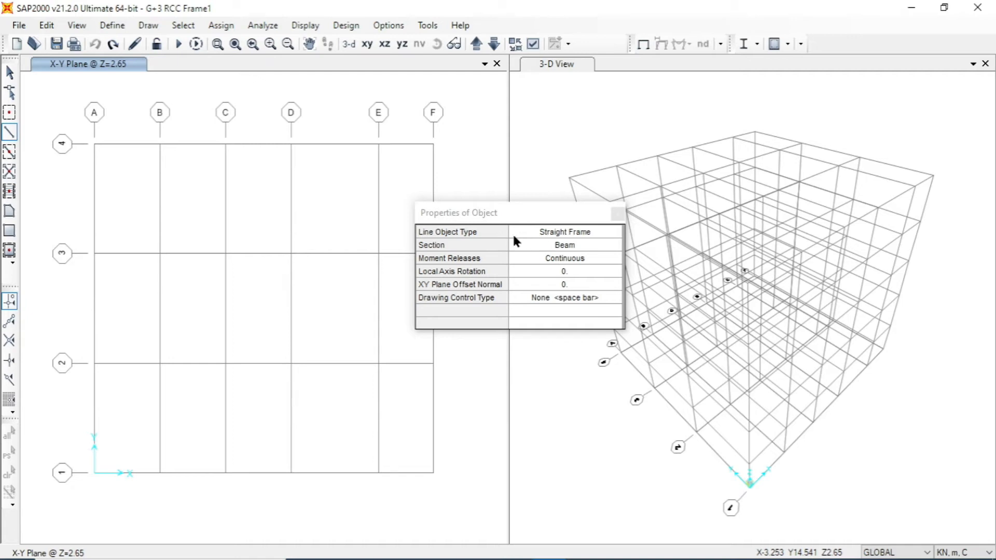
{"action": "left_click", "coordinate": [540, 230]}
{"action": "left_click", "coordinate": [542, 233]}
{"action": "left_click", "coordinate": [547, 241]}
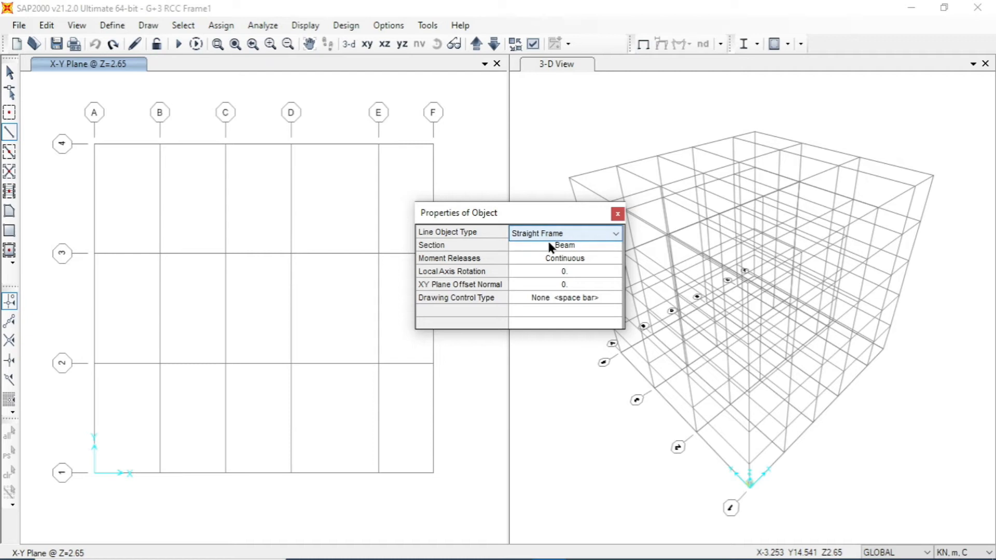
{"action": "left_click", "coordinate": [539, 247]}
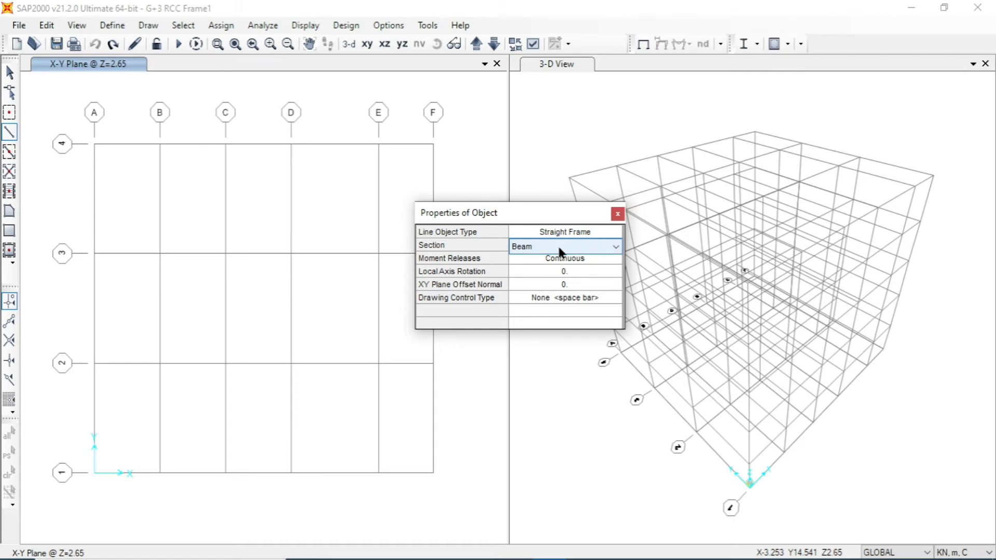
{"action": "left_click", "coordinate": [523, 248]}
{"action": "left_click", "coordinate": [549, 256]}
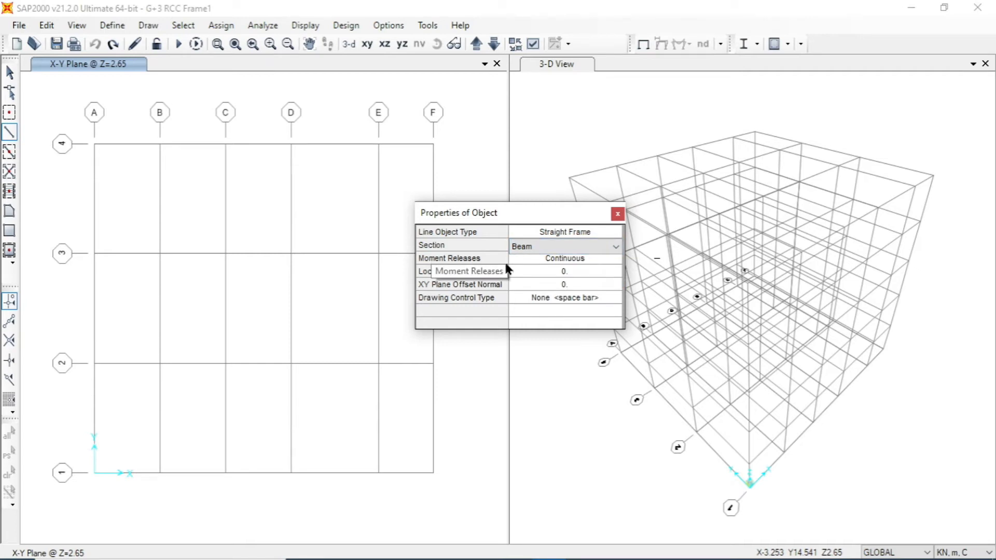
Try Pinned as the moment release for new frames, and return it to Continuous
{"action": "left_click", "coordinate": [549, 257]}
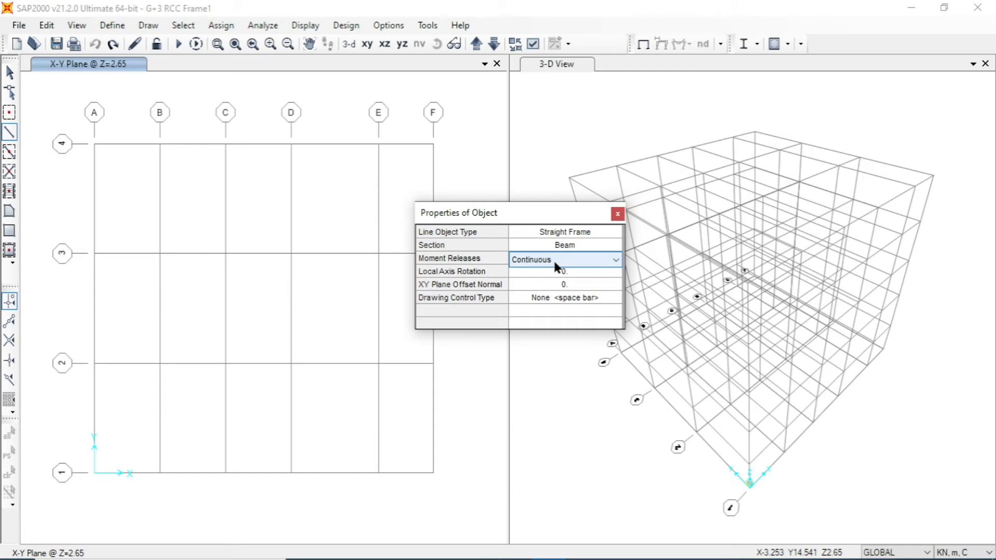
{"action": "left_click", "coordinate": [553, 263]}
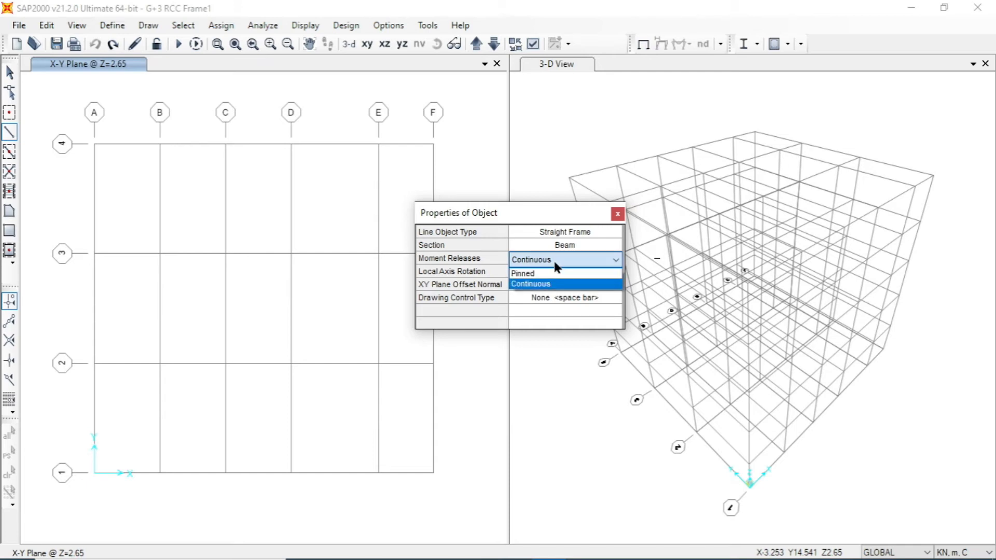
{"action": "left_click", "coordinate": [549, 272]}
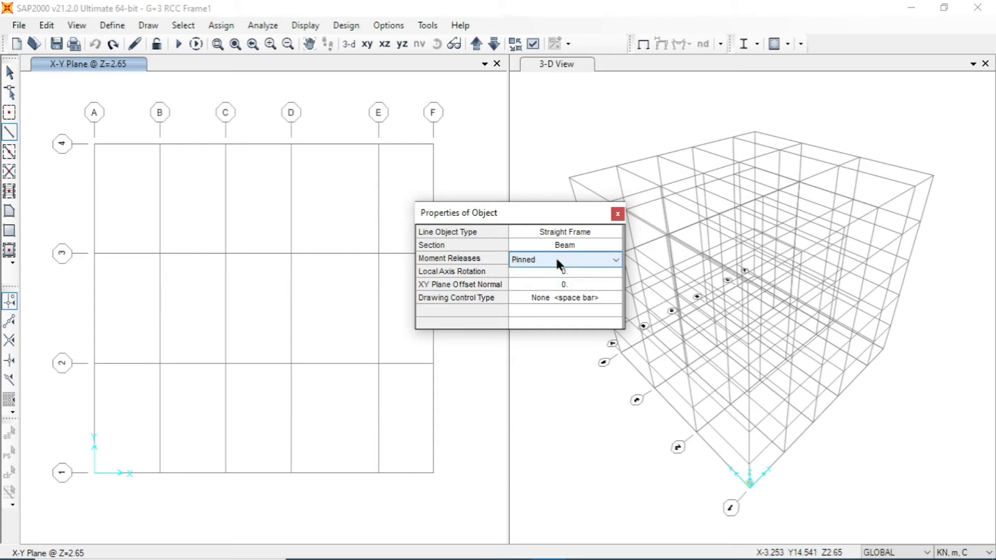
{"action": "left_click", "coordinate": [556, 261]}
{"action": "left_click", "coordinate": [548, 281]}
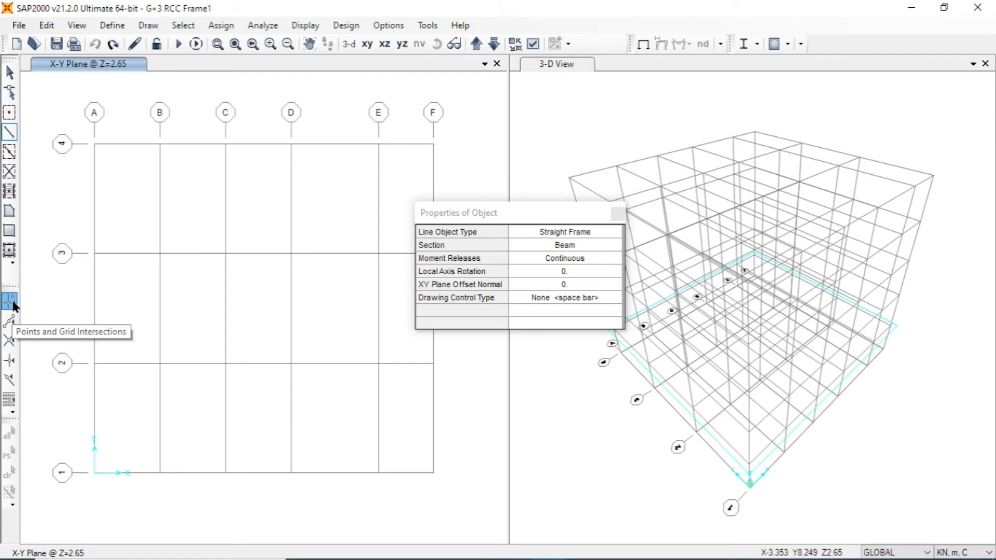
Draw Beam frames bay by bay along gridline 4 from A through B and C to D
{"action": "left_click", "coordinate": [95, 145]}
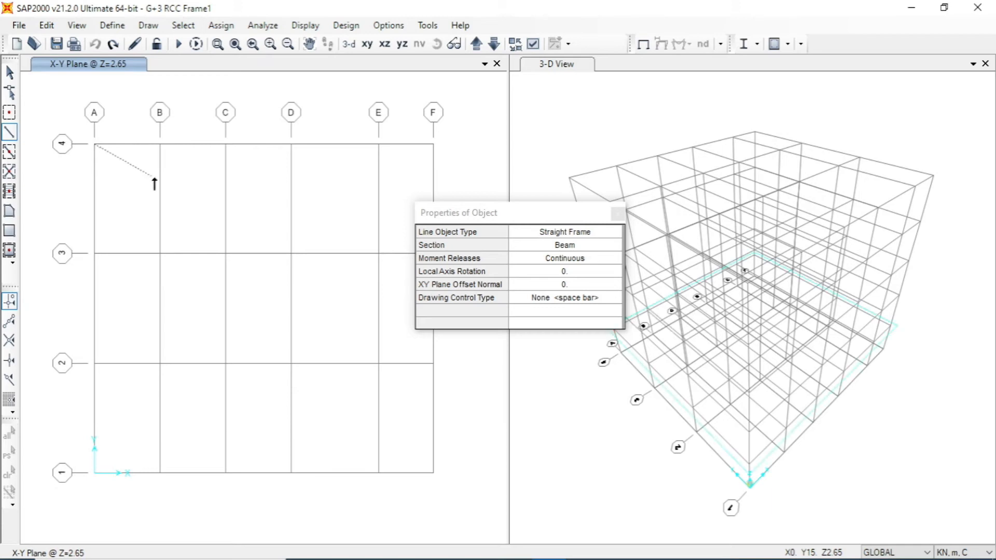
{"action": "double_click", "coordinate": [160, 144]}
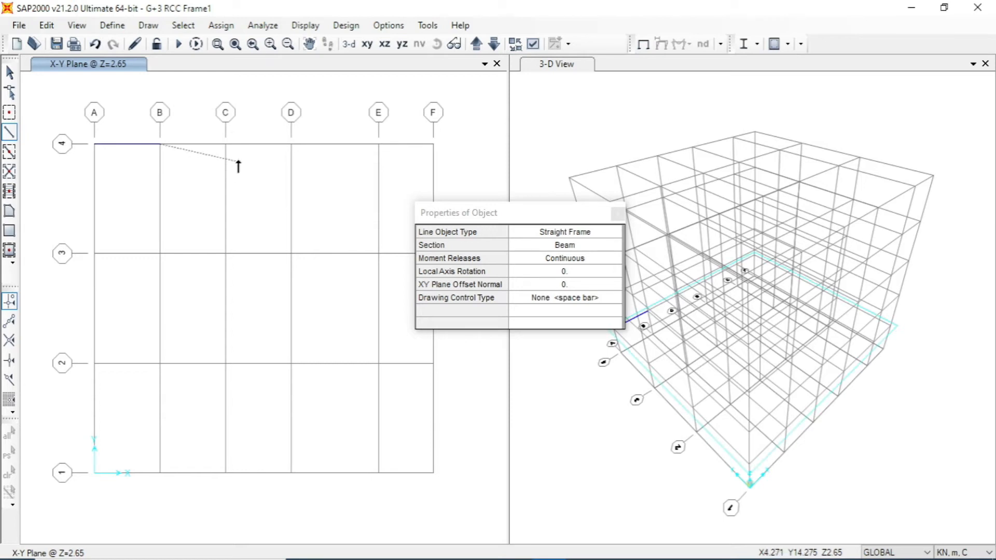
{"action": "double_click", "coordinate": [225, 144]}
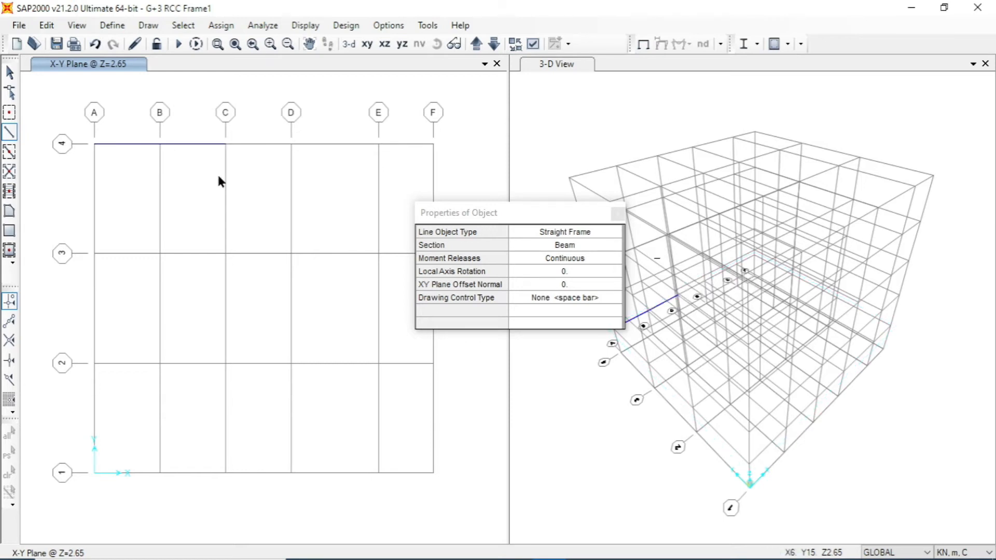
{"action": "left_click", "coordinate": [291, 144]}
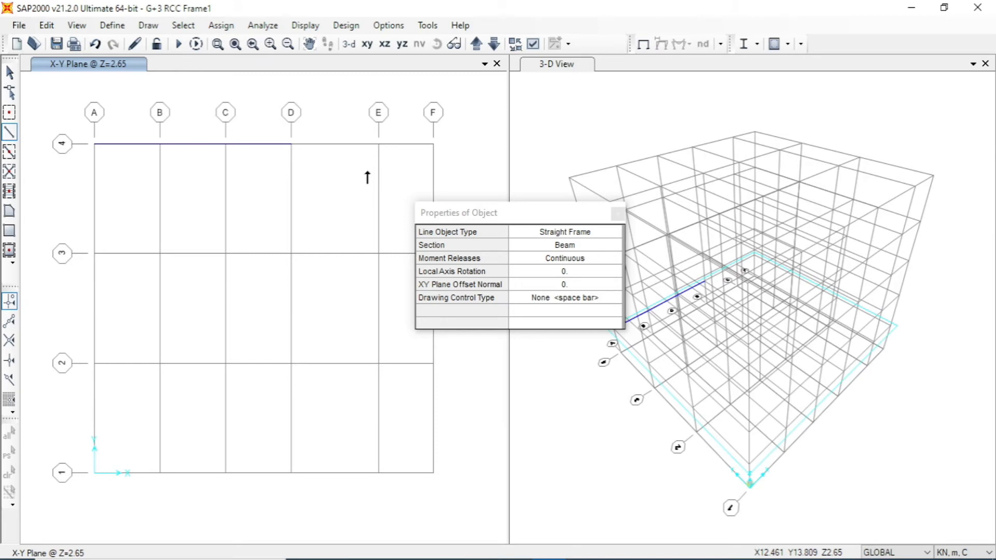
Select the three beams on gridline 4 between A and D with their joints and delete them
{"action": "left_click", "coordinate": [11, 71]}
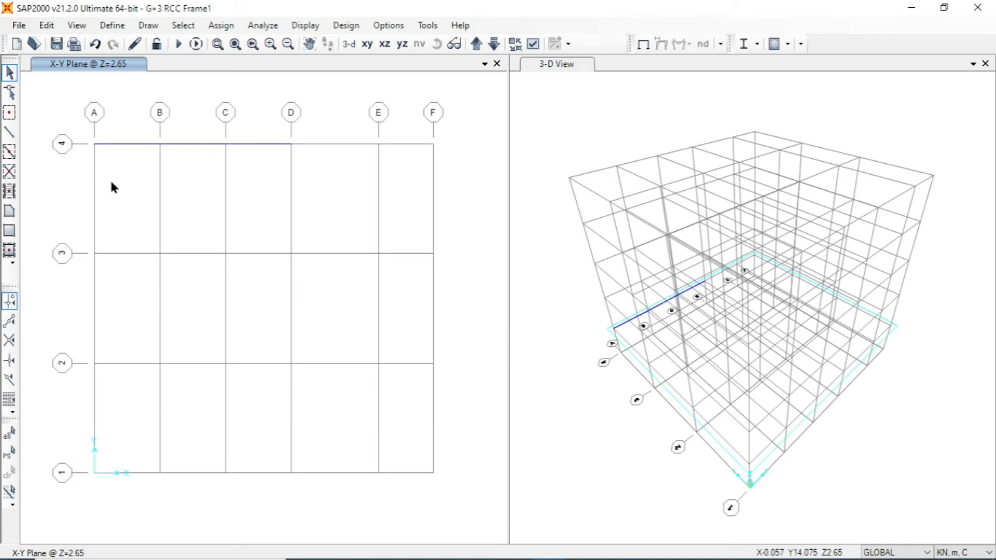
{"action": "left_click_drag", "start_coordinate": [68, 115], "coordinate": [342, 190]}
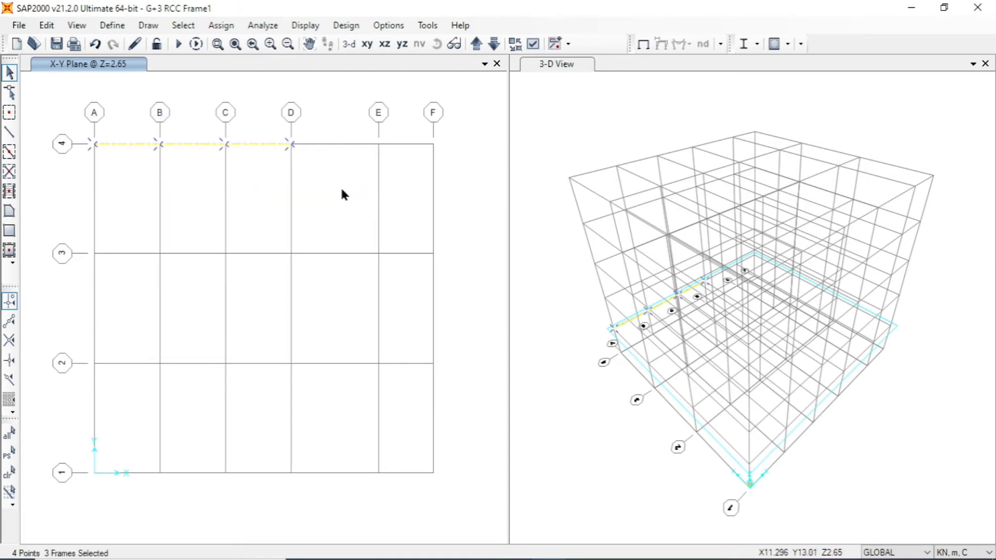
{"action": "key", "text": "Delete"}
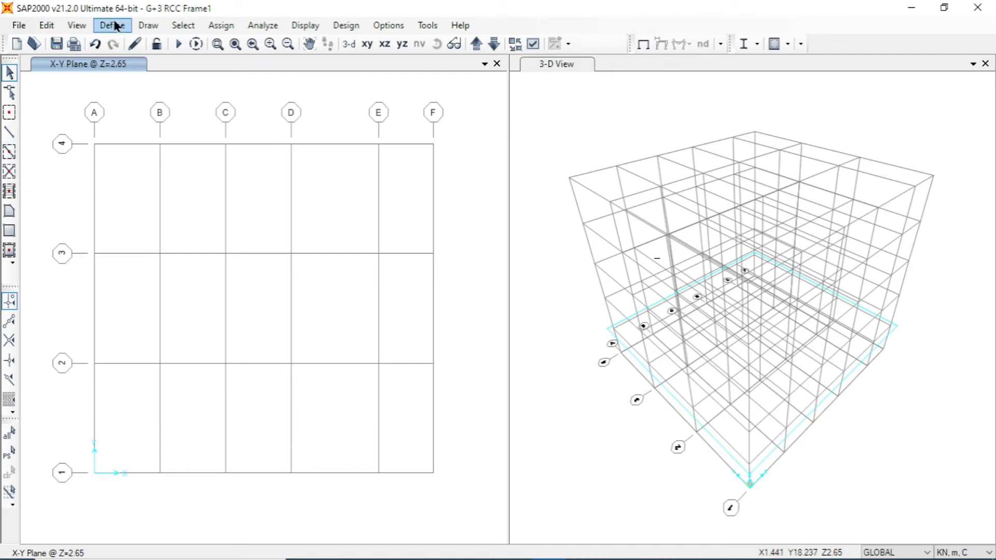
Try Quick Draw Frame with the Beam section along gridline 4 from A to F, and undo the result
{"action": "left_click", "coordinate": [149, 27]}
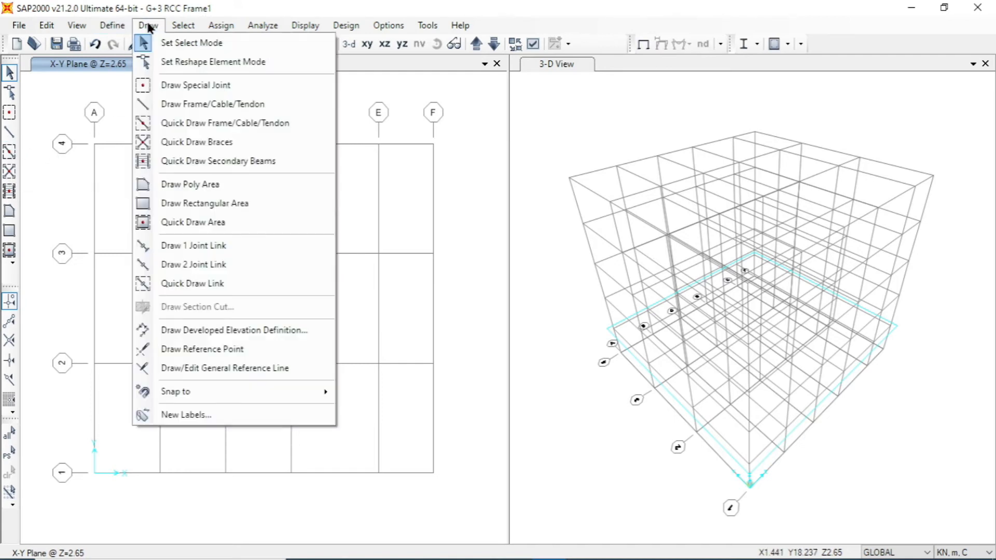
{"action": "left_click", "coordinate": [201, 130]}
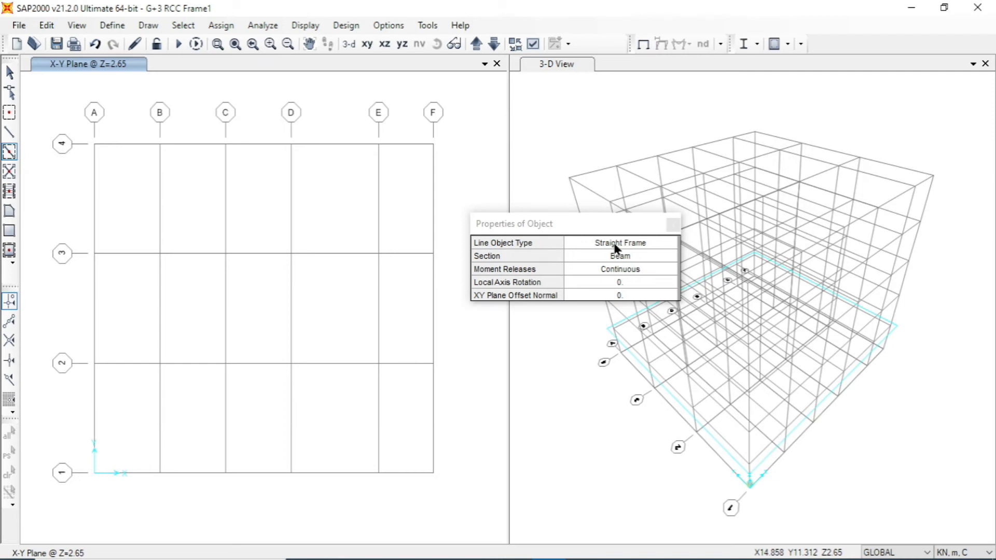
{"action": "left_click", "coordinate": [134, 144]}
{"action": "left_click", "coordinate": [217, 148]}
{"action": "left_click", "coordinate": [288, 147]}
{"action": "mouse_move", "coordinate": [81, 122]}
{"action": "left_mouse_down"}
{"action": "mouse_move", "coordinate": [137, 167]}
{"action": "mouse_move", "coordinate": [404, 181]}
{"action": "left_mouse_up"}
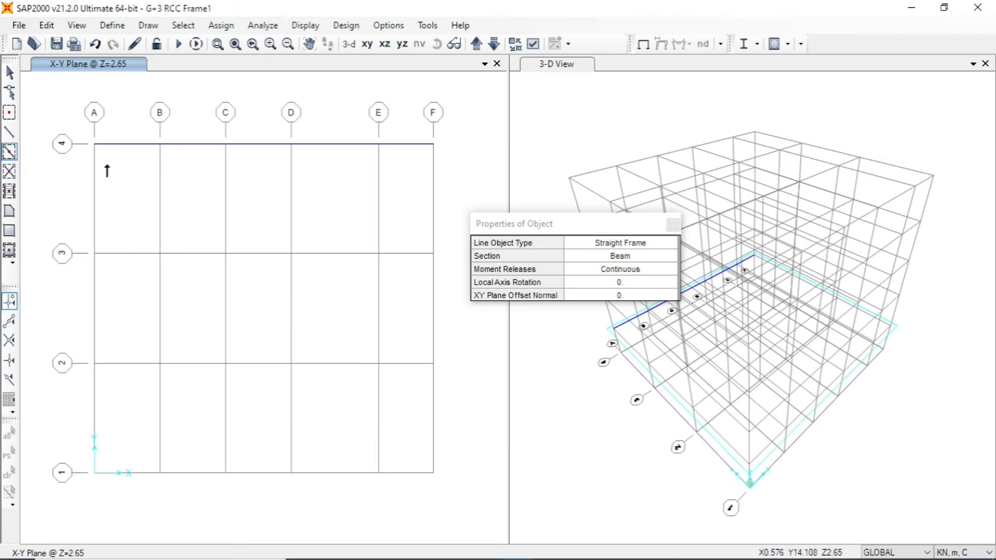
{"action": "key", "text": "ctrl+z"}
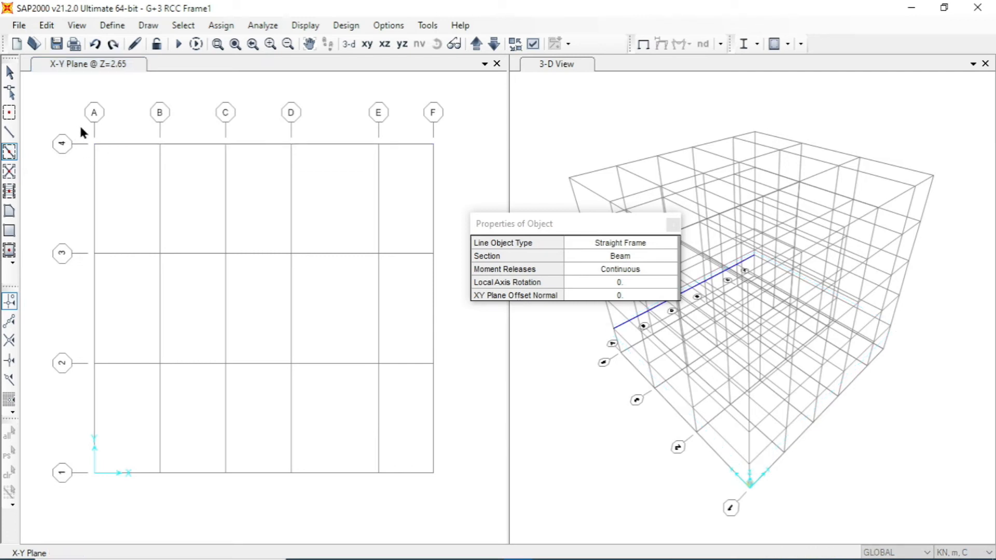
Quick-draw Beam frames over the whole grid, A to F and 1 to 4, in the Z=2.65 plan, and leave drawing mode
{"action": "mouse_move", "coordinate": [81, 127]}
{"action": "left_mouse_down"}
{"action": "mouse_move", "coordinate": [309, 460]}
{"action": "mouse_move", "coordinate": [447, 512]}
{"action": "left_mouse_up"}
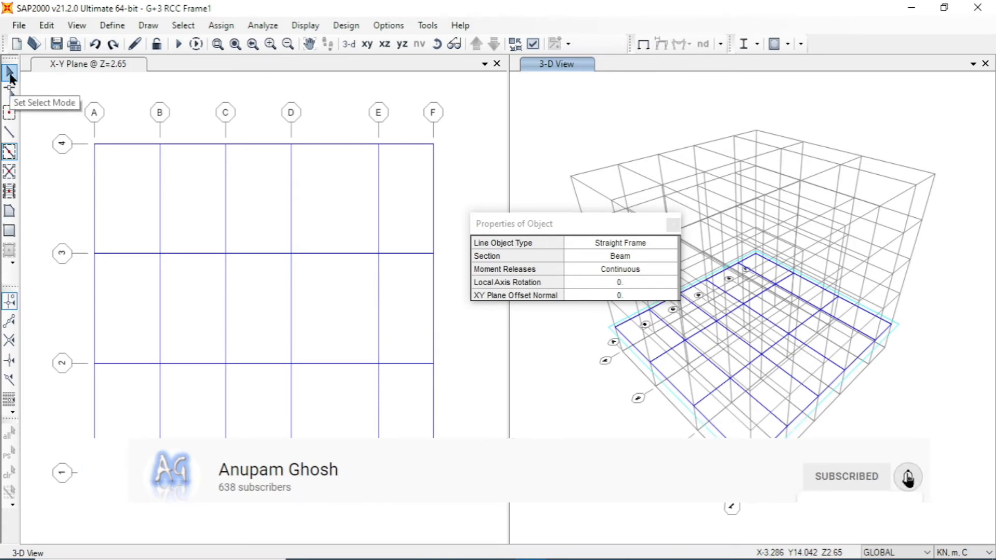
{"action": "left_click", "coordinate": [10, 75]}
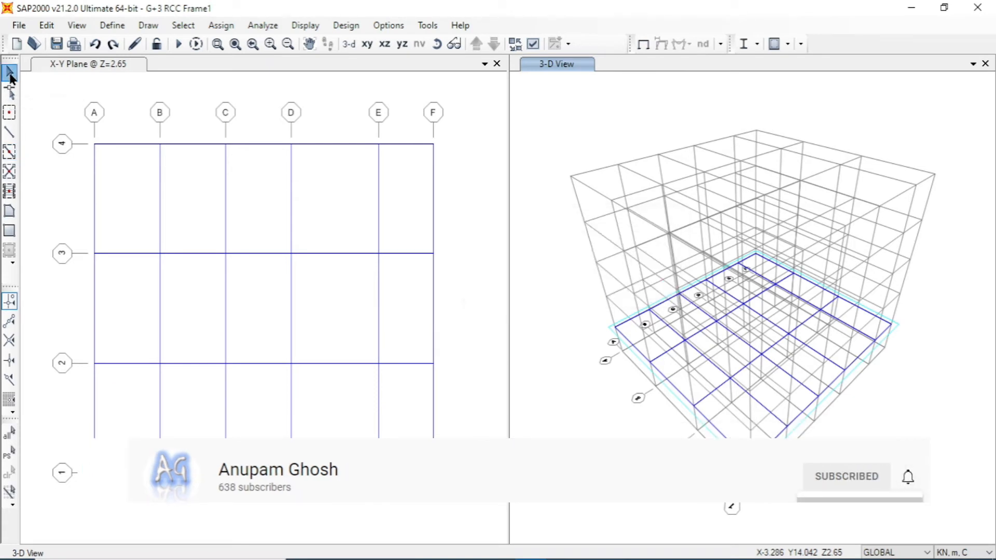
{"action": "left_click", "coordinate": [126, 197]}
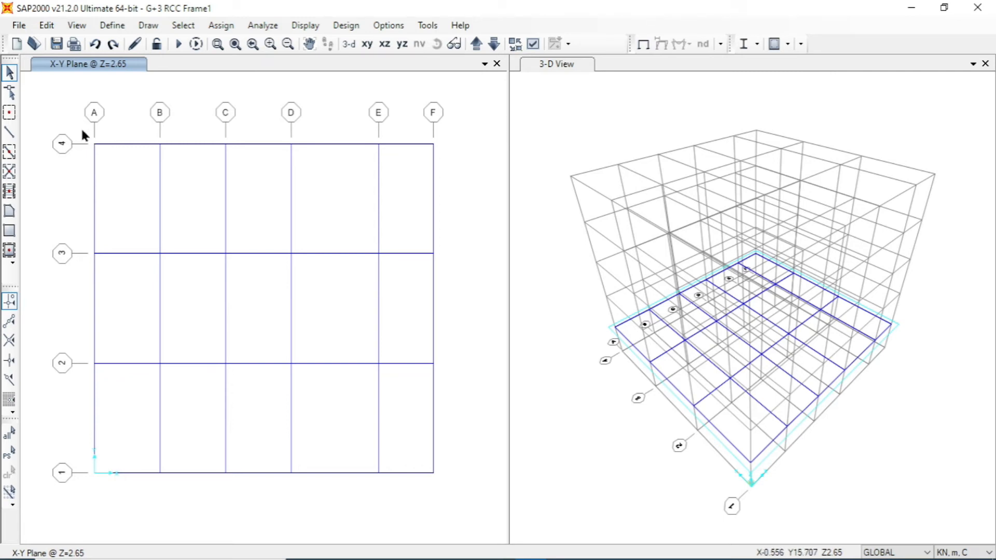
Select all beams and joints in the Z=2.65 plan and open linear replication for them
{"action": "left_click_drag", "start_coordinate": [82, 135], "coordinate": [463, 519]}
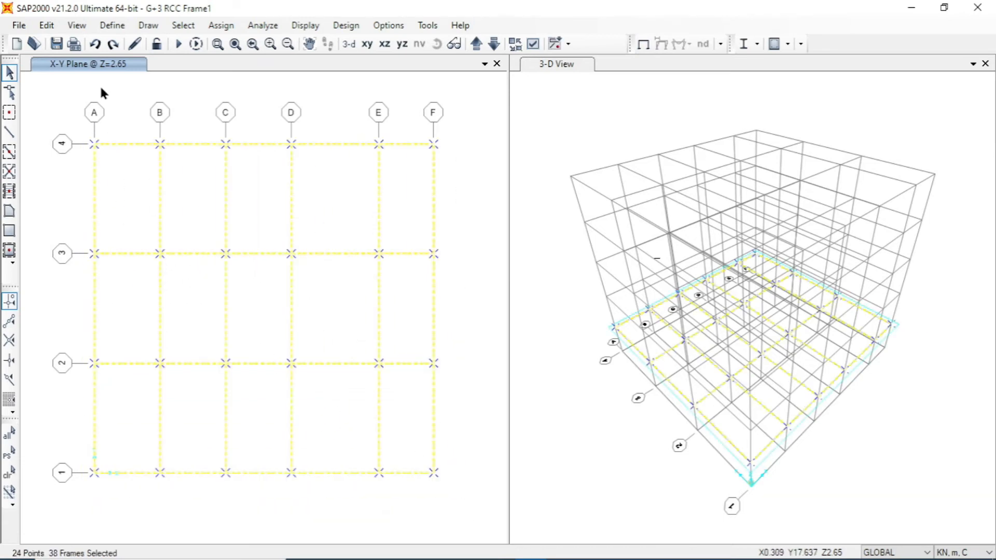
{"action": "left_click", "coordinate": [46, 26]}
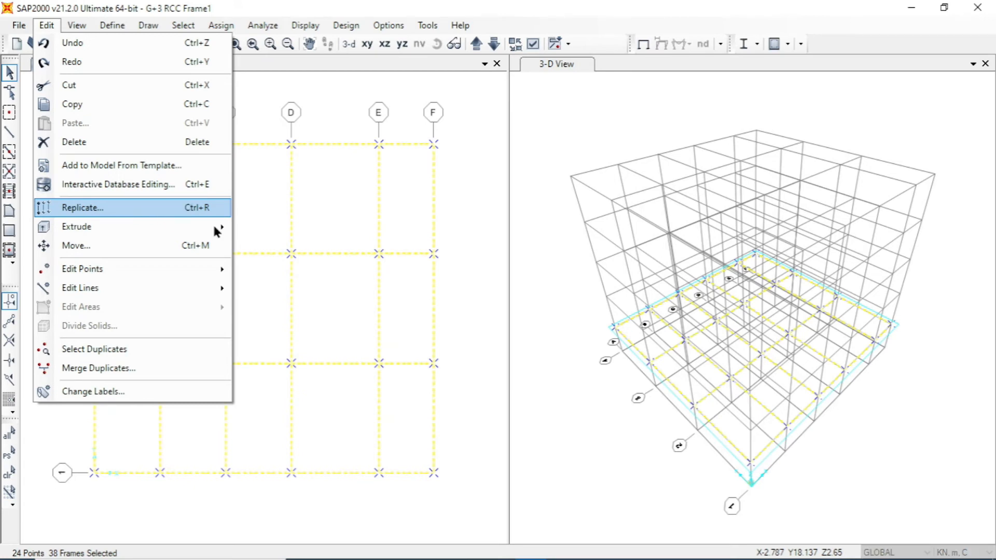
{"action": "left_click", "coordinate": [186, 210]}
{"action": "left_click_drag", "start_coordinate": [462, 112], "coordinate": [437, 112]}
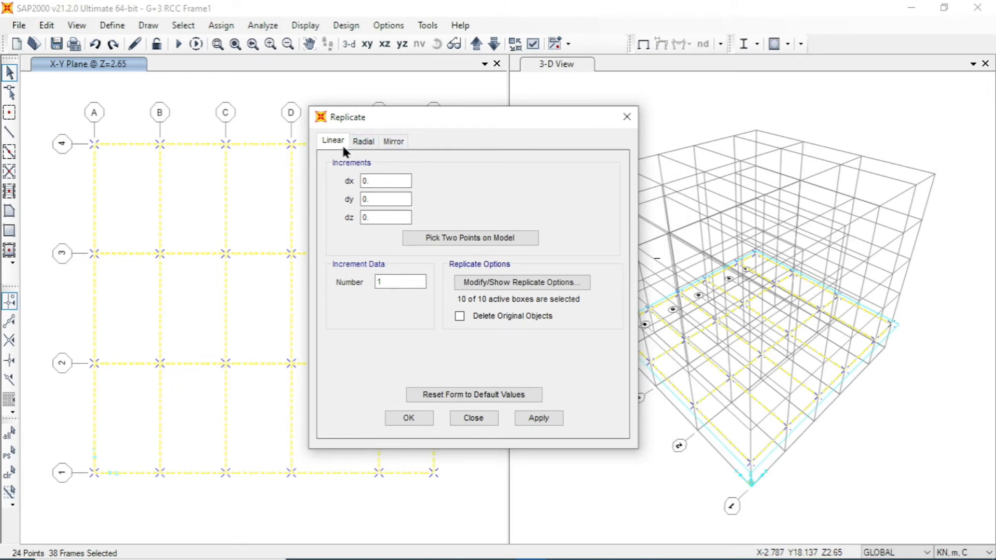
{"action": "mouse_move", "coordinate": [436, 129]}
{"action": "left_mouse_down"}
{"action": "mouse_move", "coordinate": [430, 148]}
{"action": "mouse_move", "coordinate": [432, 133]}
{"action": "left_mouse_up"}
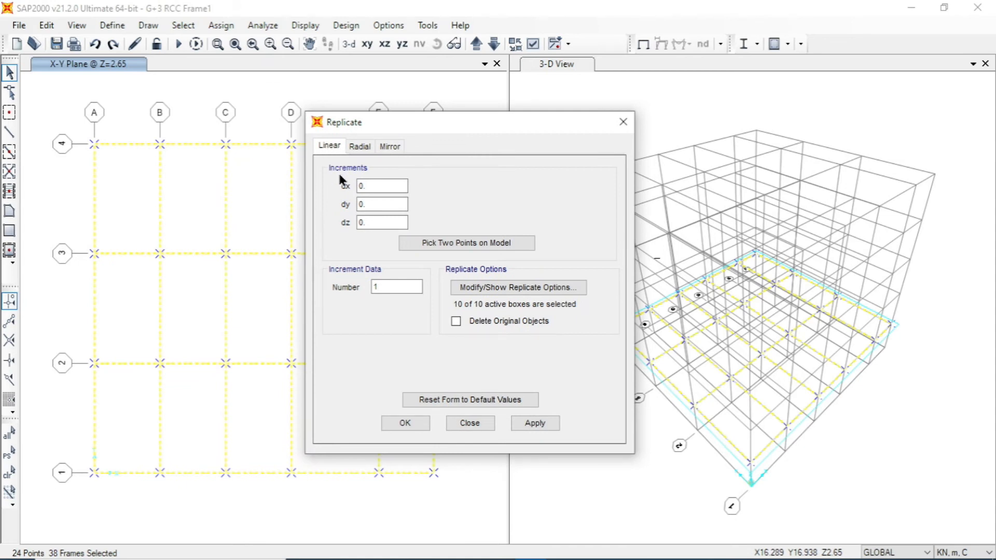
{"action": "left_click", "coordinate": [359, 147]}
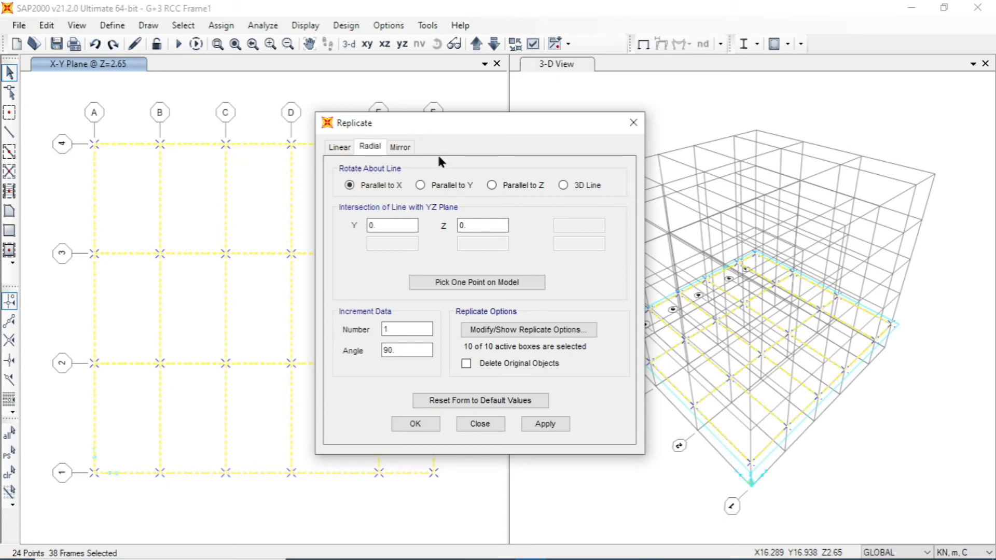
{"action": "left_click", "coordinate": [339, 147]}
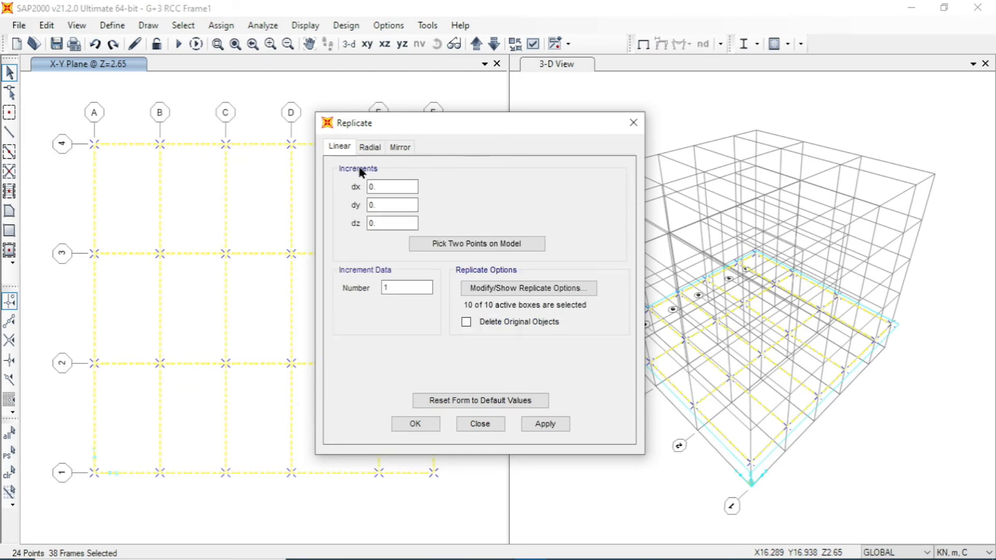
{"action": "left_click_drag", "start_coordinate": [385, 124], "coordinate": [363, 116]}
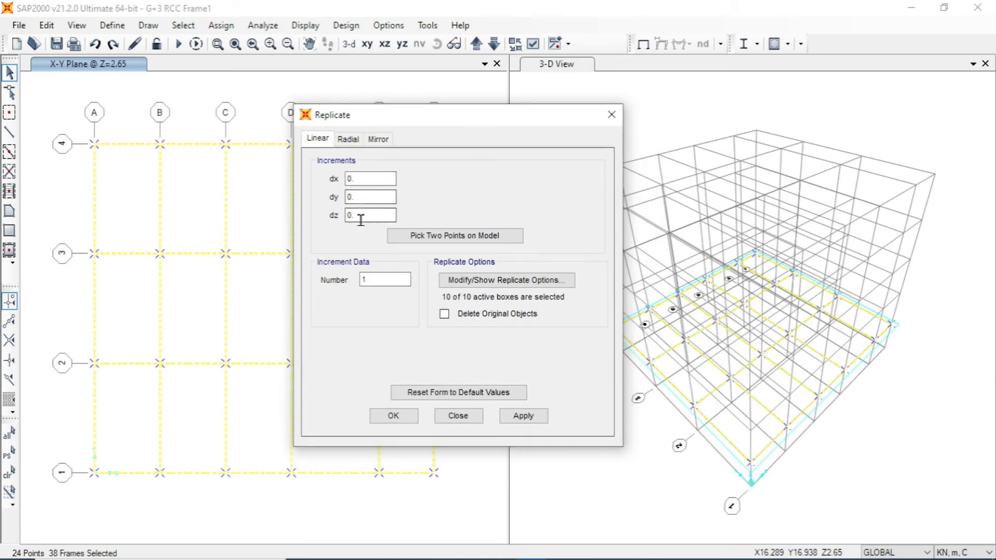
{"action": "left_click_drag", "start_coordinate": [462, 123], "coordinate": [412, 121]}
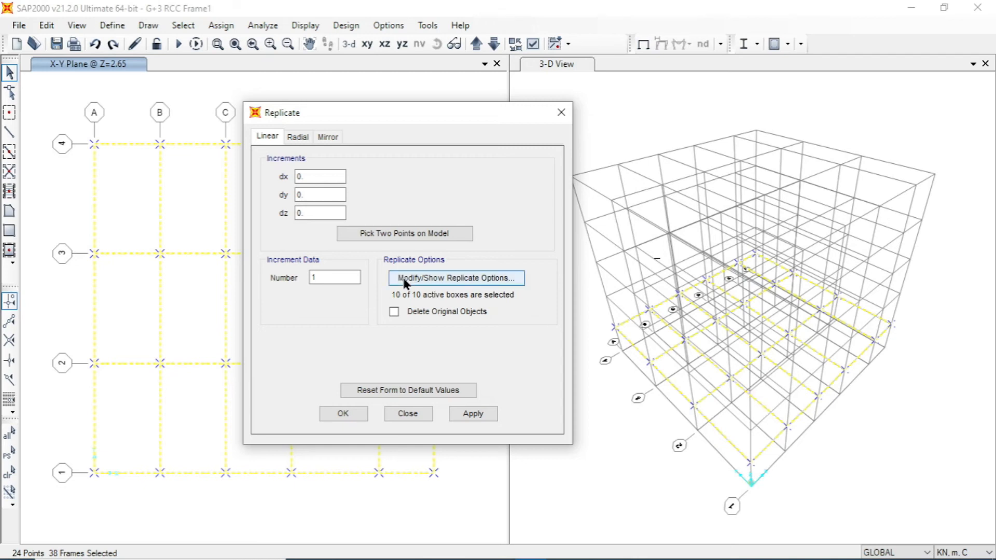
Set the linear replication to a dz increment of 3 m with 4 copies
{"action": "left_click", "coordinate": [305, 214]}
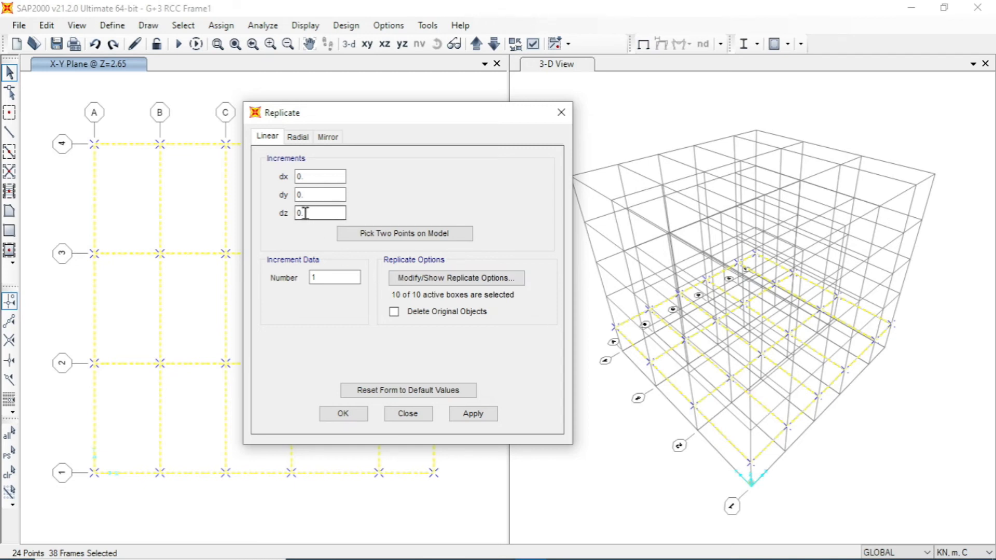
{"action": "double_click", "coordinate": [306, 213]}
{"action": "type", "text": "3"}
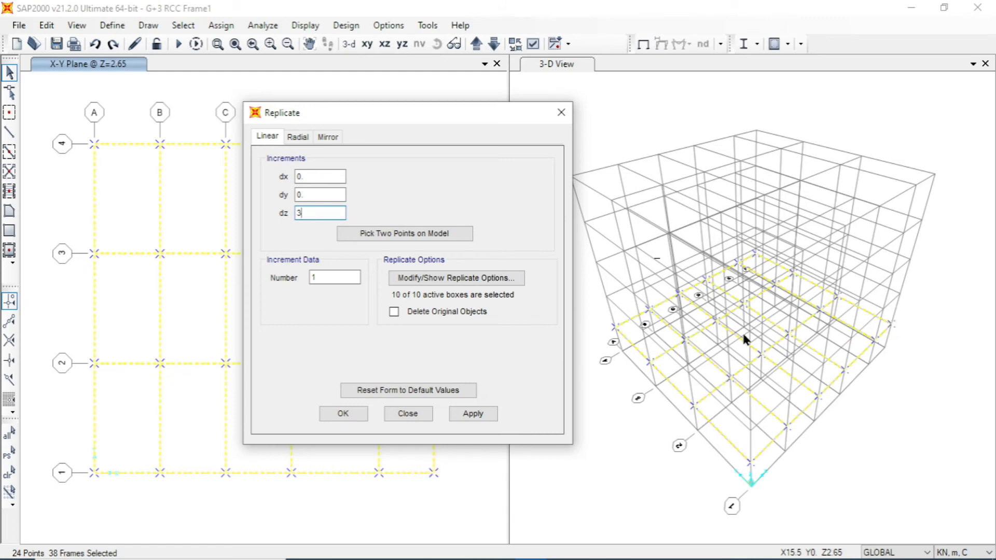
{"action": "key", "text": "Tab"}
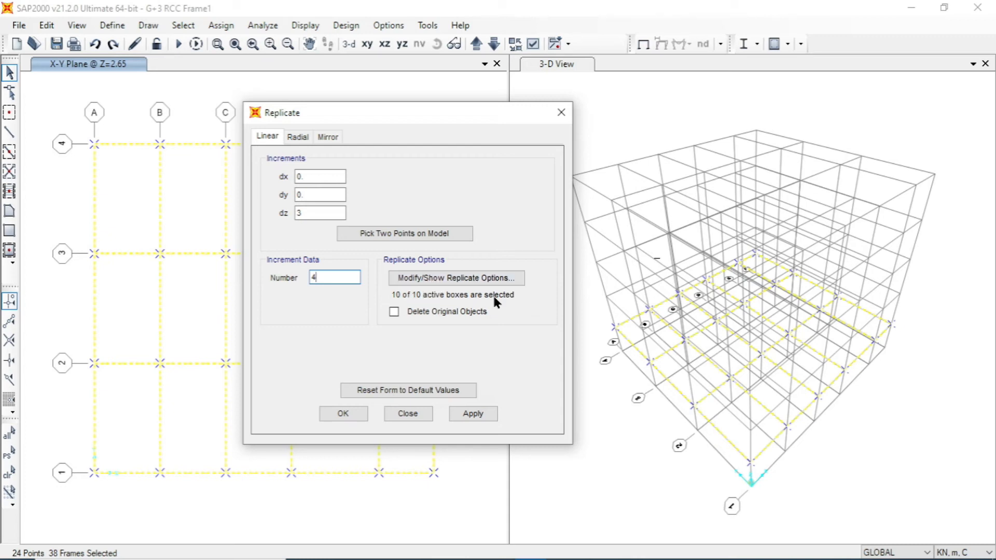
Review the assignment and load options included in the replication, and replicate the selected beams to the upper floors
{"action": "left_click", "coordinate": [429, 279]}
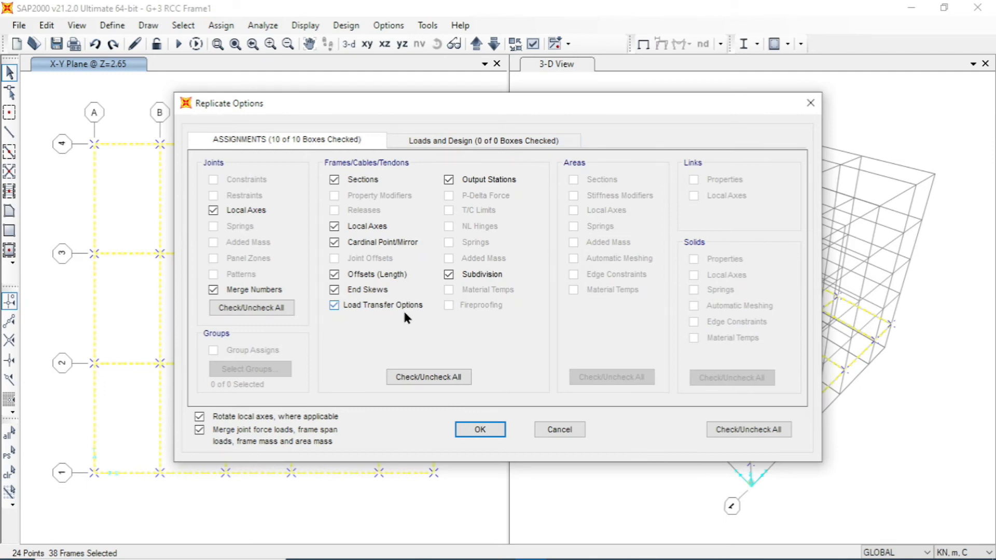
{"action": "left_click", "coordinate": [474, 143]}
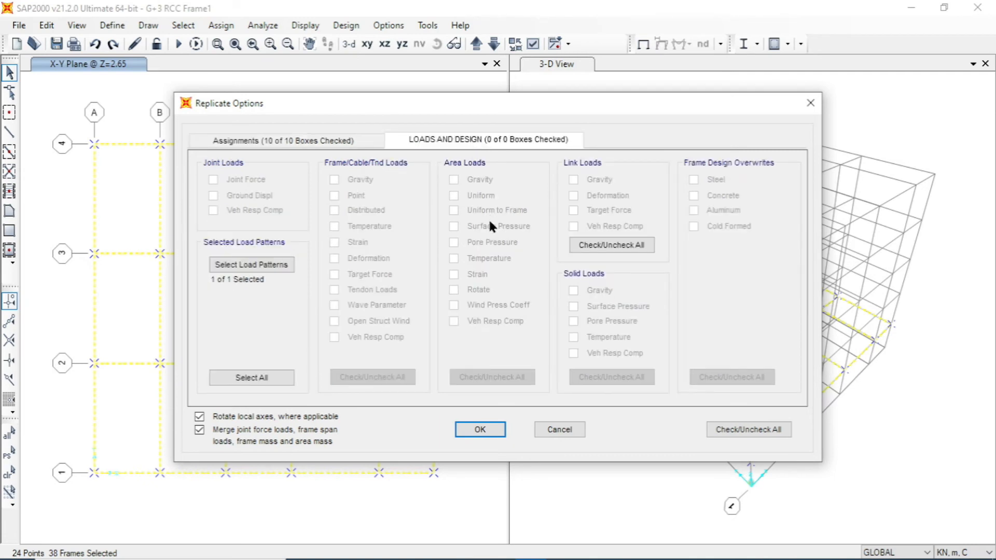
{"action": "left_click", "coordinate": [312, 142]}
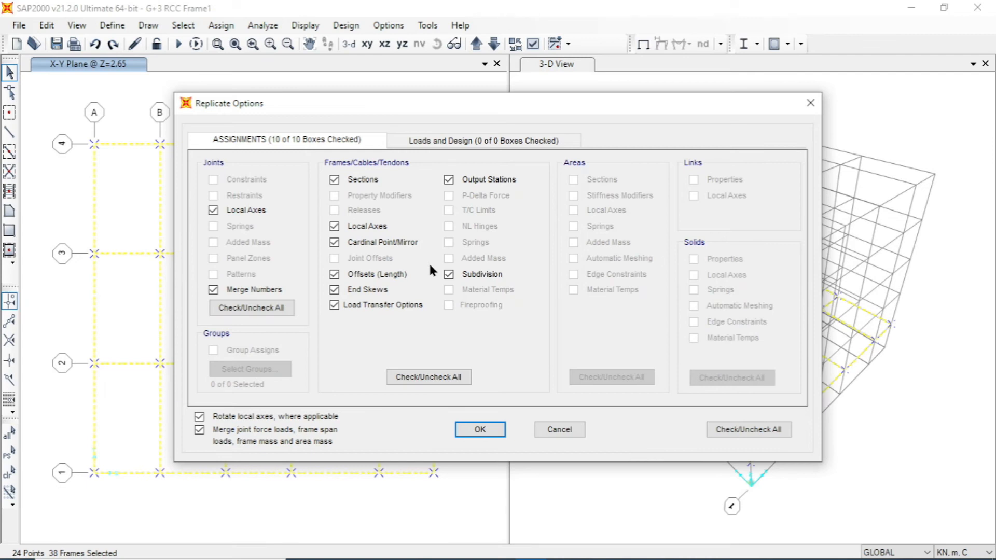
{"action": "left_click", "coordinate": [489, 432]}
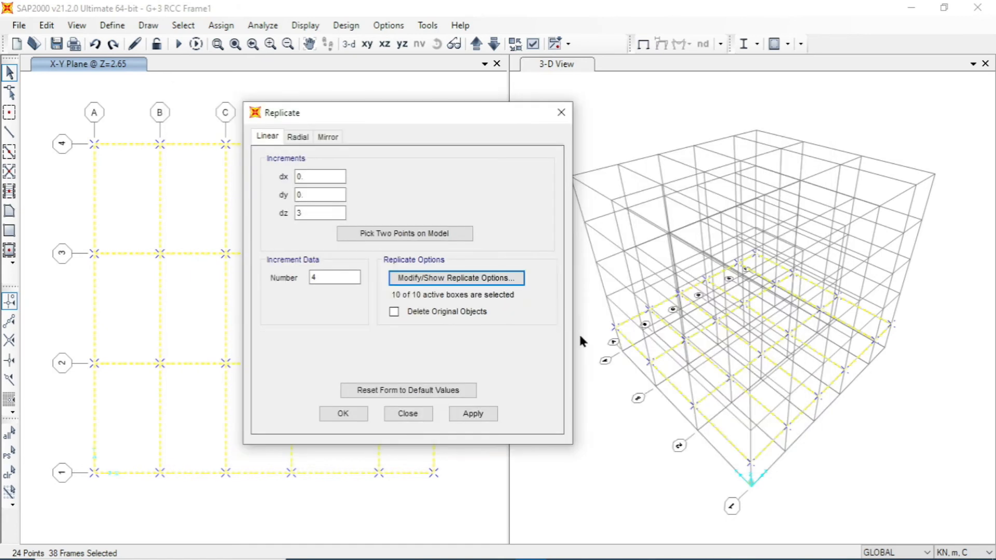
{"action": "left_click", "coordinate": [335, 412]}
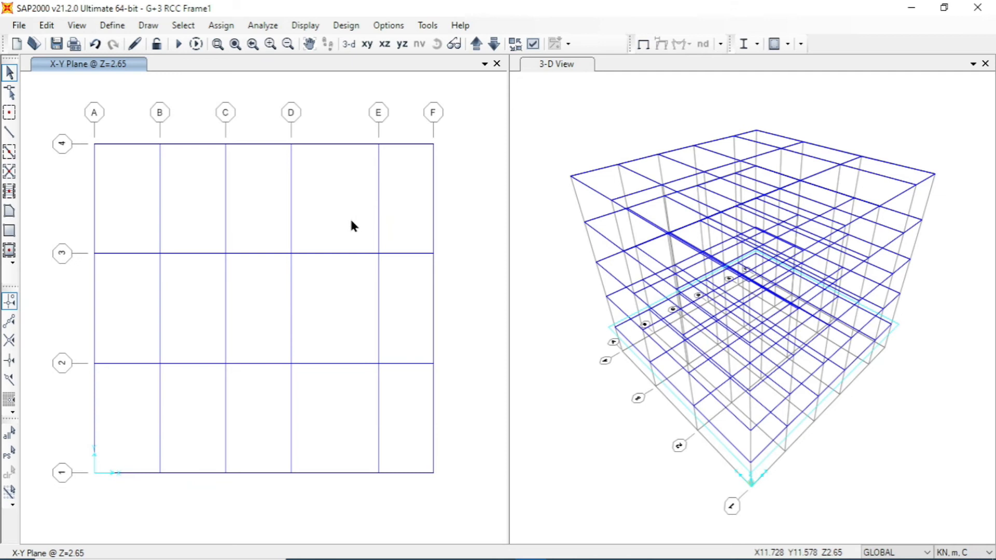
Step the plan view up through the storey levels to Z=14.65 and around to Z=2.65 to check the replicated beams
{"action": "left_click", "coordinate": [475, 45]}
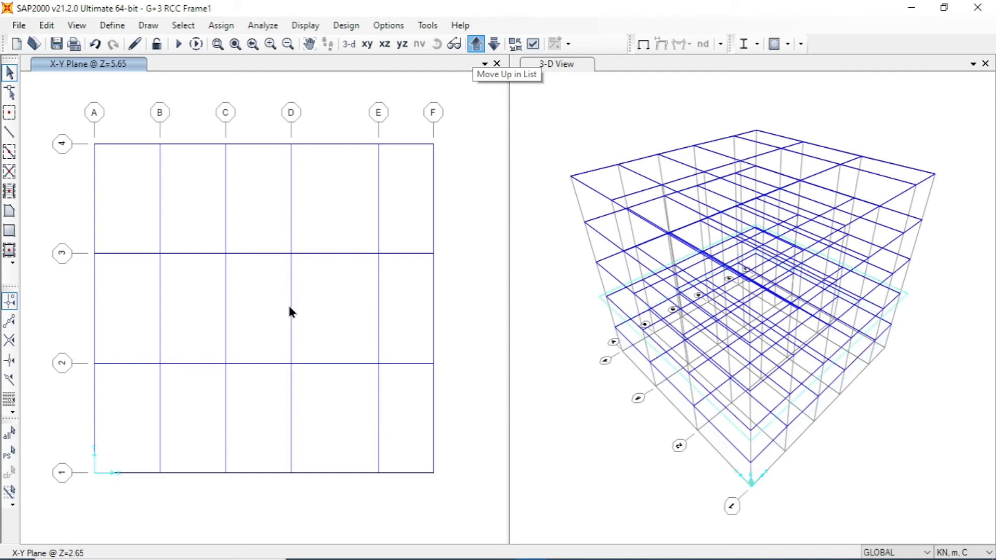
{"action": "left_click", "coordinate": [475, 46]}
{"action": "left_click", "coordinate": [475, 44]}
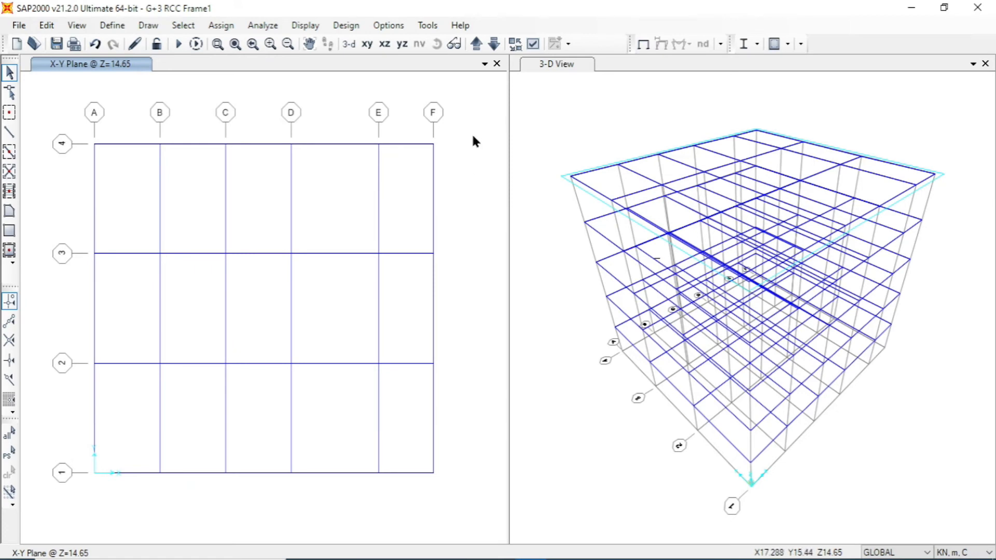
{"action": "left_click", "coordinate": [476, 44]}
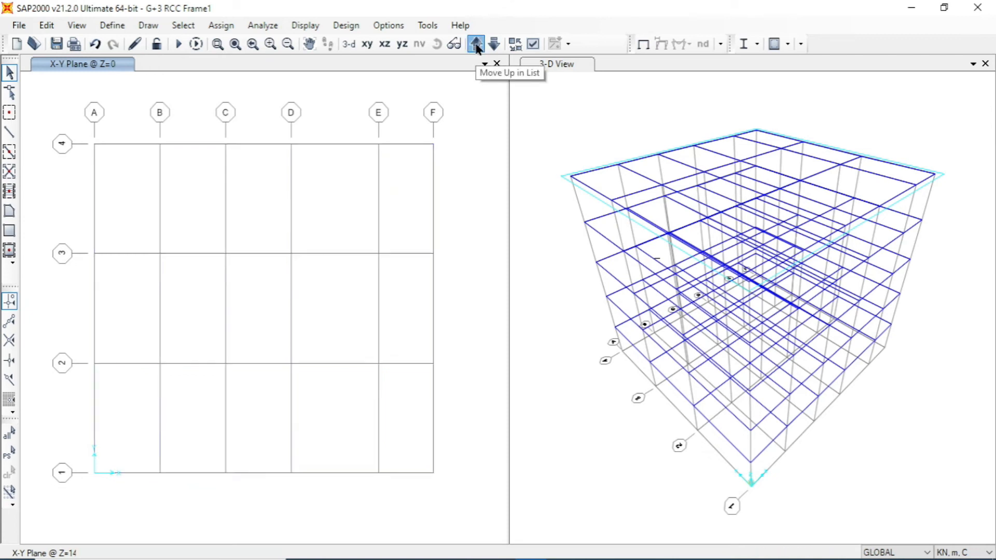
{"action": "left_click", "coordinate": [475, 43]}
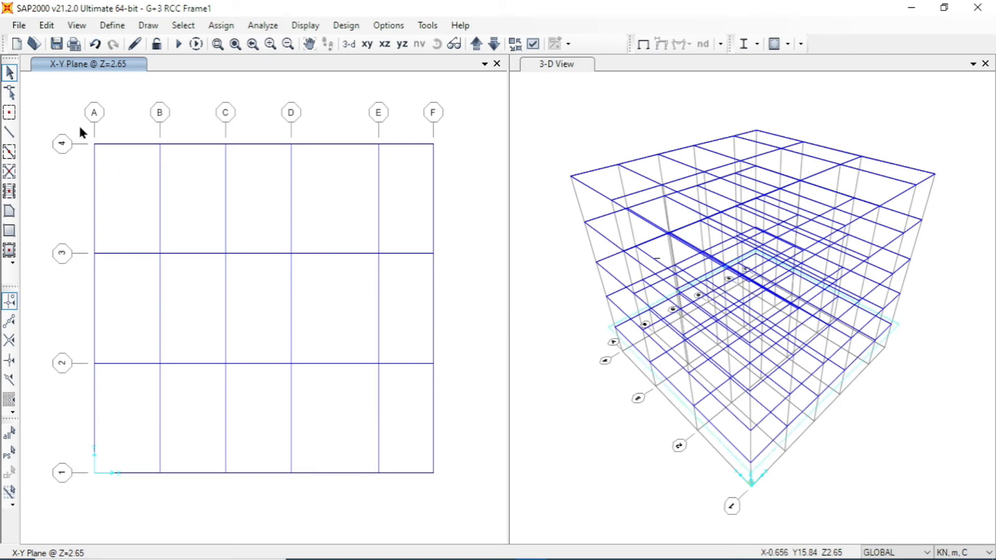
Select everything in the Z=2.65 plan and set up a linear extrusion of its points to frames with the Column section
{"action": "left_click_drag", "start_coordinate": [79, 125], "coordinate": [450, 492]}
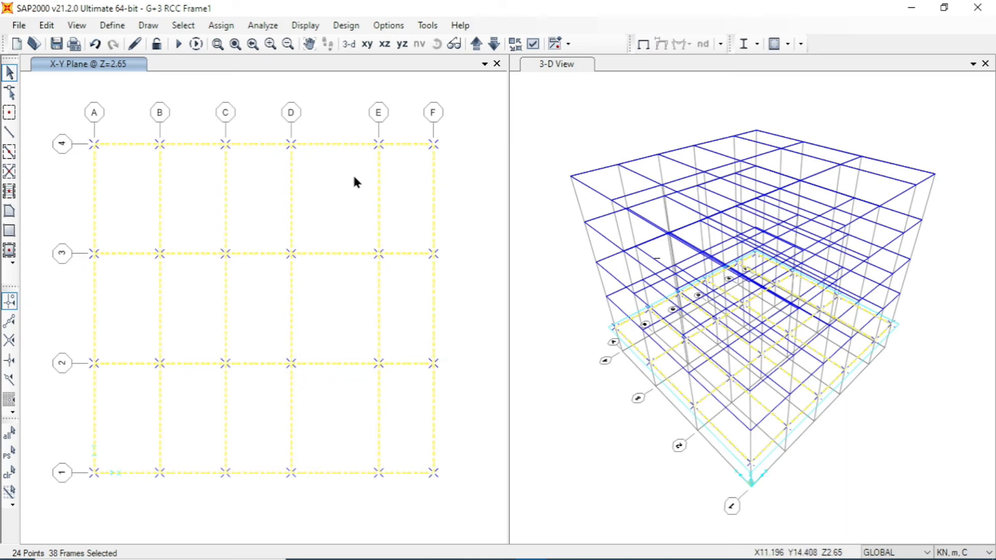
{"action": "left_click", "coordinate": [47, 27]}
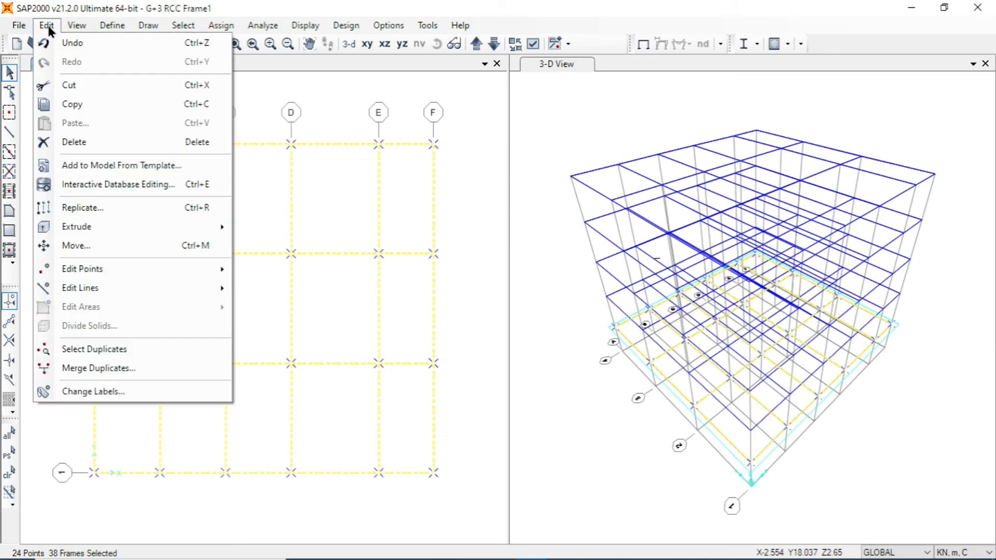
{"action": "mouse_move", "coordinate": [137, 229]}
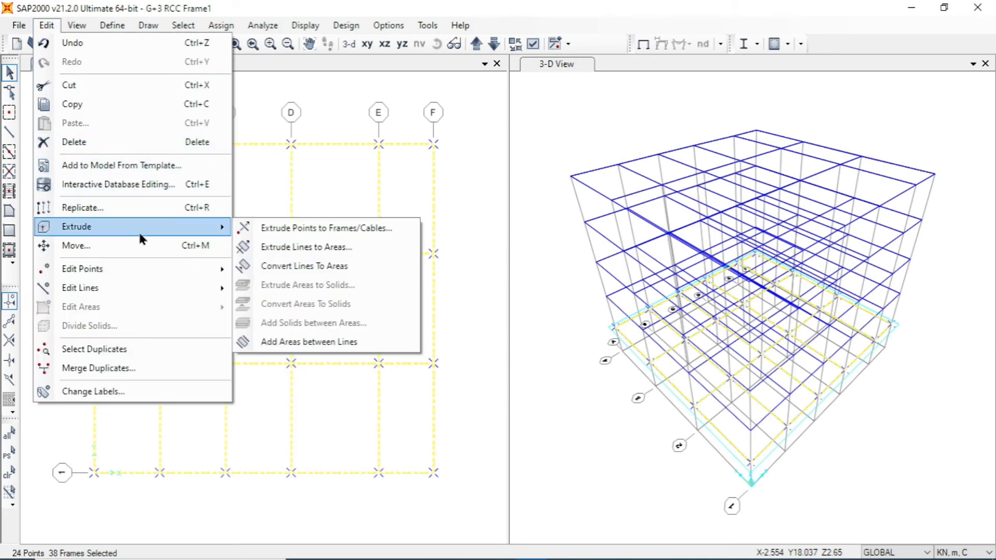
{"action": "left_click", "coordinate": [328, 235]}
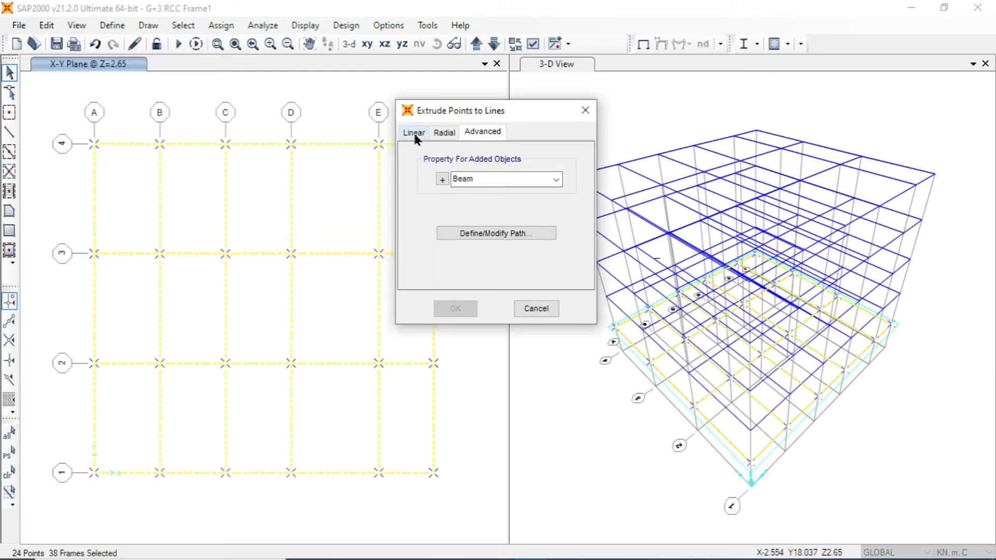
{"action": "left_click", "coordinate": [414, 133]}
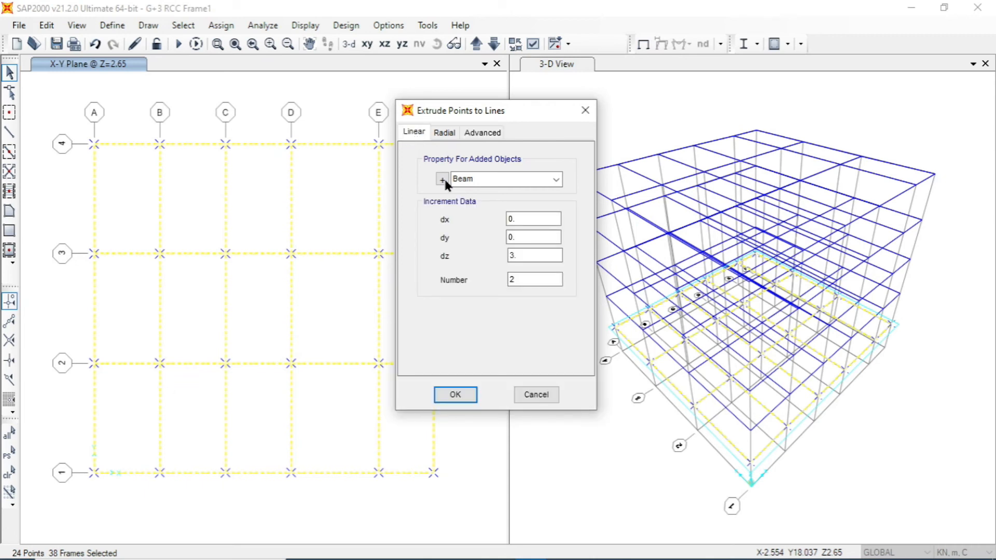
{"action": "left_click", "coordinate": [556, 178]}
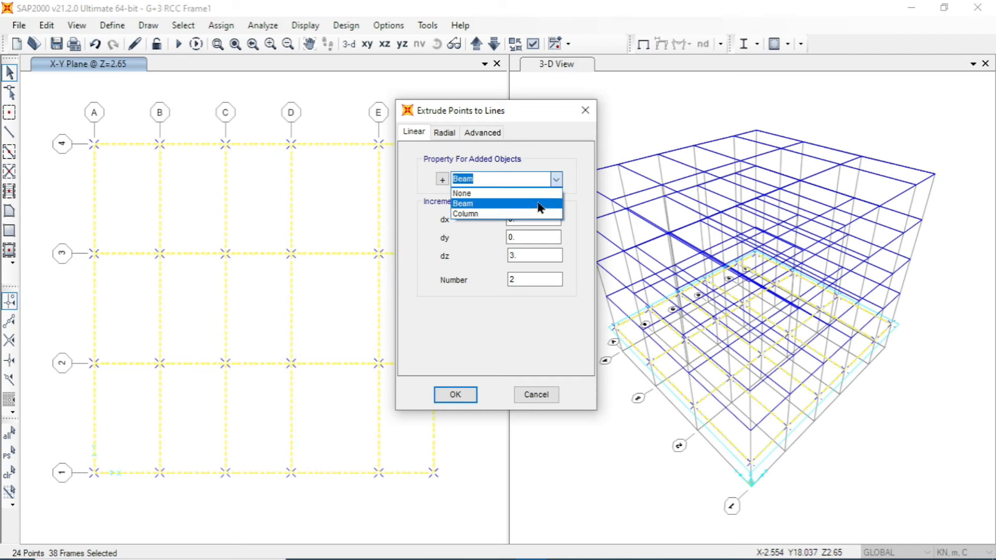
{"action": "left_click", "coordinate": [539, 215]}
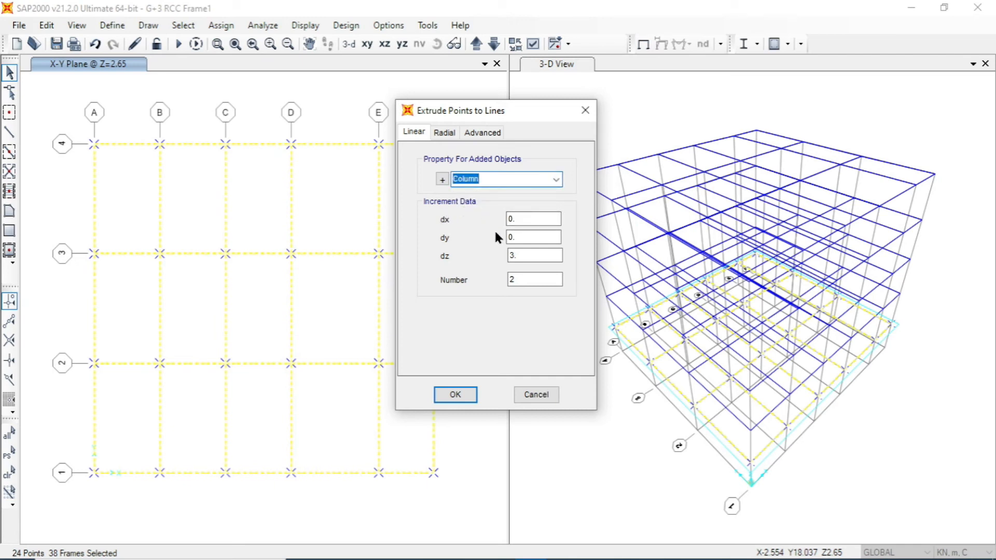
{"action": "left_click_drag", "start_coordinate": [531, 105], "coordinate": [486, 100]}
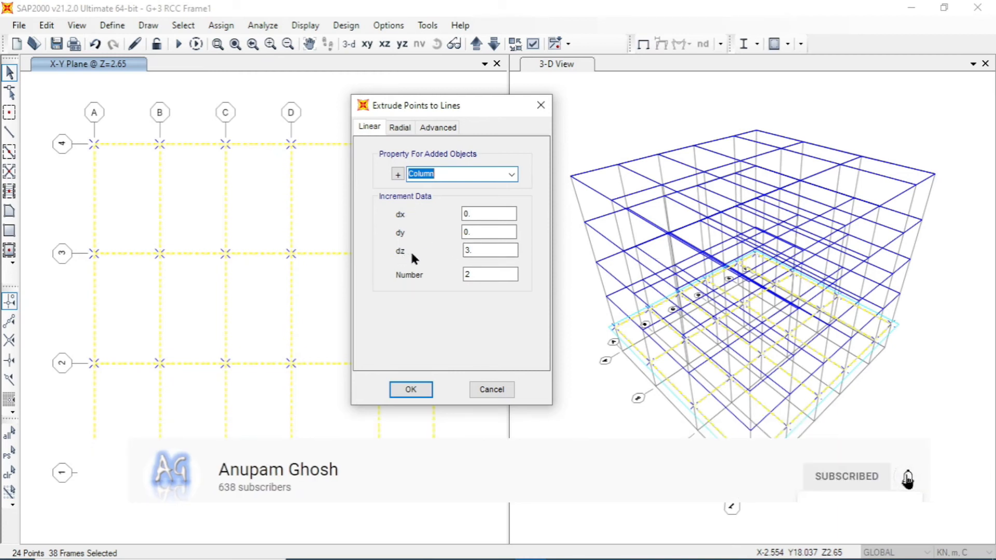
Extrude the selected points down to the base with dz -2.65 and number 1
{"action": "left_click", "coordinate": [475, 250]}
{"action": "type", "text": "-"}
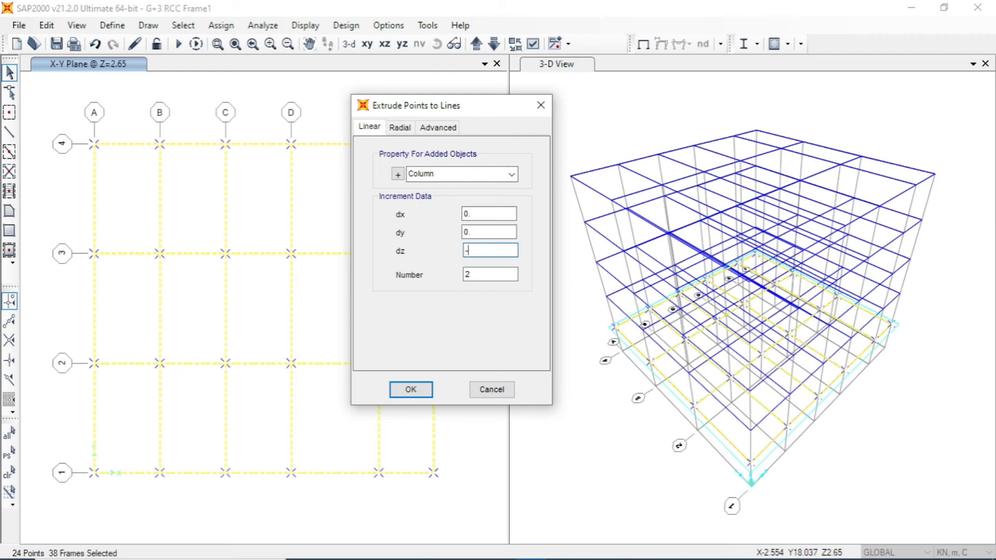
{"action": "type", "text": "2.65"}
{"action": "double_click", "coordinate": [466, 274]}
{"action": "left_click", "coordinate": [418, 389]}
{"action": "left_click", "coordinate": [551, 427]}
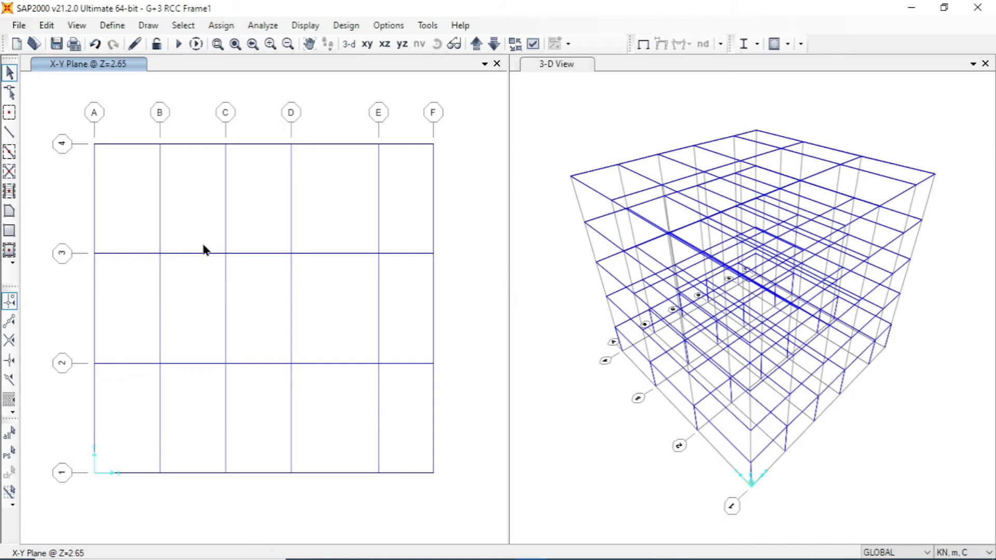
Select everything in the Z=2.65 plan and extrude its points linearly into Column frames with dz 3 and number 4
{"action": "left_click_drag", "start_coordinate": [65, 101], "coordinate": [467, 511]}
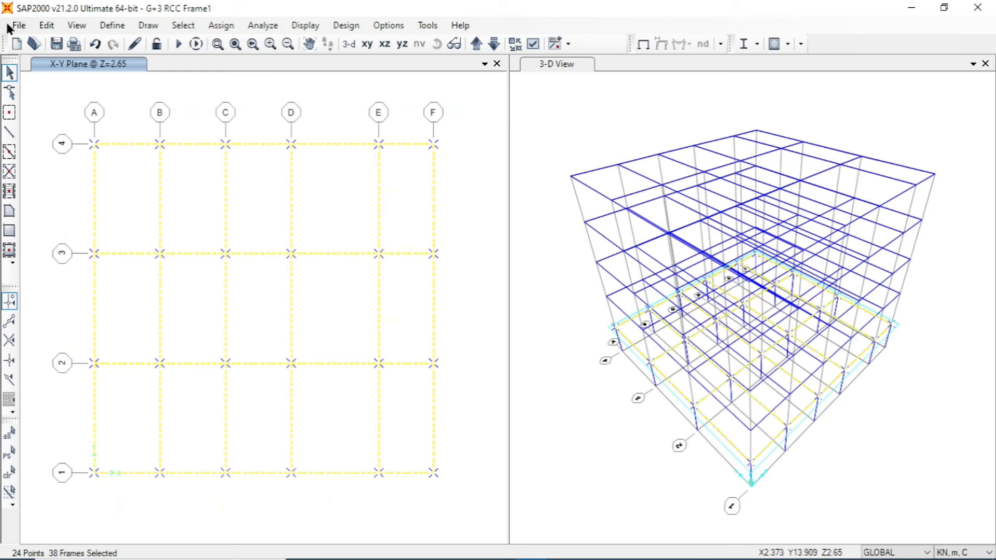
{"action": "left_click", "coordinate": [46, 25]}
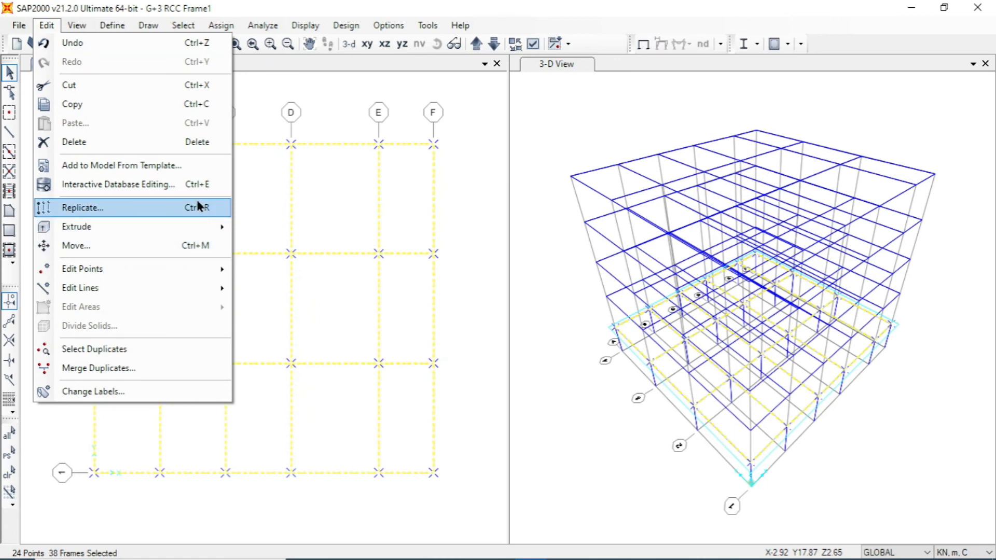
{"action": "mouse_move", "coordinate": [212, 226]}
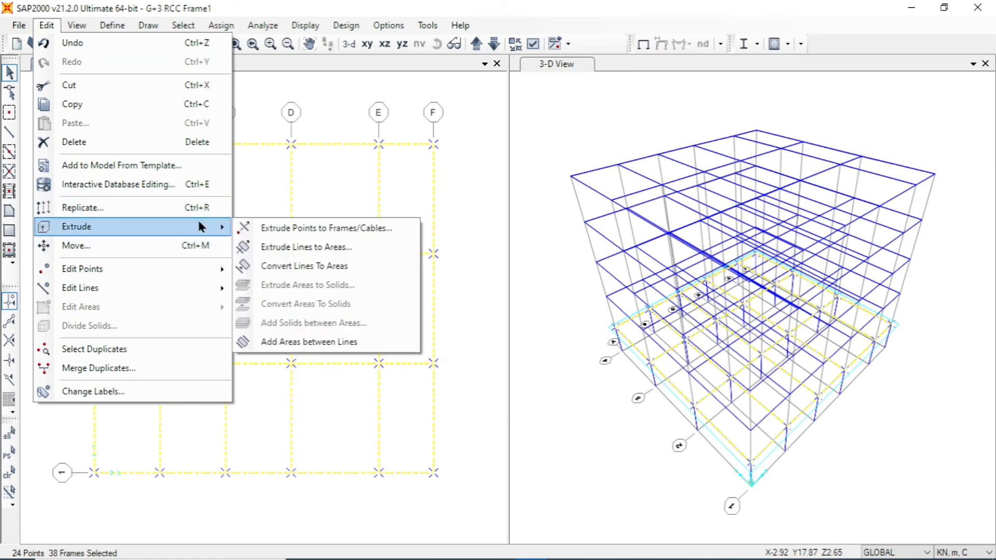
{"action": "left_click", "coordinate": [303, 233]}
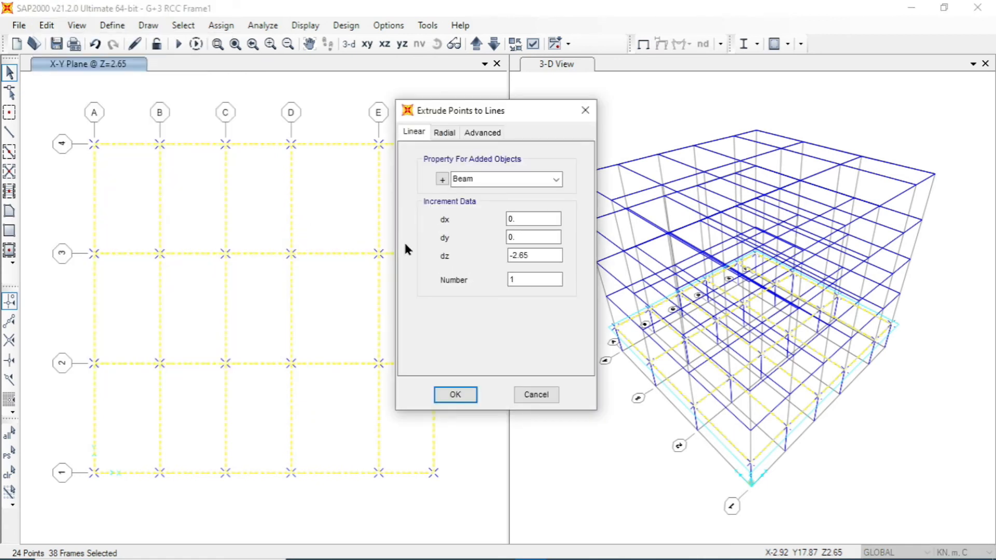
{"action": "left_click", "coordinate": [556, 179]}
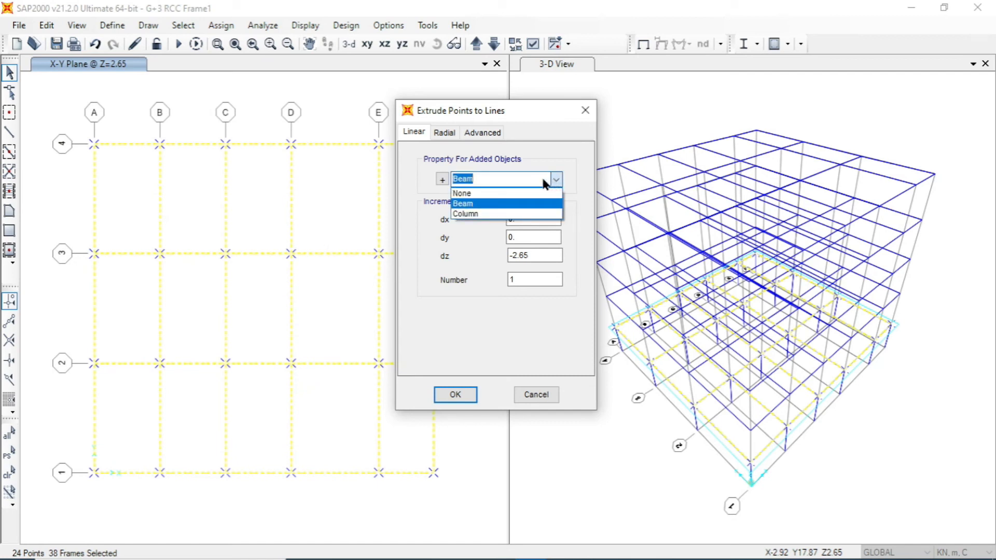
{"action": "left_click", "coordinate": [497, 210]}
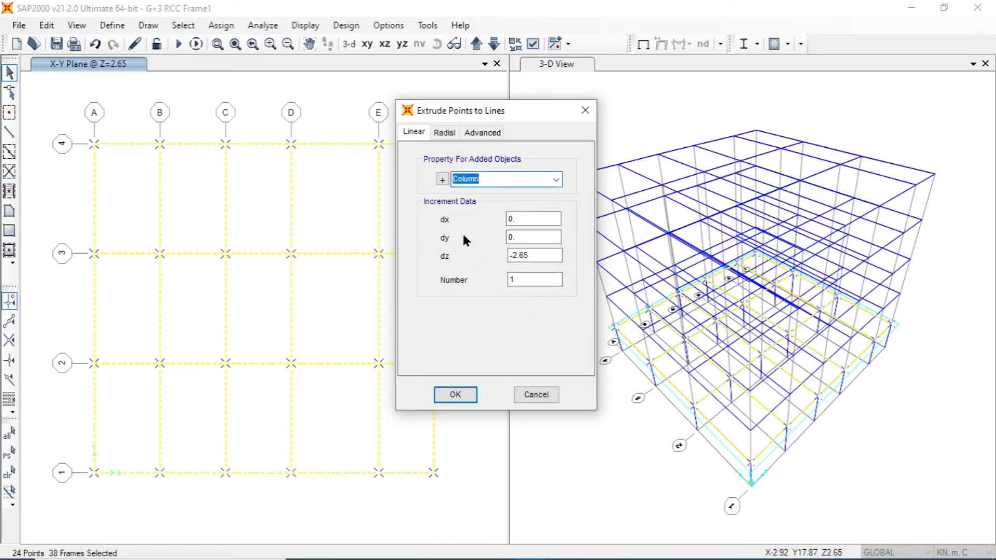
{"action": "left_click_drag", "start_coordinate": [531, 255], "coordinate": [506, 256]}
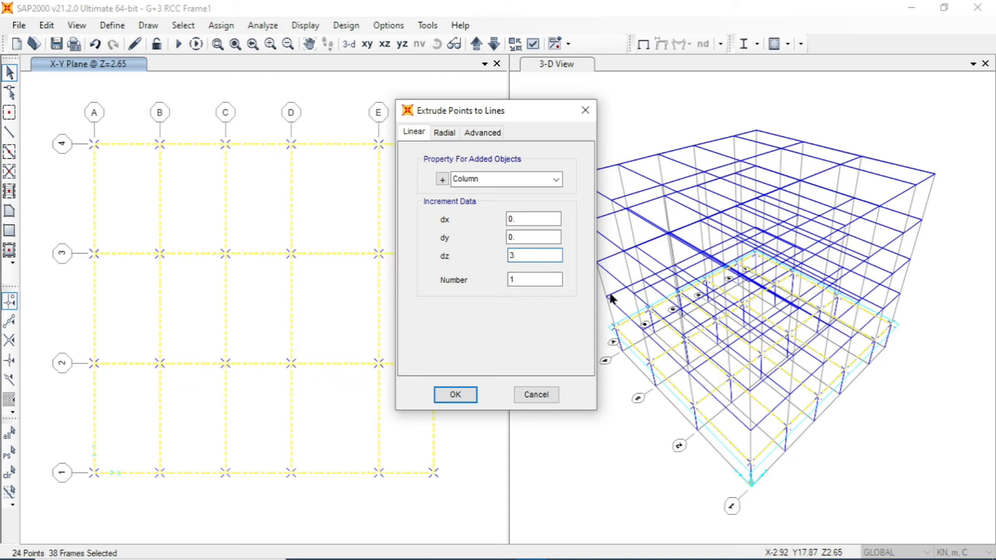
{"action": "key", "text": "Tab"}
{"action": "type", "text": "4"}
{"action": "left_click", "coordinate": [461, 393]}
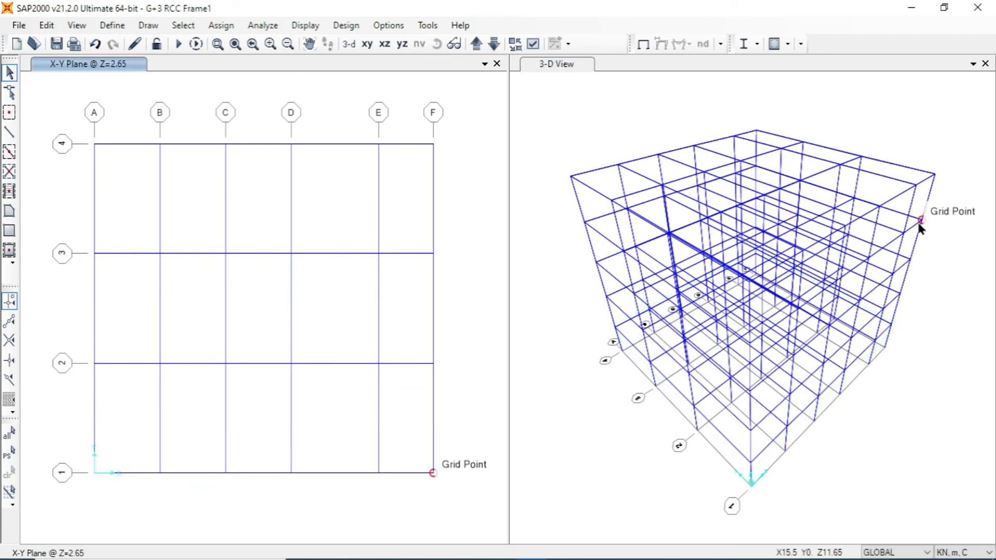
Select all the base joints in the Z=0 plan and assign them fixed joint restraints
{"action": "left_click", "coordinate": [544, 270]}
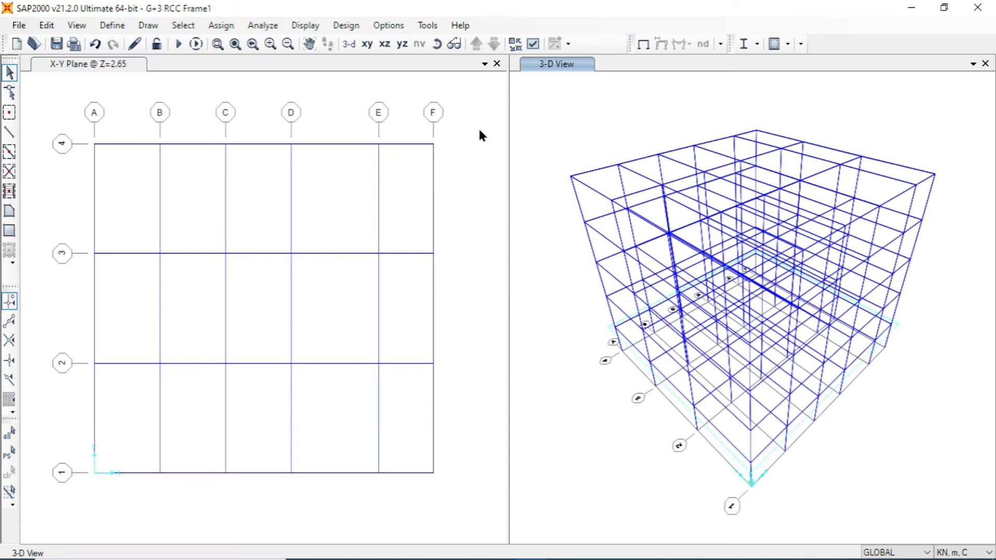
{"action": "left_click", "coordinate": [486, 144]}
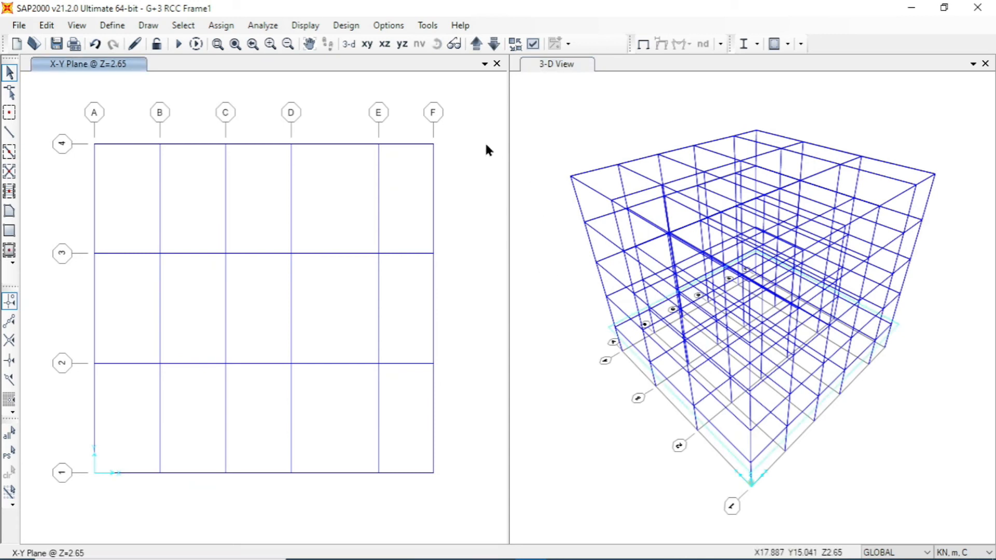
{"action": "left_click", "coordinate": [476, 44]}
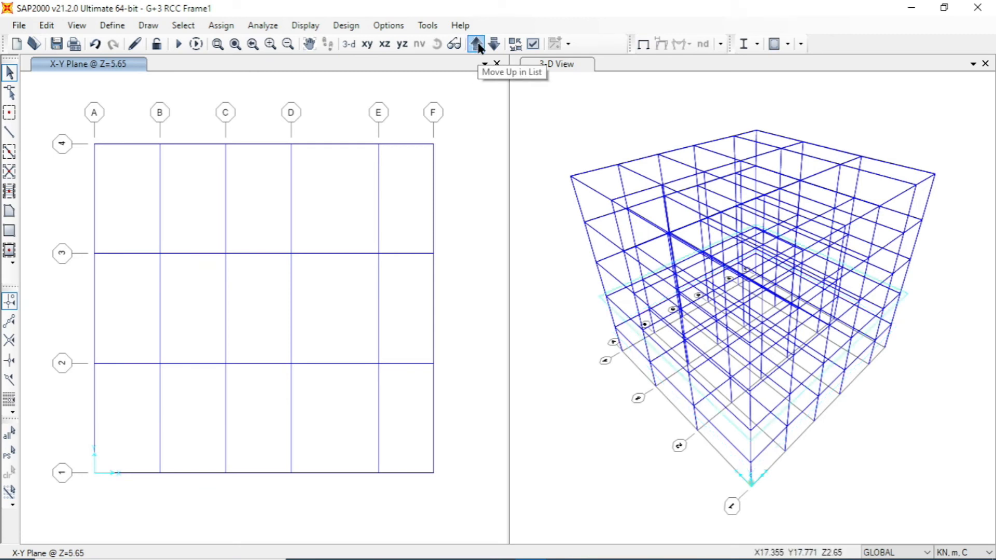
{"action": "left_click", "coordinate": [476, 45]}
{"action": "left_click", "coordinate": [476, 45]}
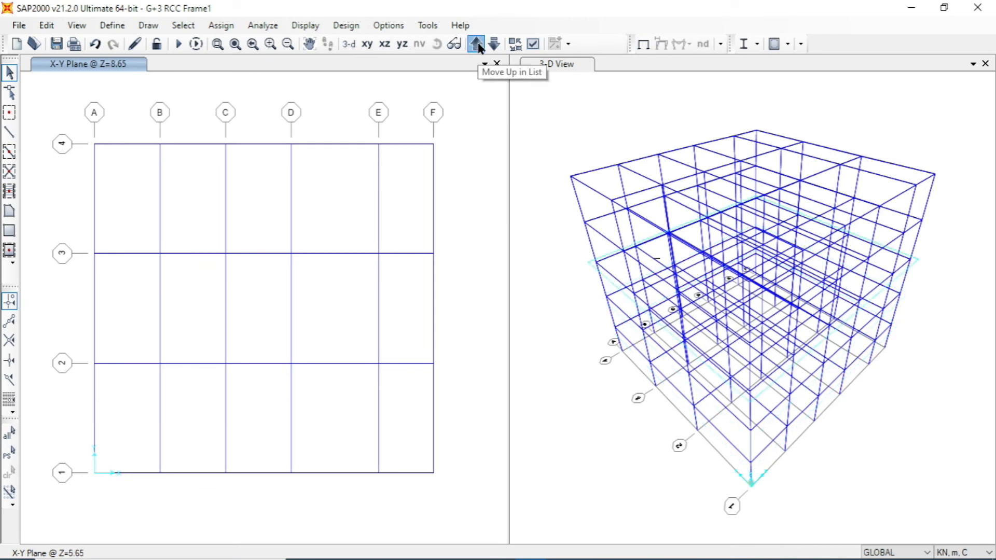
{"action": "left_click", "coordinate": [477, 44]}
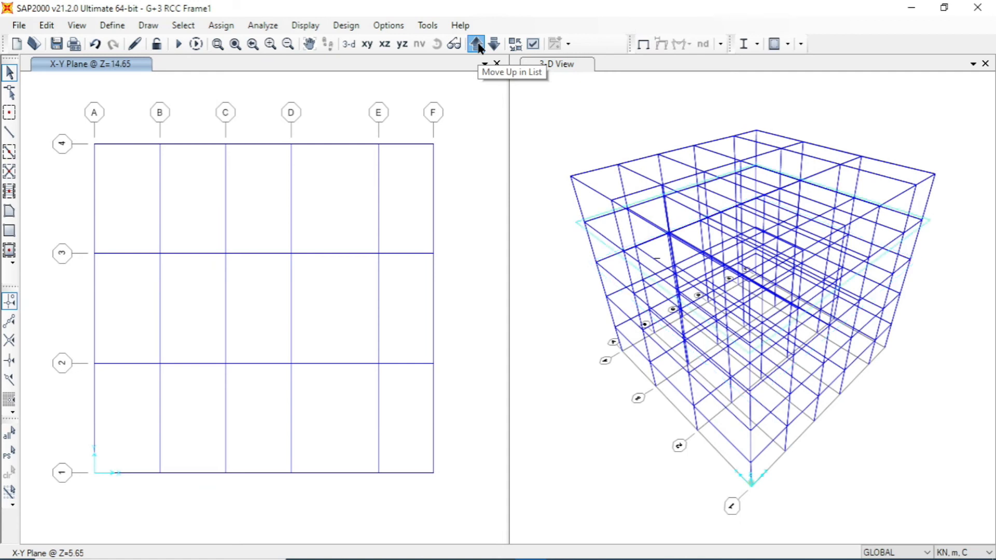
{"action": "left_click", "coordinate": [476, 45]}
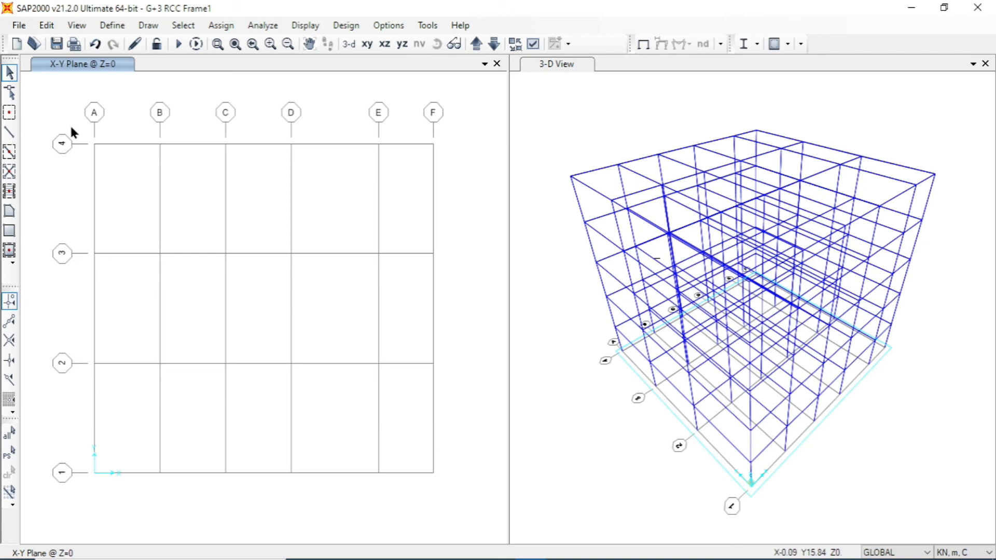
{"action": "left_click_drag", "start_coordinate": [65, 114], "coordinate": [461, 493]}
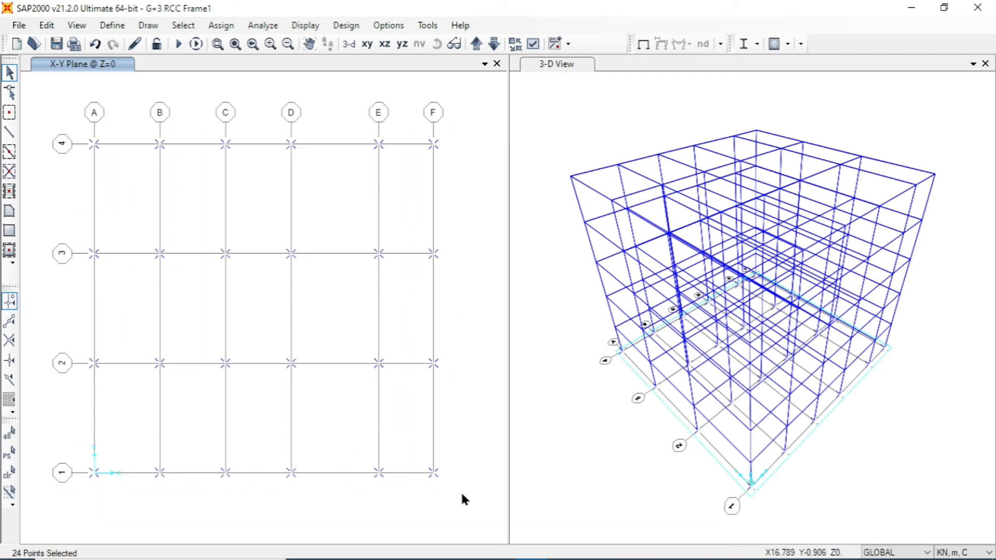
{"action": "left_click", "coordinate": [231, 27]}
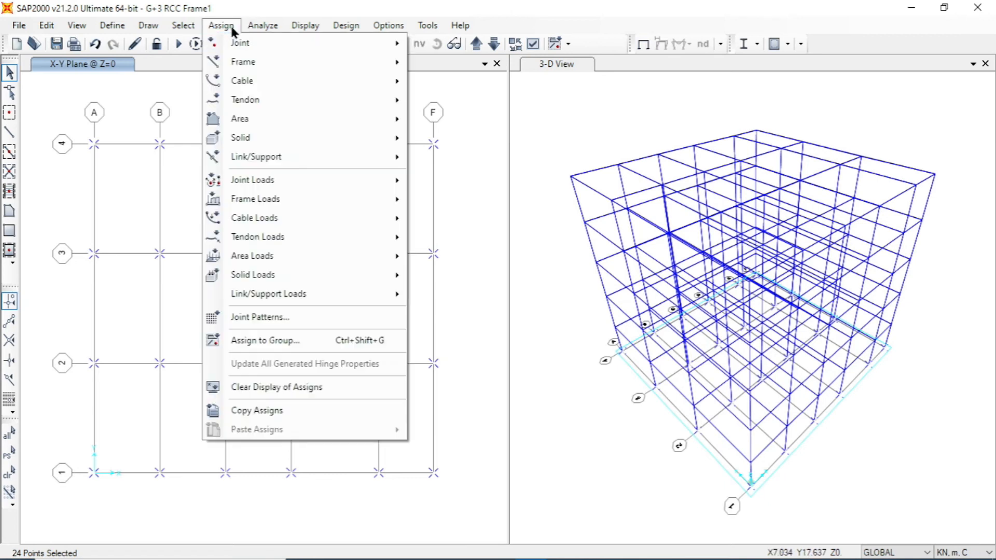
{"action": "mouse_move", "coordinate": [284, 101]}
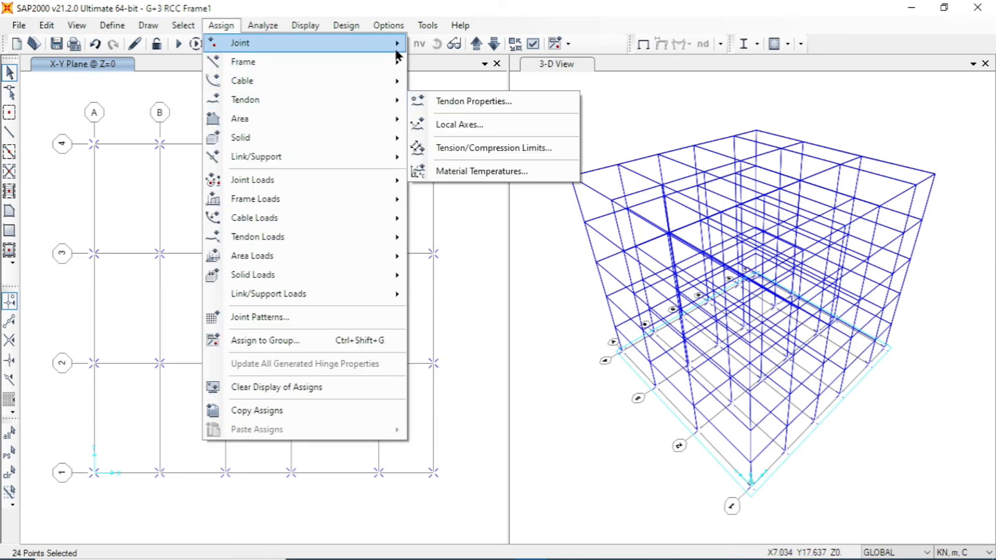
{"action": "mouse_move", "coordinate": [397, 50]}
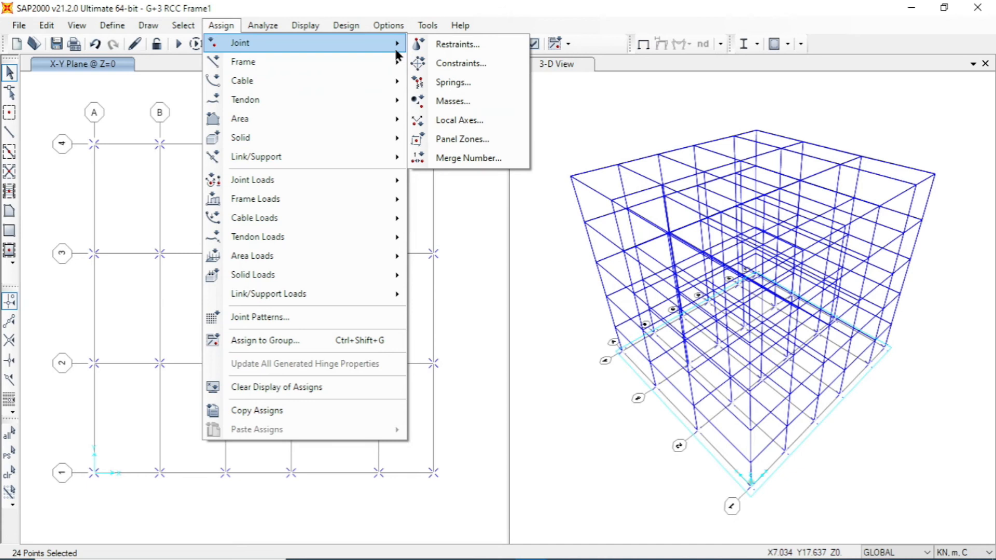
{"action": "left_click", "coordinate": [457, 44]}
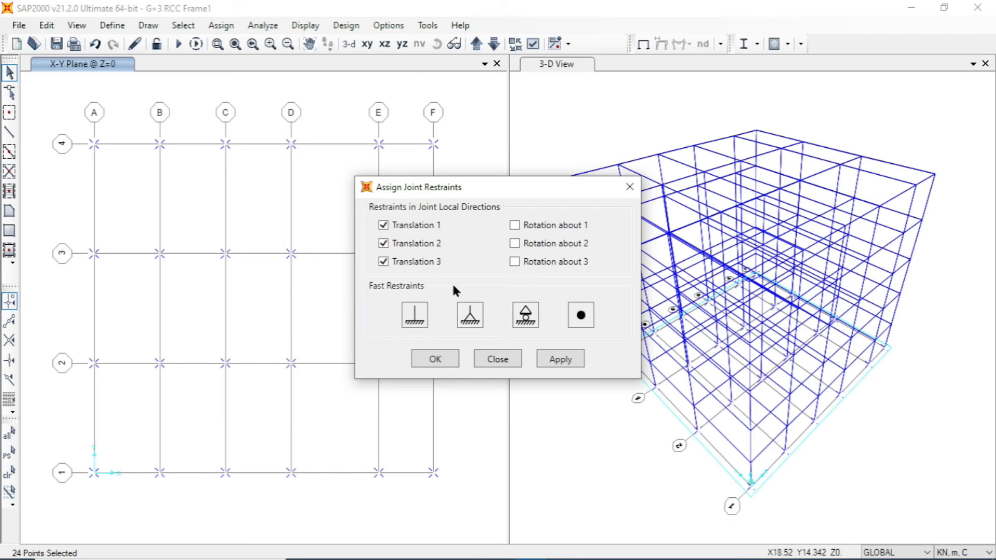
{"action": "left_click", "coordinate": [414, 315]}
{"action": "left_click", "coordinate": [434, 360]}
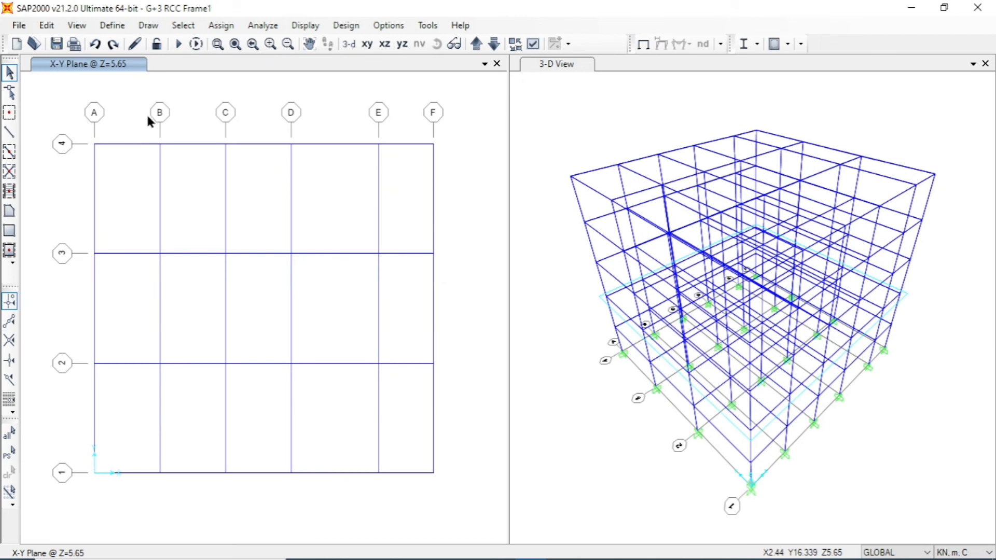
Select all the joints and beams in the floor plans at Z=5.65, 8.65, 11.65 and 14.65 together
{"action": "left_click_drag", "start_coordinate": [82, 135], "coordinate": [448, 482]}
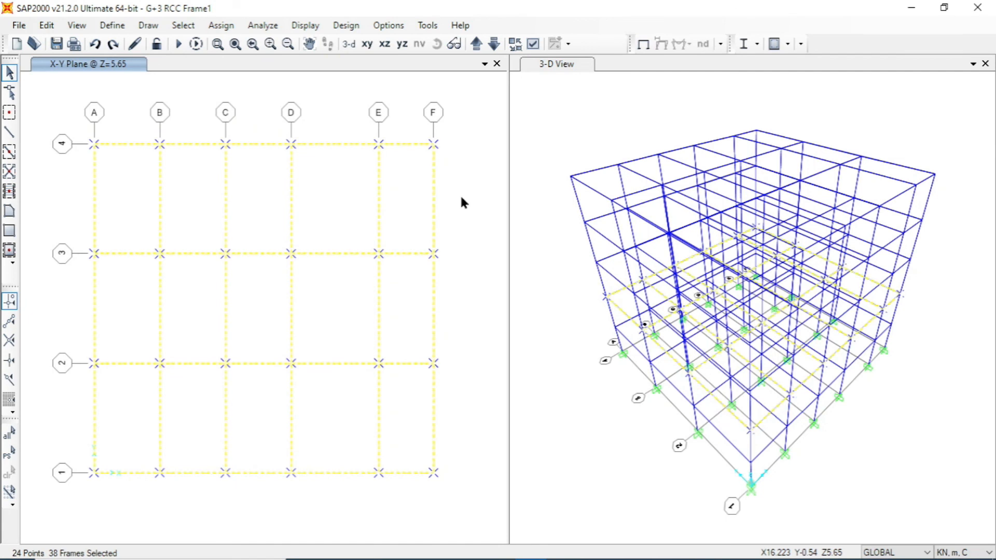
{"action": "left_click", "coordinate": [475, 43]}
{"action": "left_click_drag", "start_coordinate": [81, 138], "coordinate": [468, 484]}
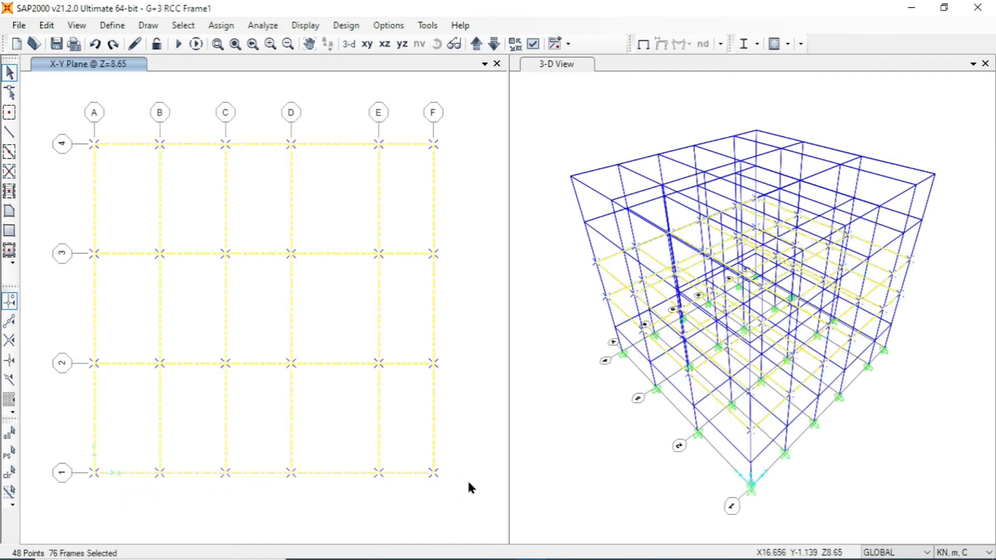
{"action": "left_click", "coordinate": [476, 43]}
{"action": "left_click_drag", "start_coordinate": [73, 137], "coordinate": [449, 492]}
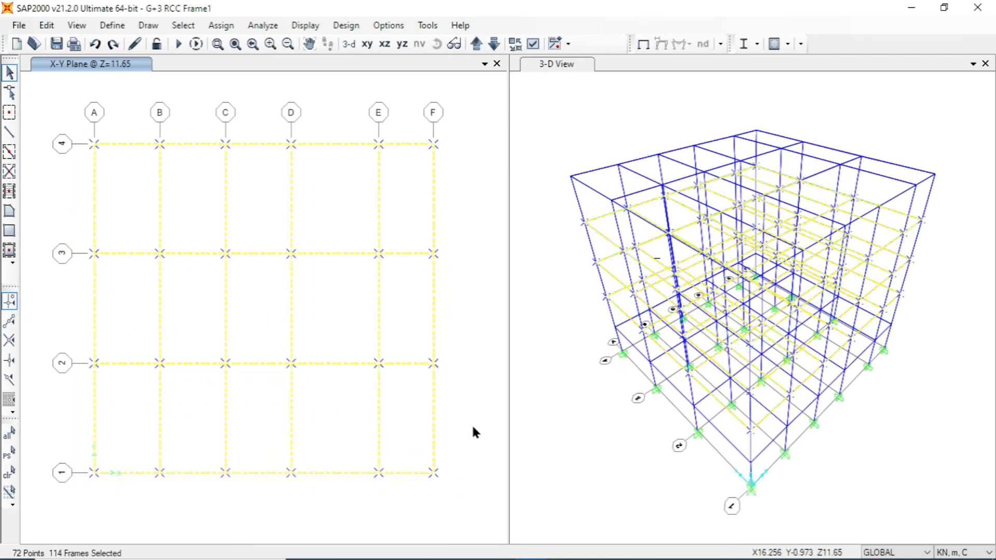
{"action": "left_click", "coordinate": [478, 43]}
{"action": "left_click_drag", "start_coordinate": [77, 130], "coordinate": [480, 497]}
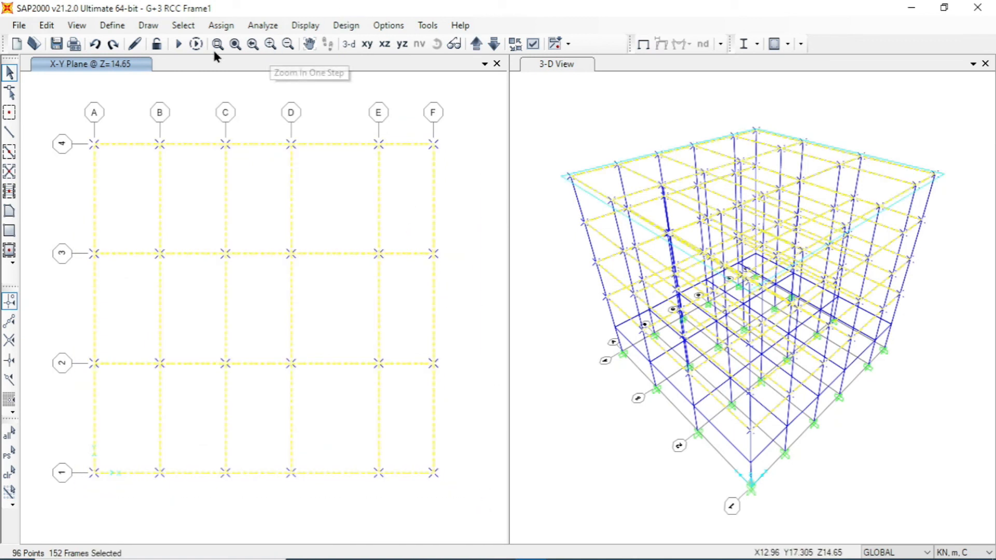
Define a Diaphragm joint constraint DIAPH2 about the Z axis, with a different diaphragm for each selected Z level
{"action": "left_click", "coordinate": [214, 28]}
{"action": "mouse_move", "coordinate": [363, 43]}
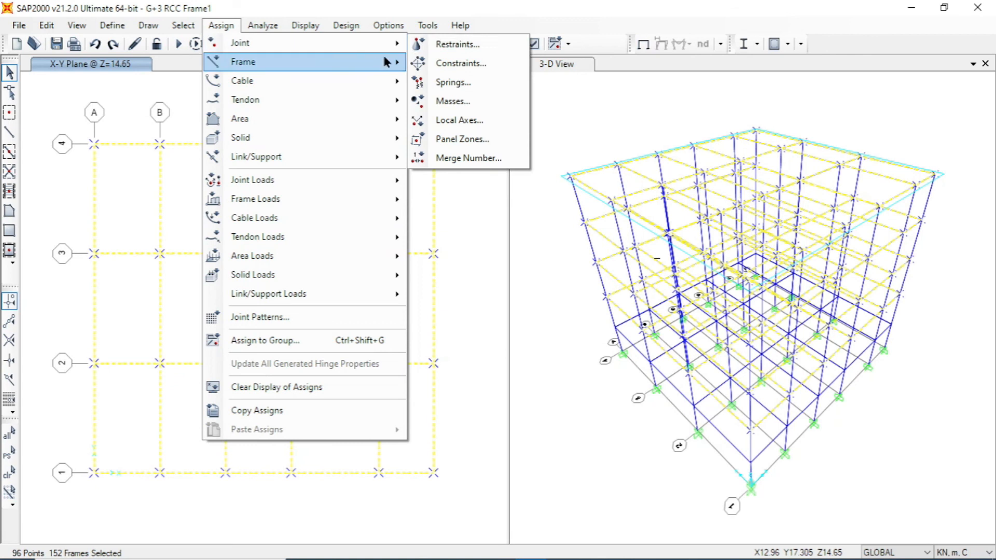
{"action": "left_click", "coordinate": [462, 63]}
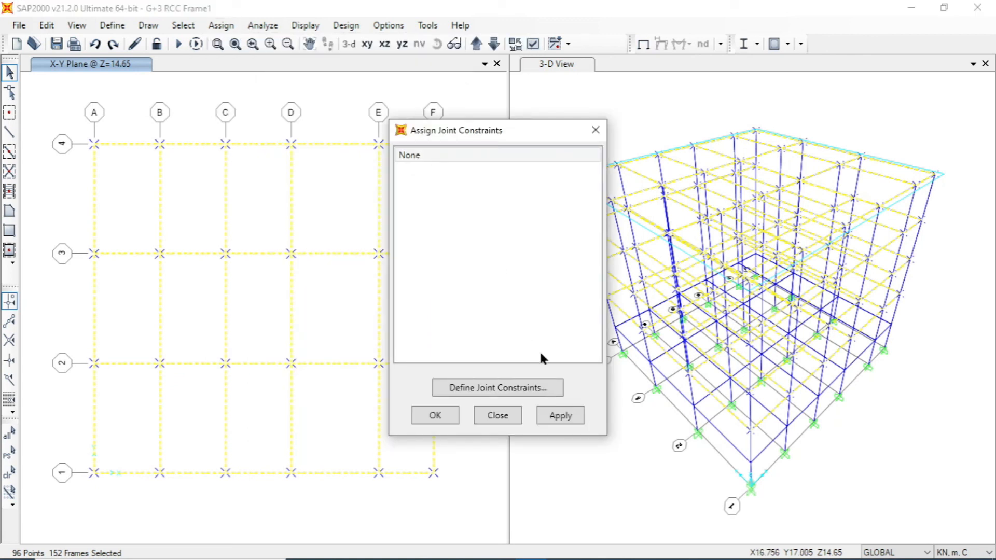
{"action": "left_click", "coordinate": [505, 388]}
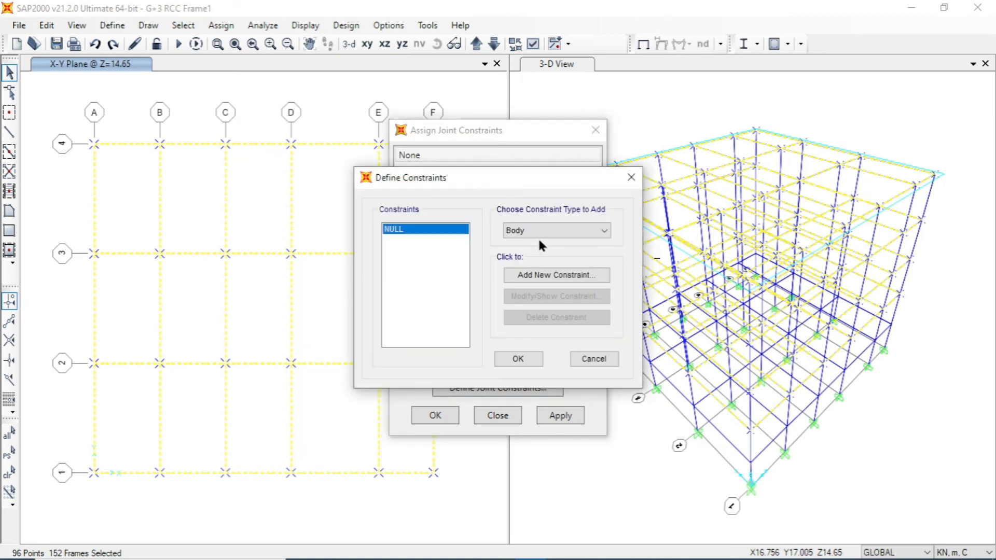
{"action": "left_click", "coordinate": [526, 228]}
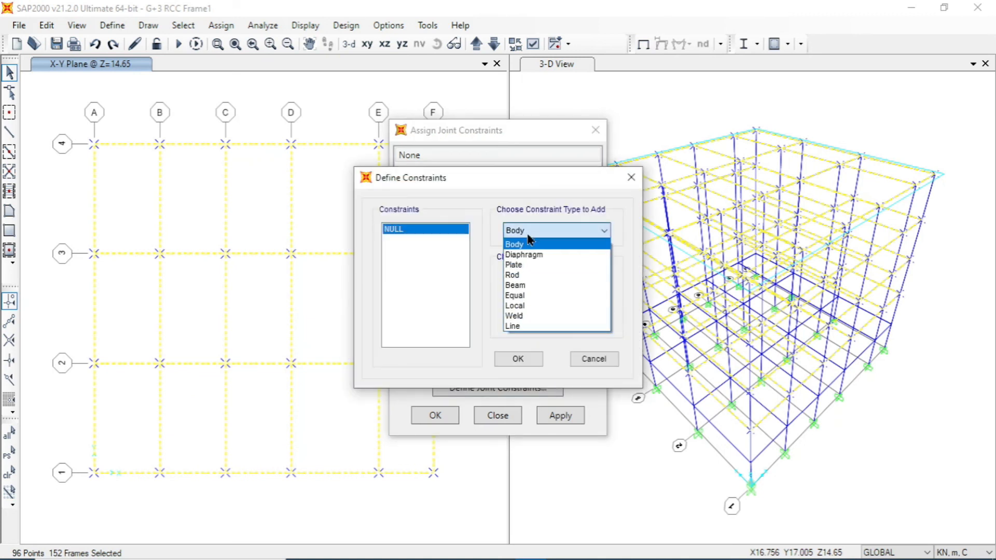
{"action": "left_click", "coordinate": [527, 256]}
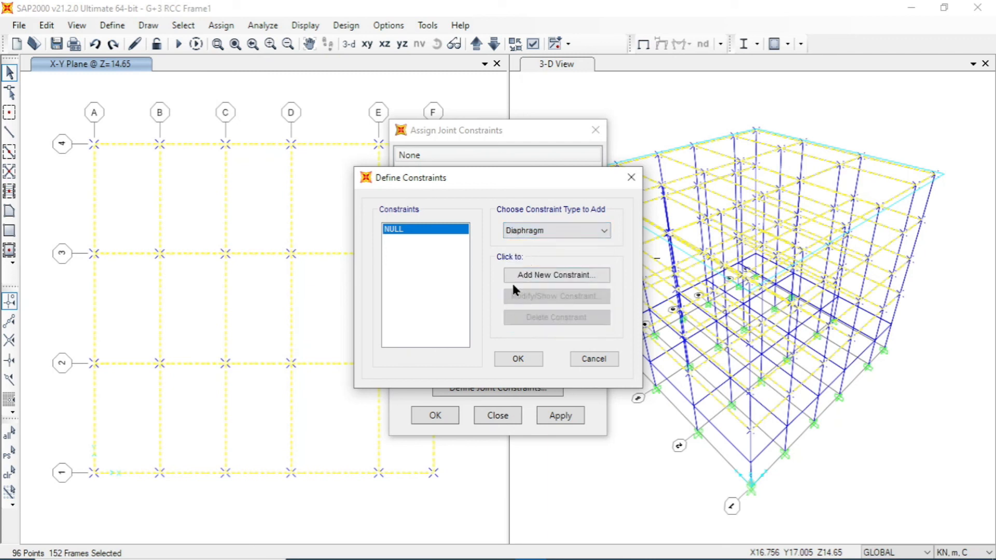
{"action": "left_click", "coordinate": [583, 275]}
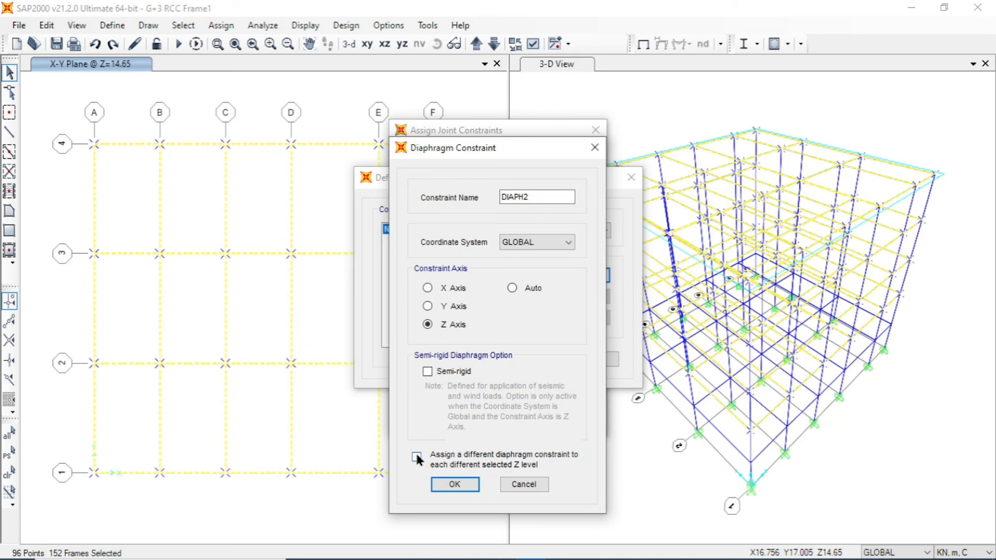
{"action": "left_click", "coordinate": [449, 485]}
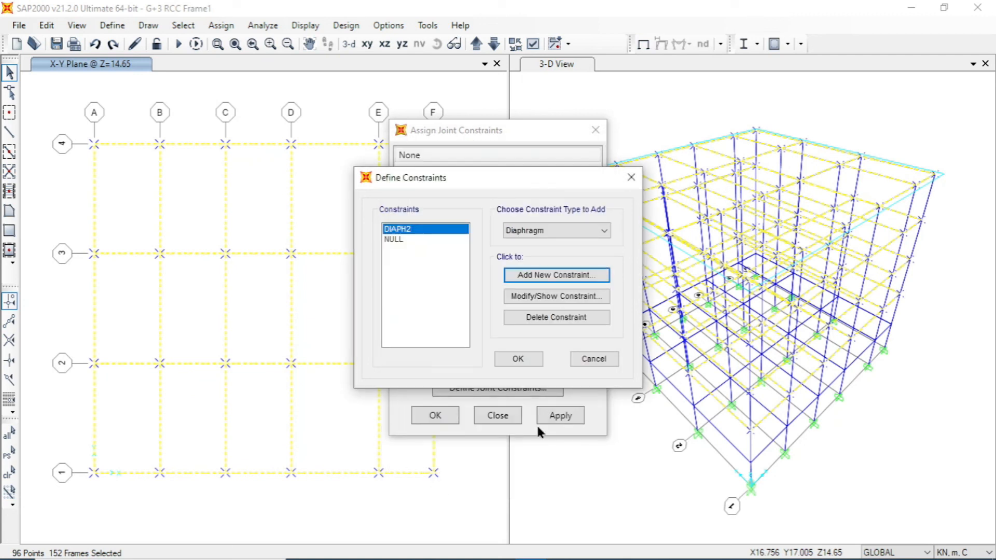
{"action": "left_click", "coordinate": [519, 360]}
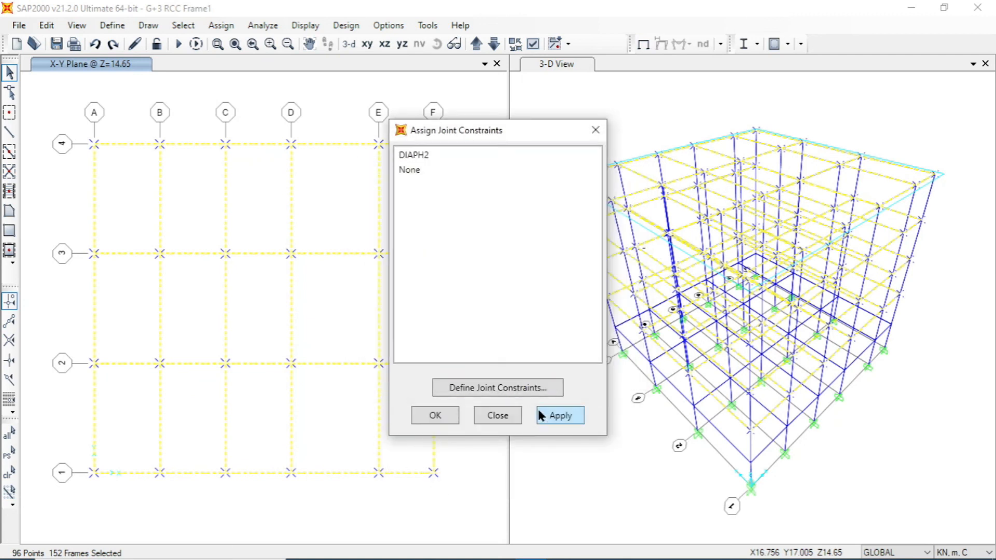
Assign the DIAPH2 constraint to the selected floor joints and close the joint constraint assignment
{"action": "left_click", "coordinate": [428, 154]}
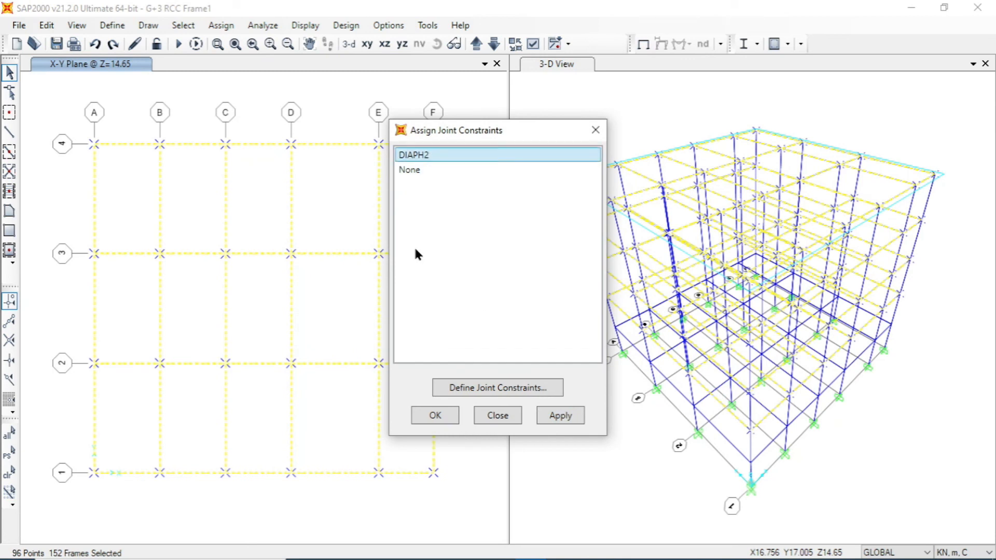
{"action": "left_click", "coordinate": [577, 415]}
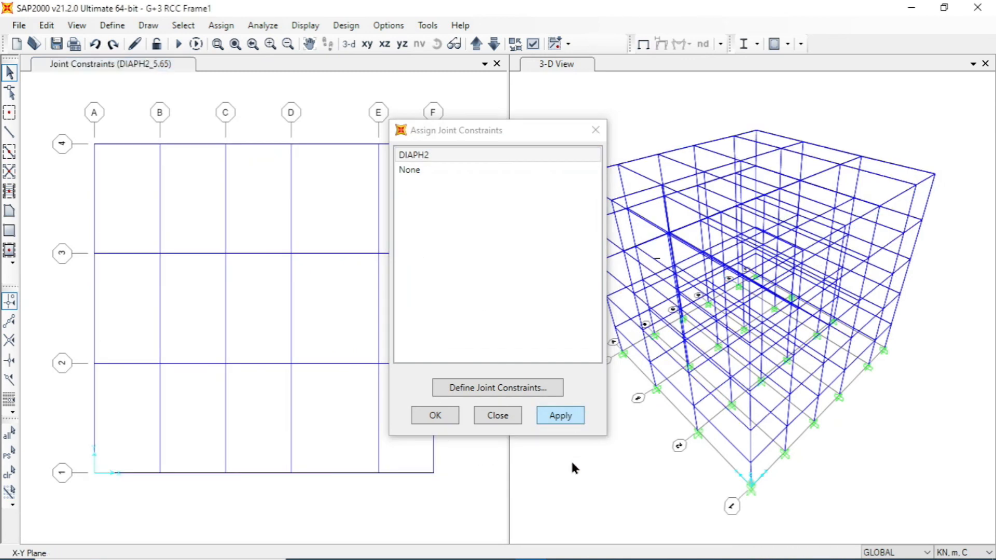
{"action": "left_click", "coordinate": [436, 417]}
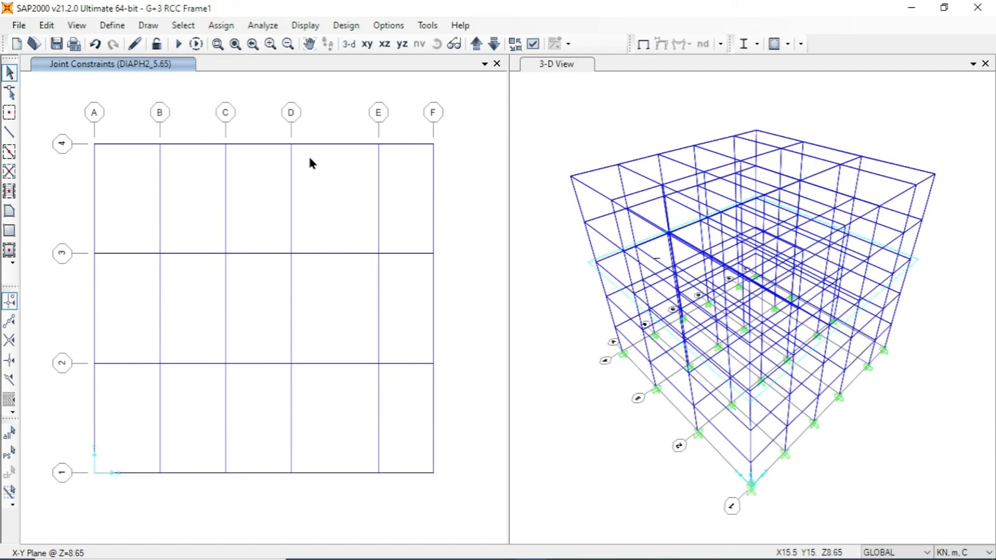
Check the constraint assignments of the corner joints at grids F-4 and A-4 in the Z=8.65 plan
{"action": "right_click", "coordinate": [433, 144]}
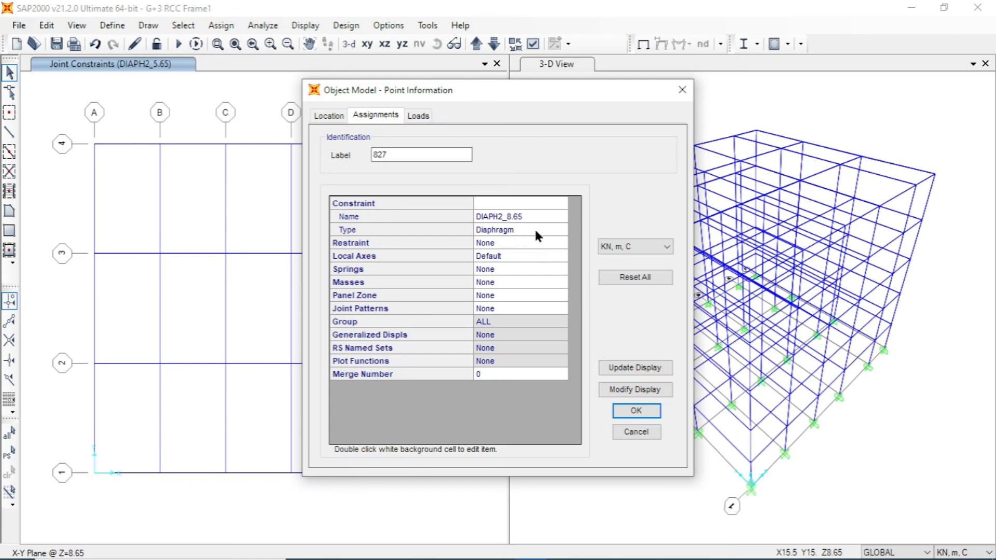
{"action": "left_click", "coordinate": [633, 431]}
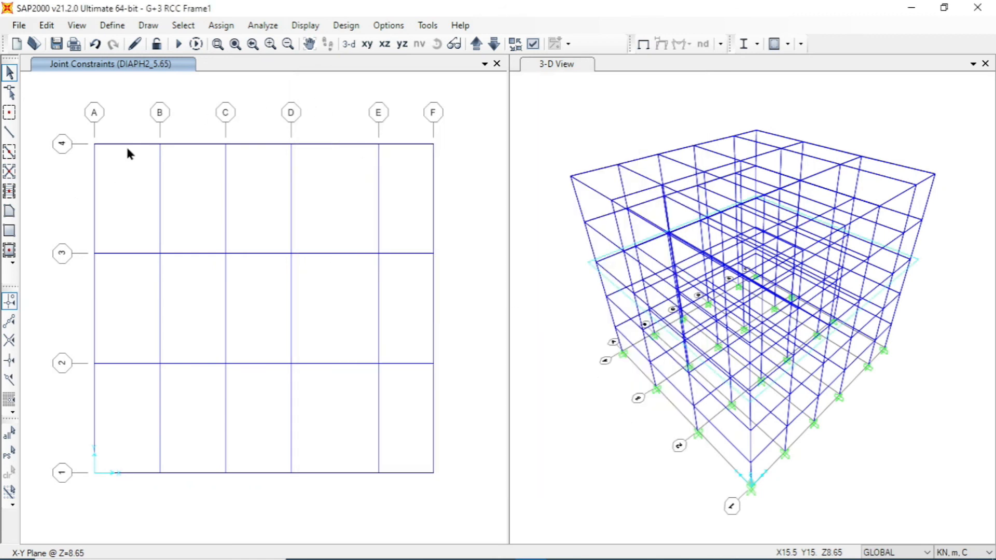
{"action": "right_click", "coordinate": [95, 146]}
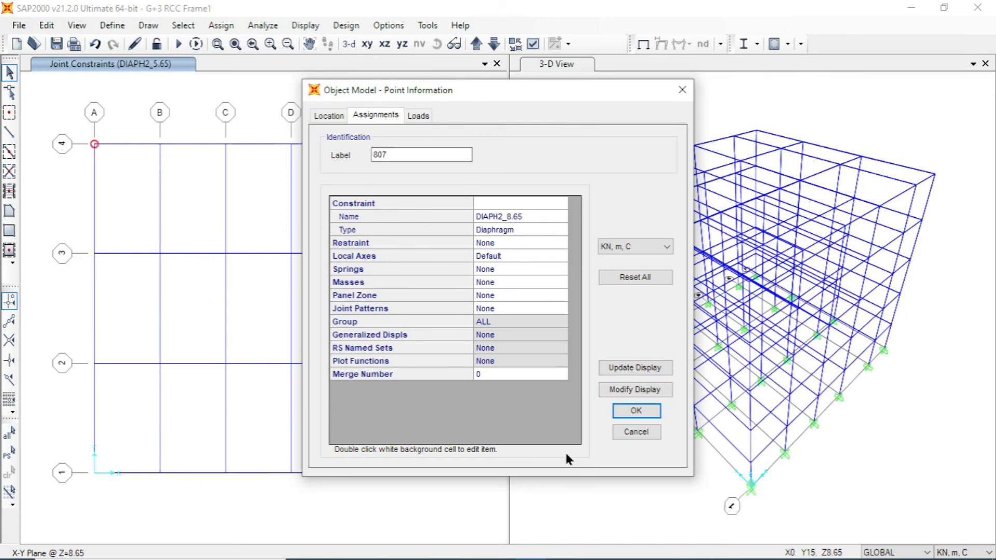
{"action": "left_click", "coordinate": [637, 411]}
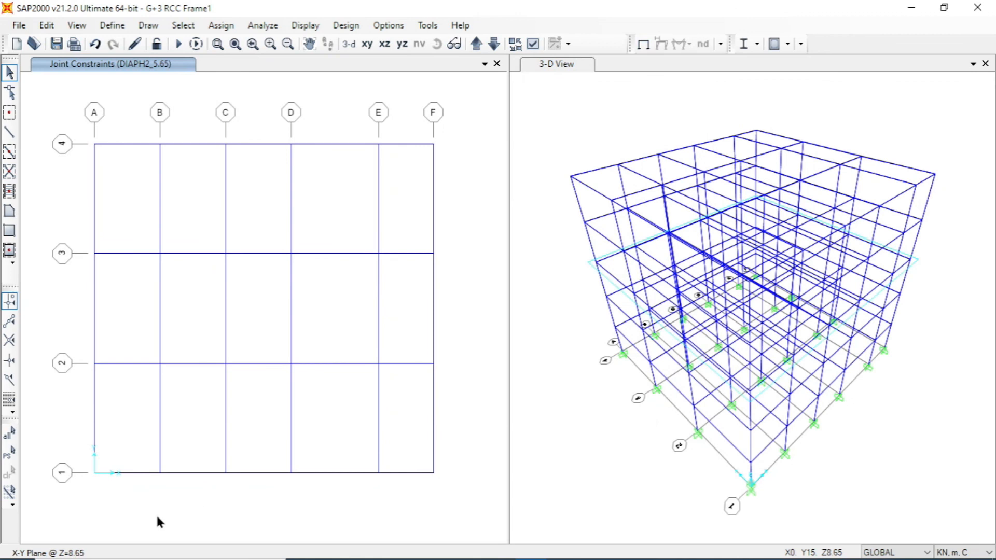
Check the constraint assignments of the F-4 and A-4 corner joints in the Z=5.65 plan
{"action": "left_click", "coordinate": [493, 44]}
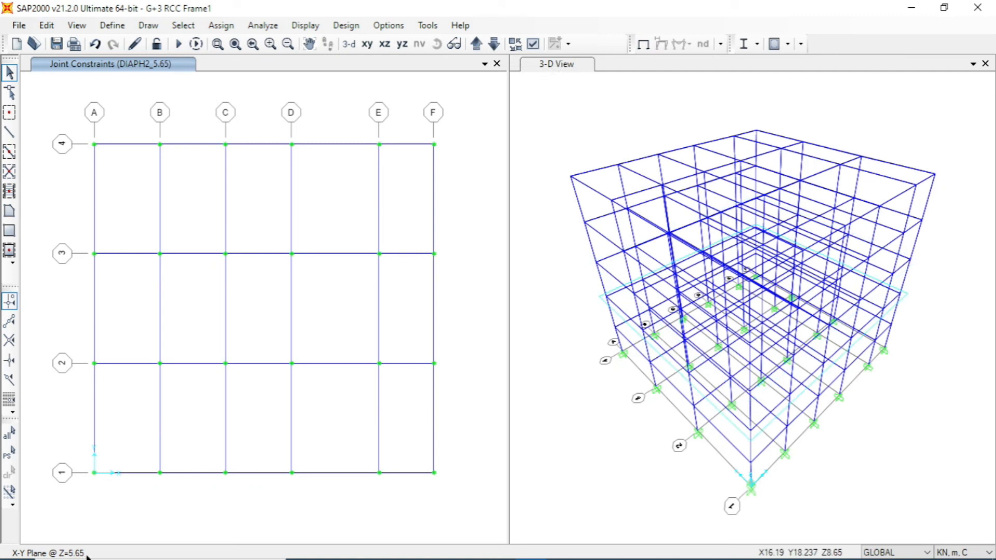
{"action": "right_click", "coordinate": [434, 145]}
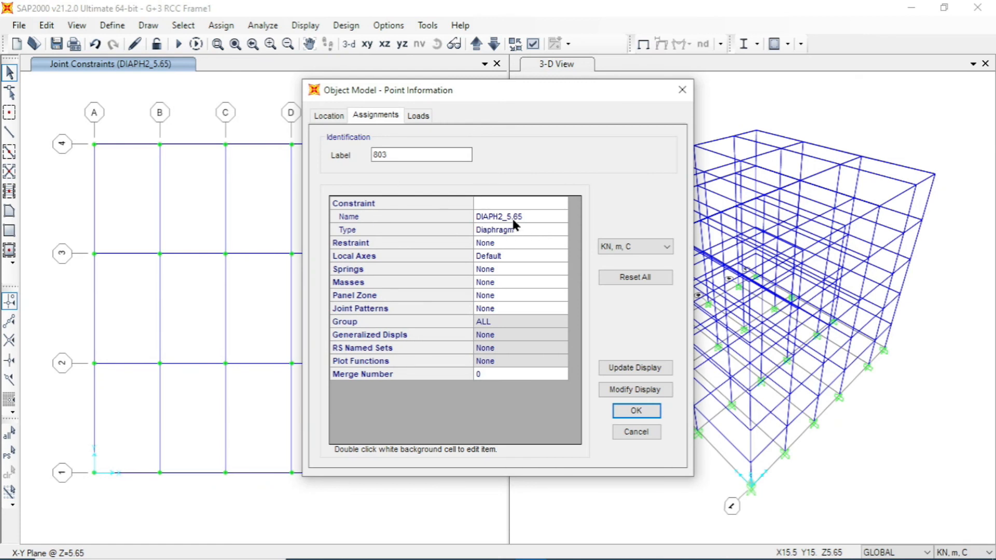
{"action": "key", "text": "Escape"}
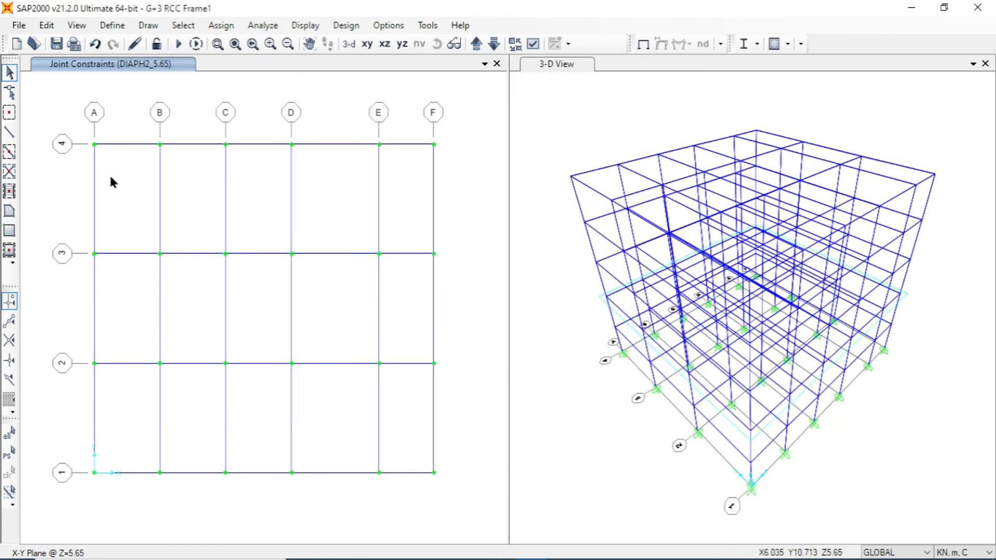
{"action": "right_click", "coordinate": [94, 144]}
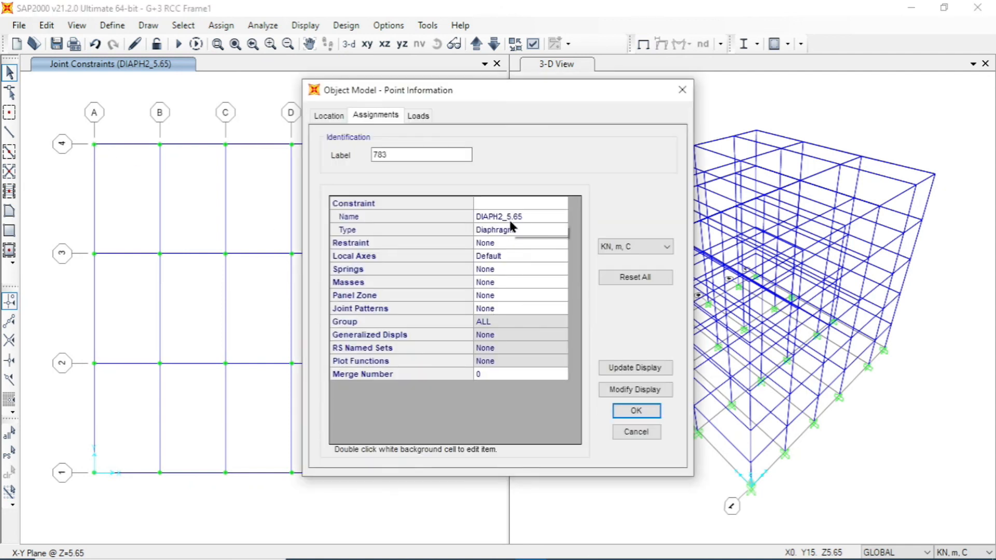
{"action": "left_click", "coordinate": [636, 432]}
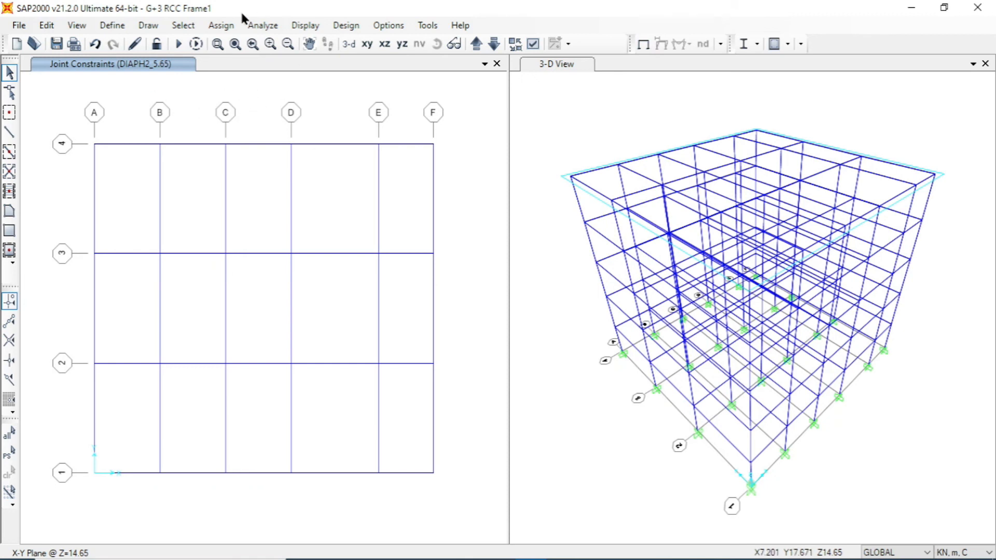
Clear the display of assigns in the Z=14.65 plan and set the 3-D view to the Extrude view type
{"action": "left_click", "coordinate": [228, 27]}
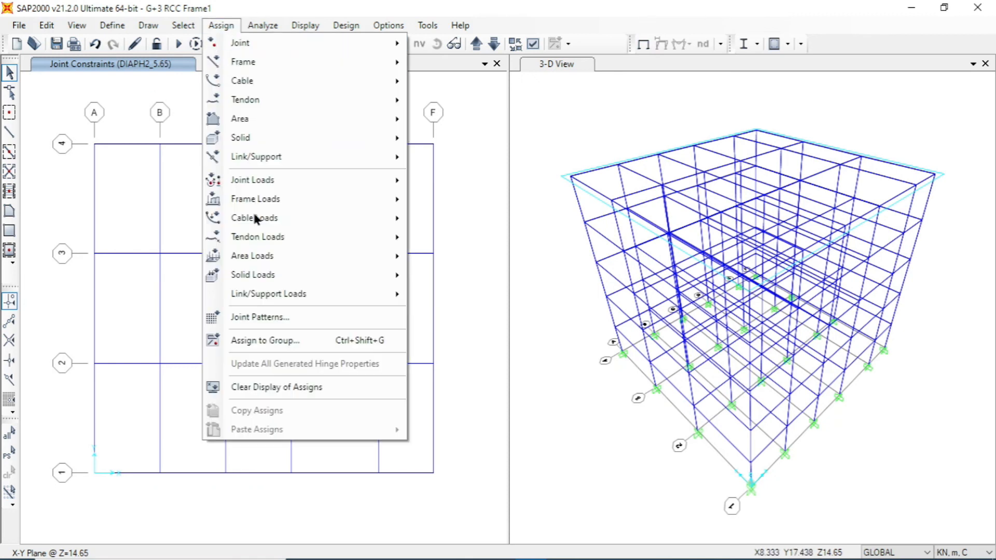
{"action": "left_click", "coordinate": [318, 388]}
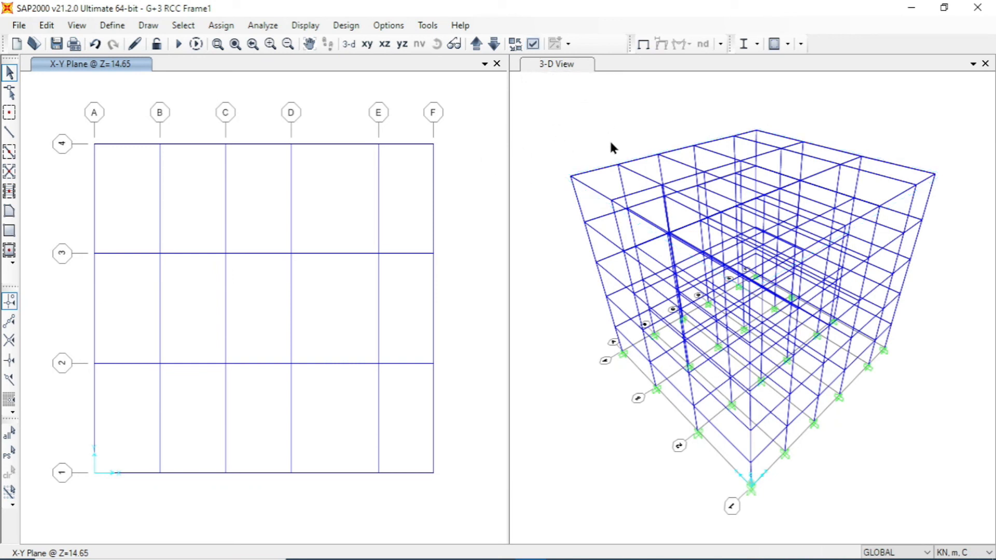
{"action": "left_click", "coordinate": [570, 113]}
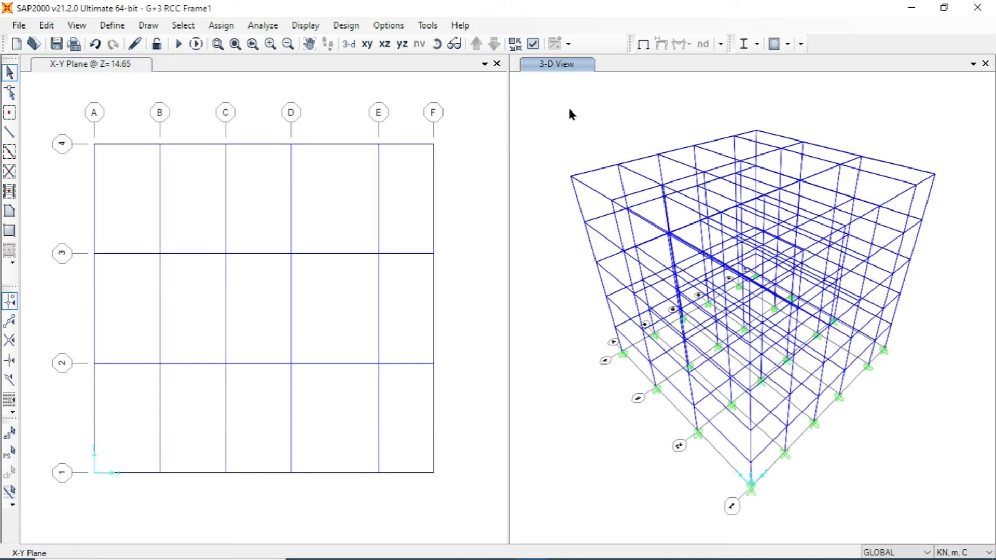
{"action": "left_click", "coordinate": [533, 45]}
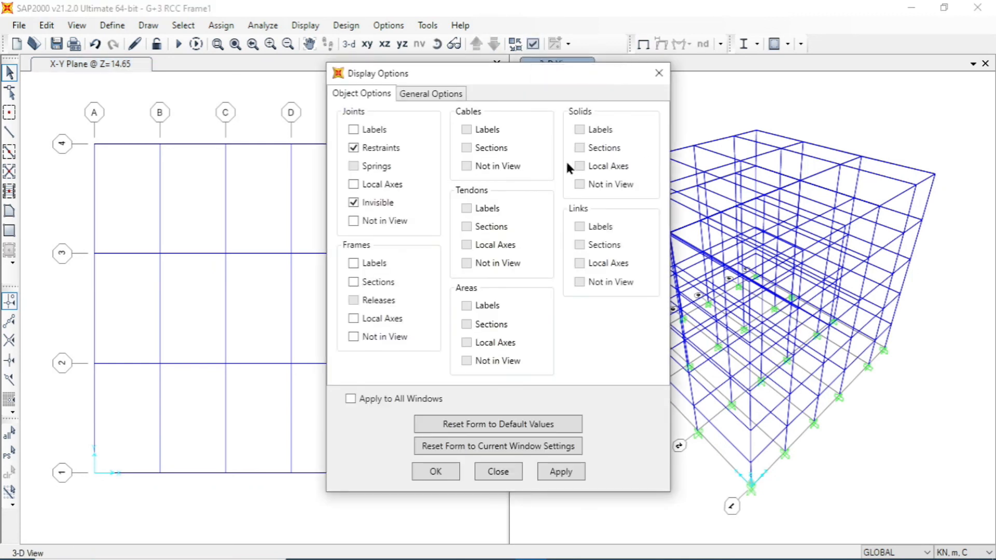
{"action": "left_click", "coordinate": [424, 95]}
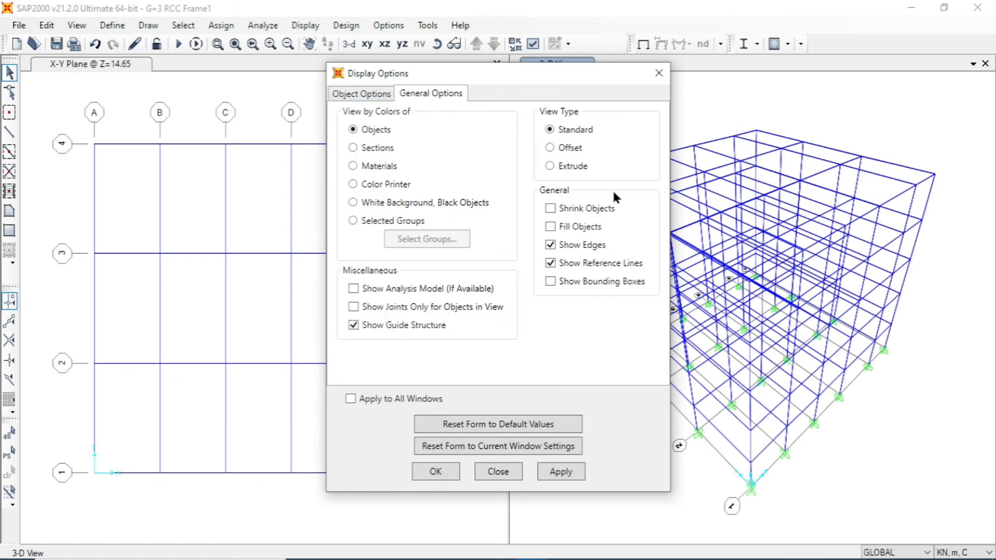
{"action": "left_click", "coordinate": [559, 166]}
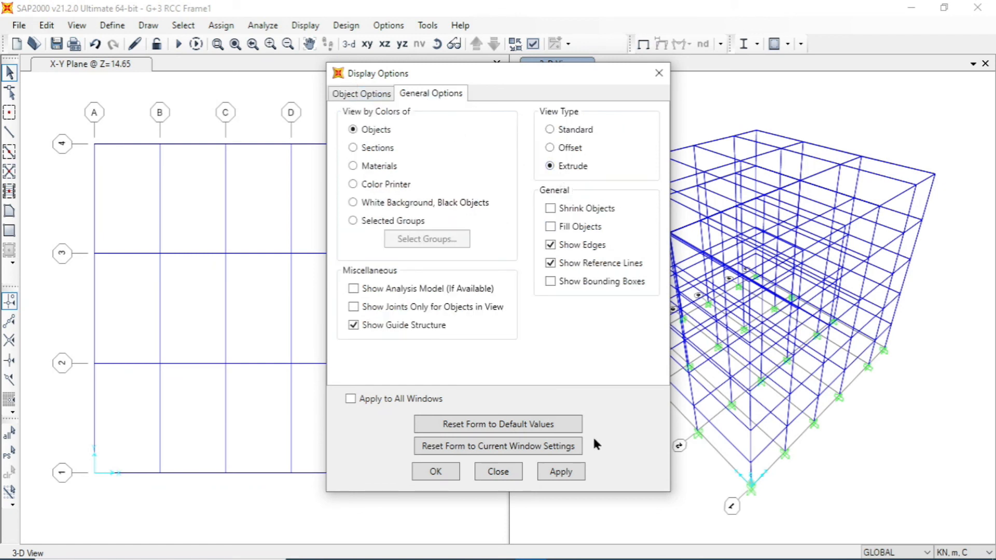
{"action": "left_click", "coordinate": [570, 473]}
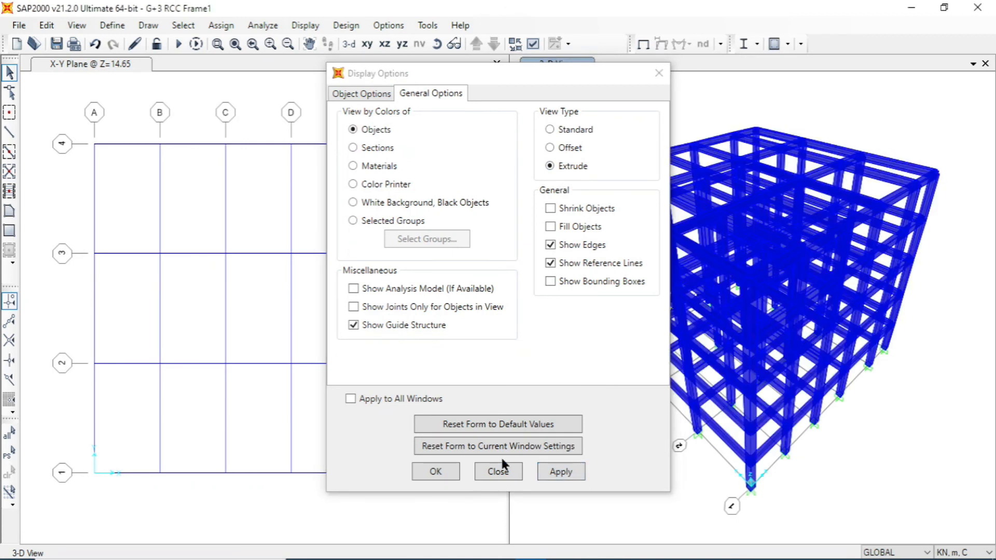
{"action": "left_click", "coordinate": [437, 472]}
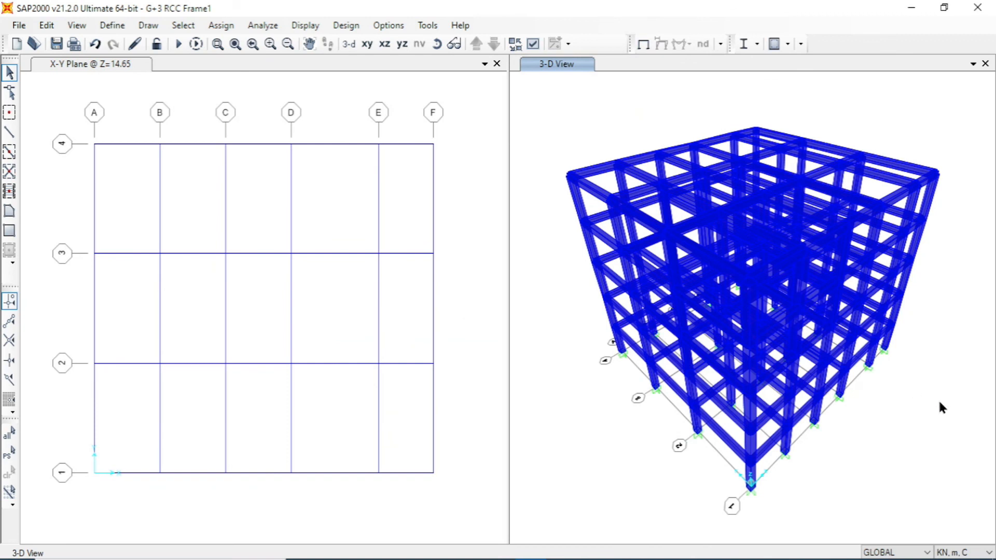
Color the extruded members in the 3-D view by Sections
{"action": "mouse_move", "coordinate": [941, 390]}
{"action": "middle_mouse_down", "text": "shift"}
{"action": "mouse_move", "coordinate": [903, 427]}
{"action": "mouse_move", "coordinate": [869, 379]}
{"action": "mouse_move", "coordinate": [901, 367]}
{"action": "mouse_move", "coordinate": [922, 399]}
{"action": "middle_mouse_up", "text": "shift"}
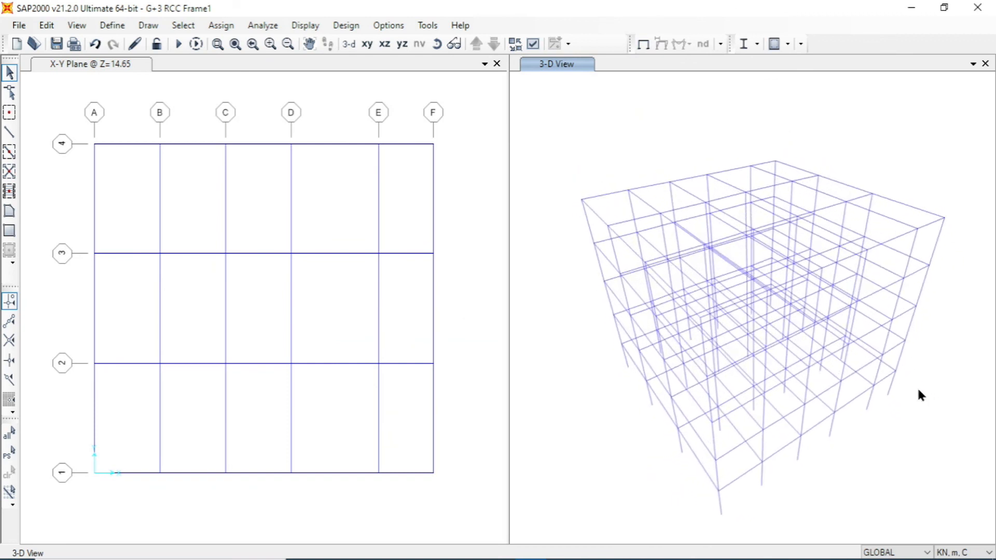
{"action": "middle_click_drag", "start_coordinate": [892, 455], "coordinate": [707, 439], "text": "shift"}
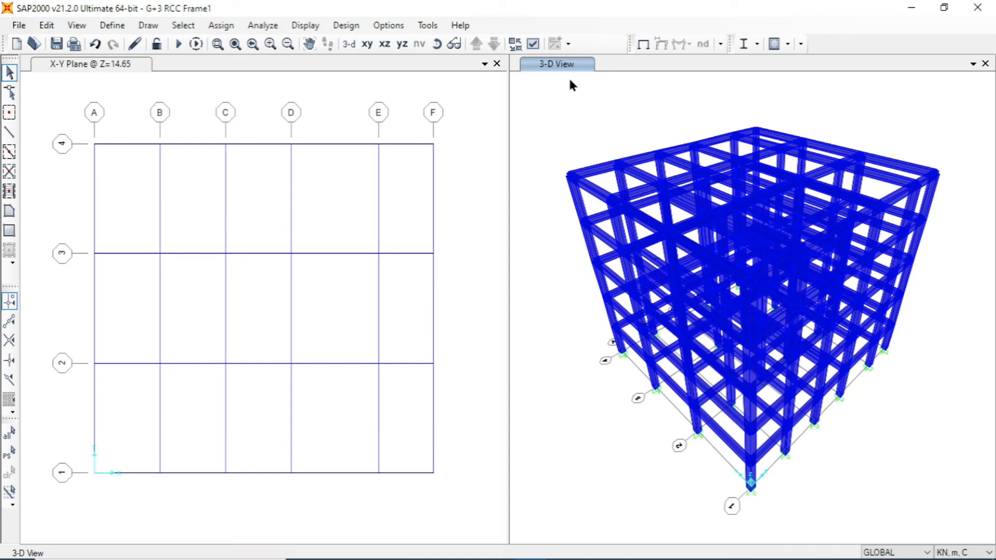
{"action": "left_click", "coordinate": [537, 47]}
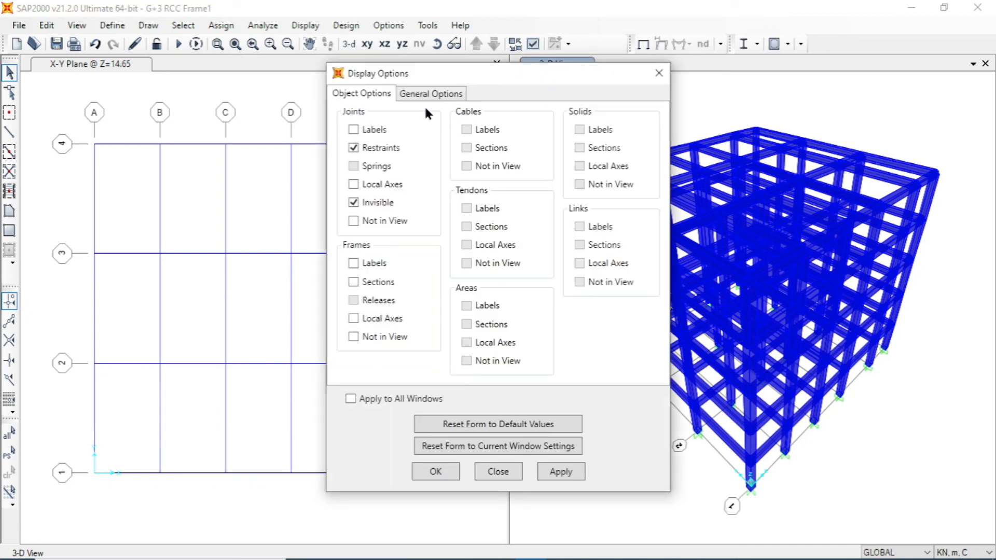
{"action": "left_click", "coordinate": [426, 94]}
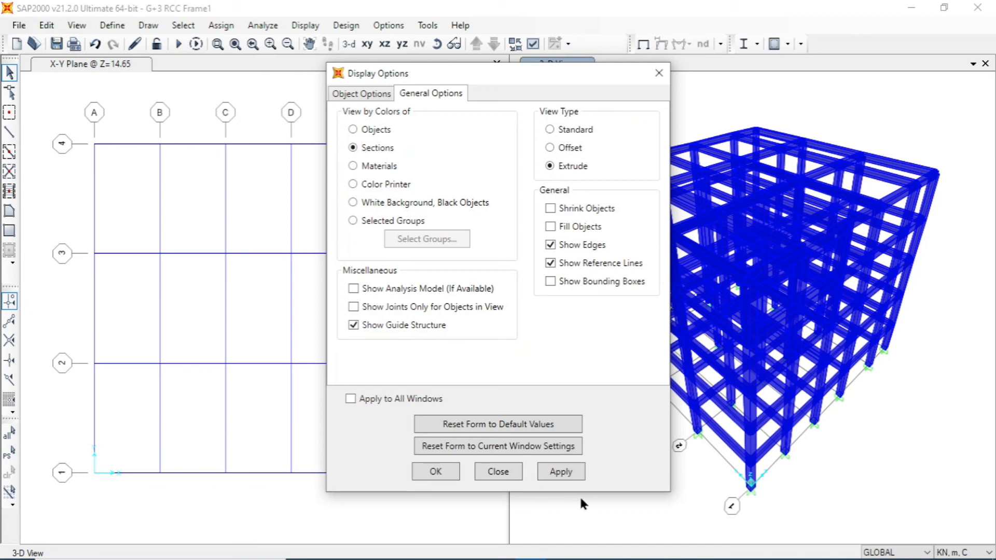
{"action": "left_click", "coordinate": [560, 472]}
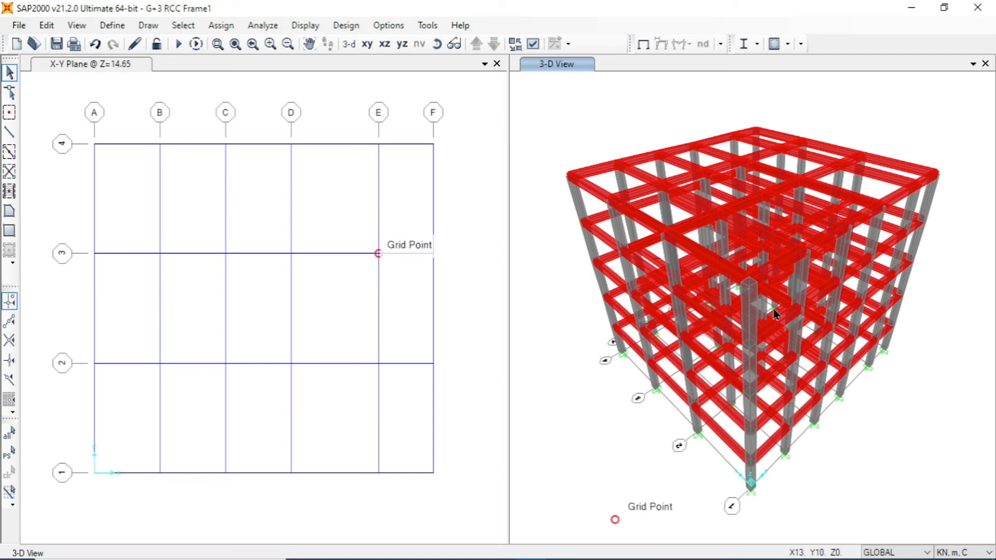
Review the Beam and Column frame section definitions, including their display colors, without changing them
{"action": "left_click", "coordinate": [113, 25]}
{"action": "mouse_move", "coordinate": [207, 66]}
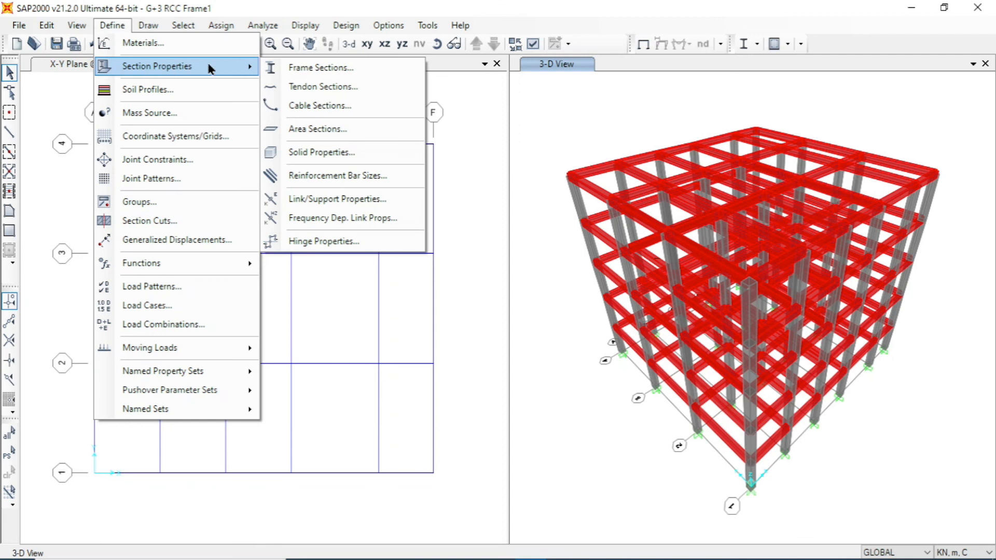
{"action": "left_click", "coordinate": [302, 71]}
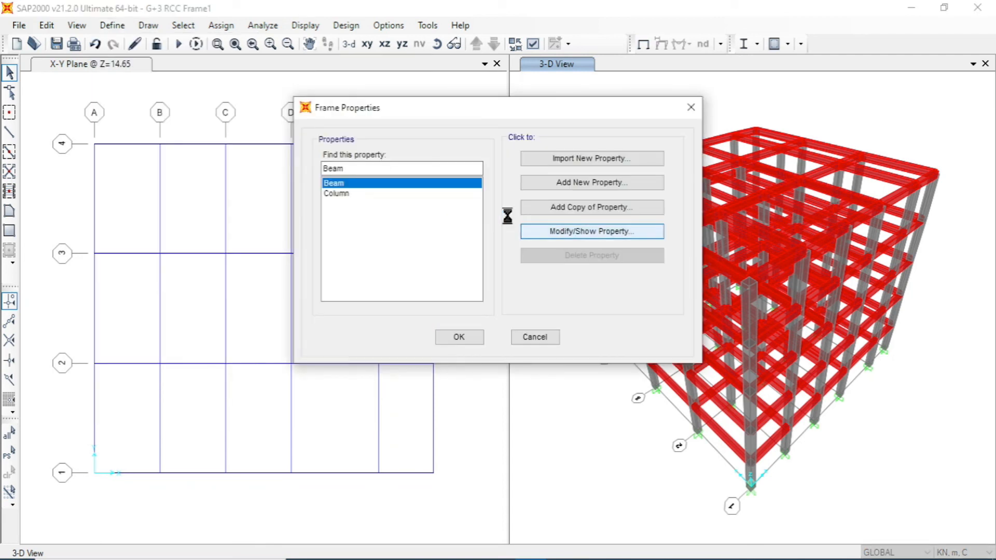
{"action": "left_click", "coordinate": [534, 229]}
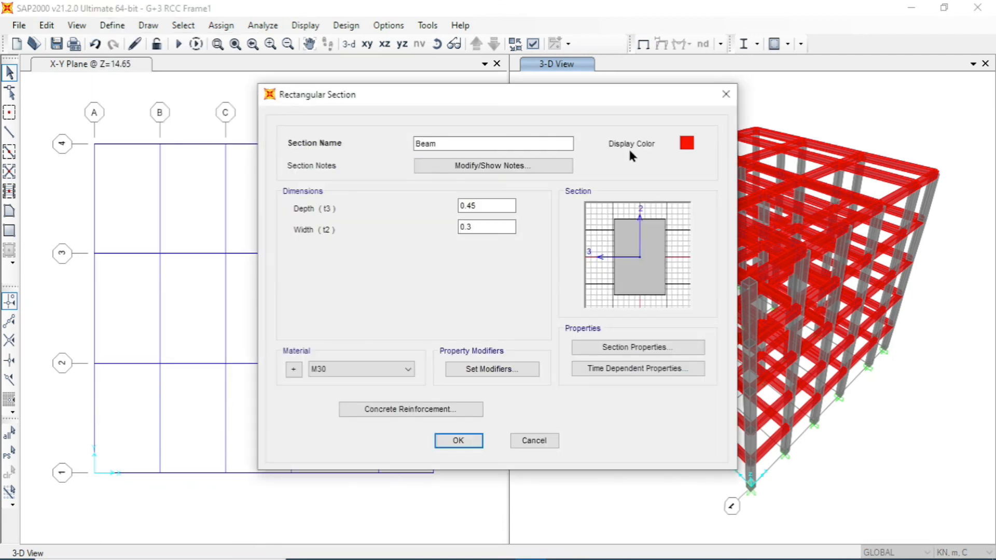
{"action": "left_click", "coordinate": [724, 96]}
{"action": "left_click", "coordinate": [335, 193]}
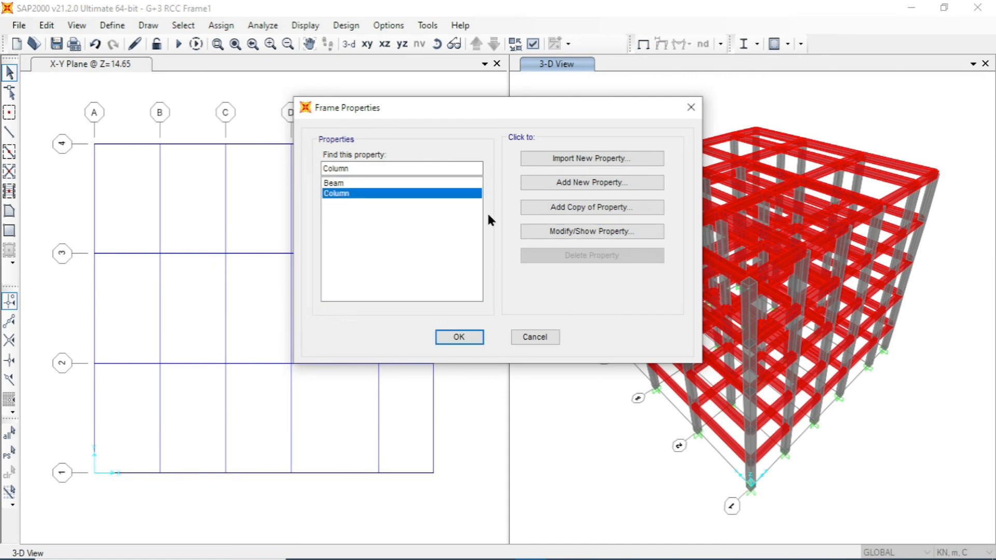
{"action": "left_click", "coordinate": [580, 230]}
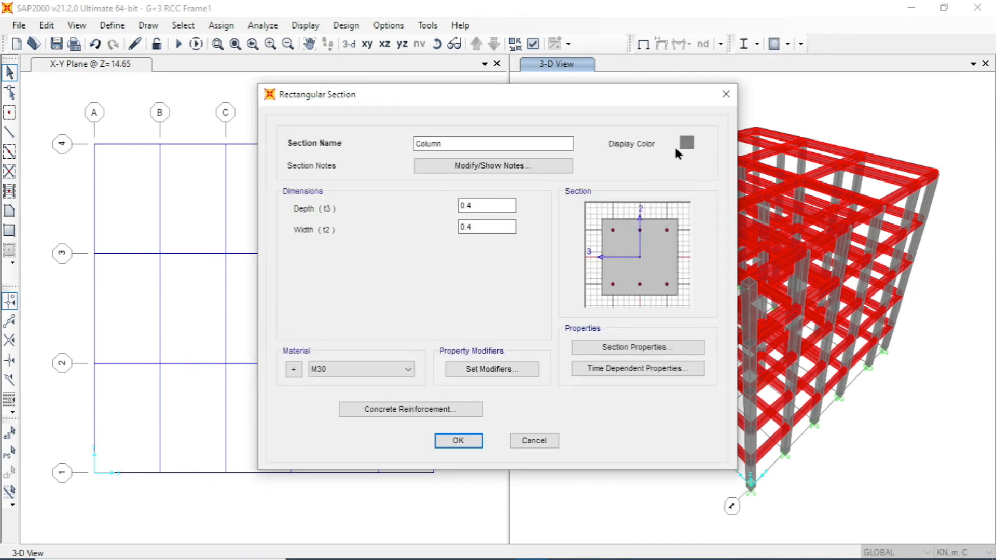
{"action": "left_click", "coordinate": [725, 94]}
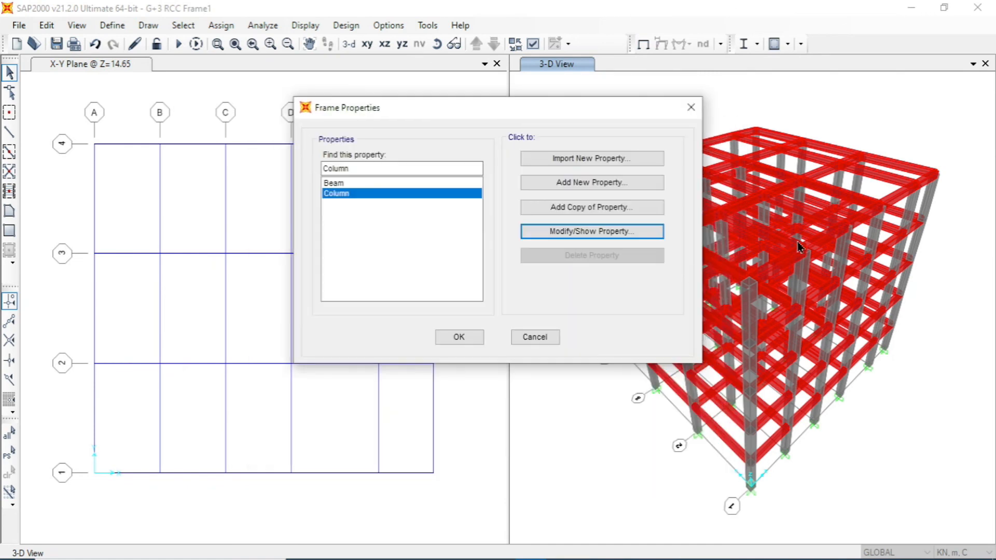
{"action": "left_click", "coordinate": [454, 339]}
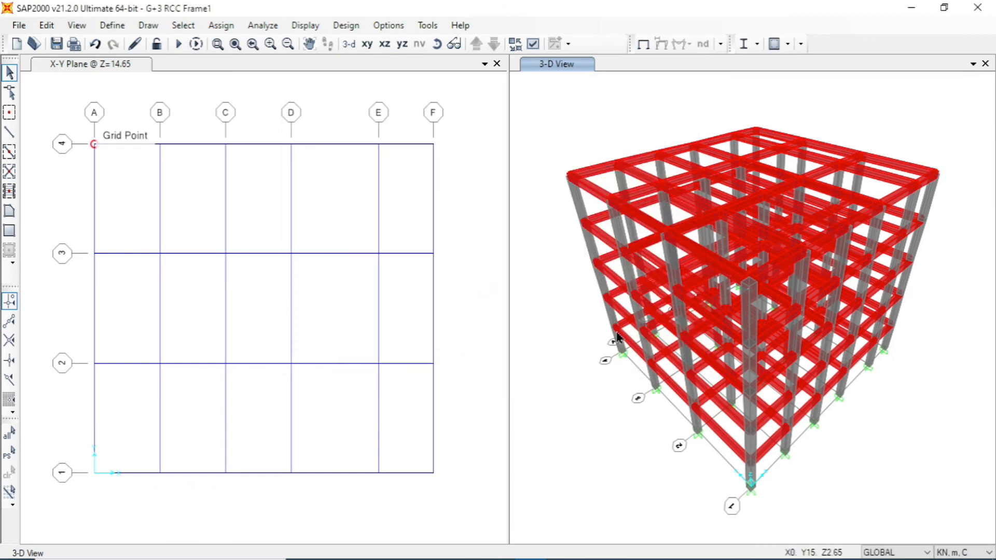